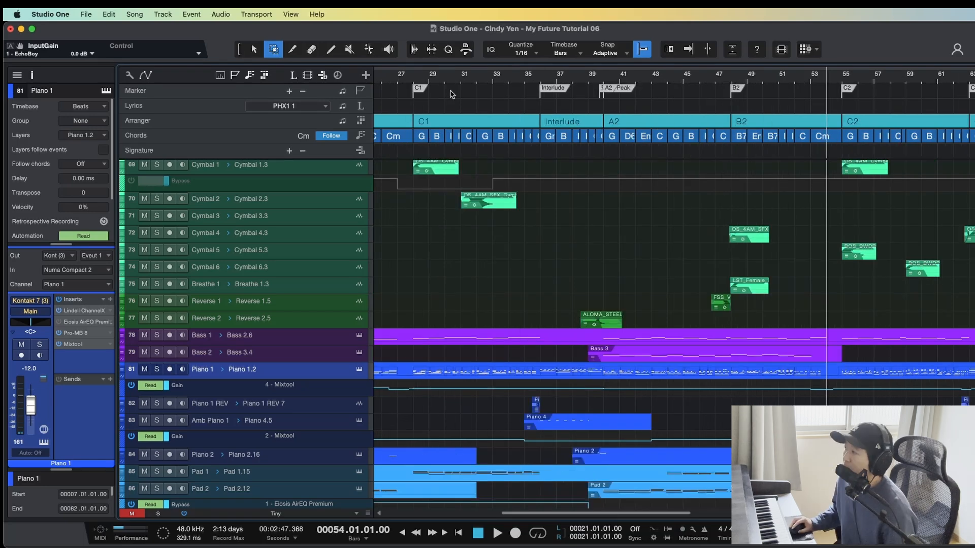
Step: Play the full arrangement from the A1 marker at bar 13 and stop playback just before B1
key("w")
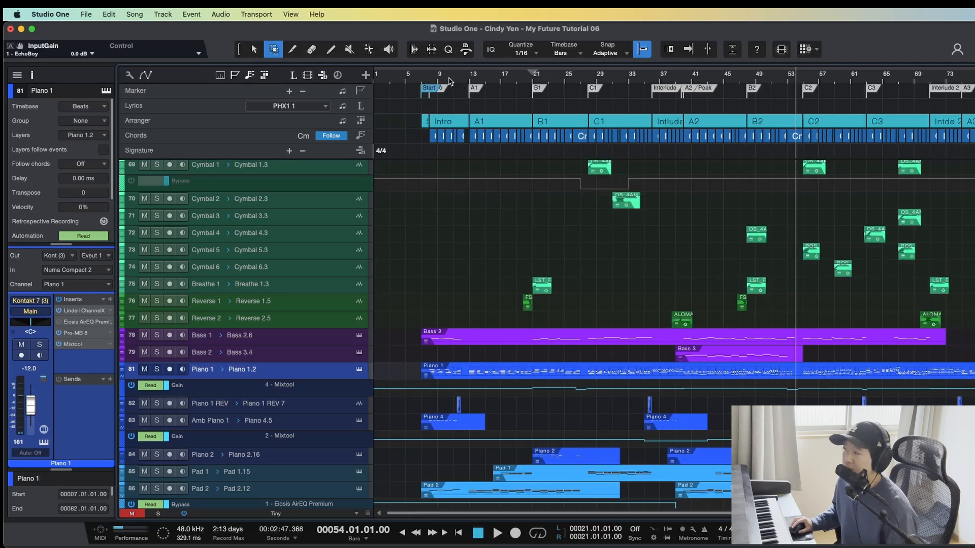
scroll(499, 79, "up", 5)
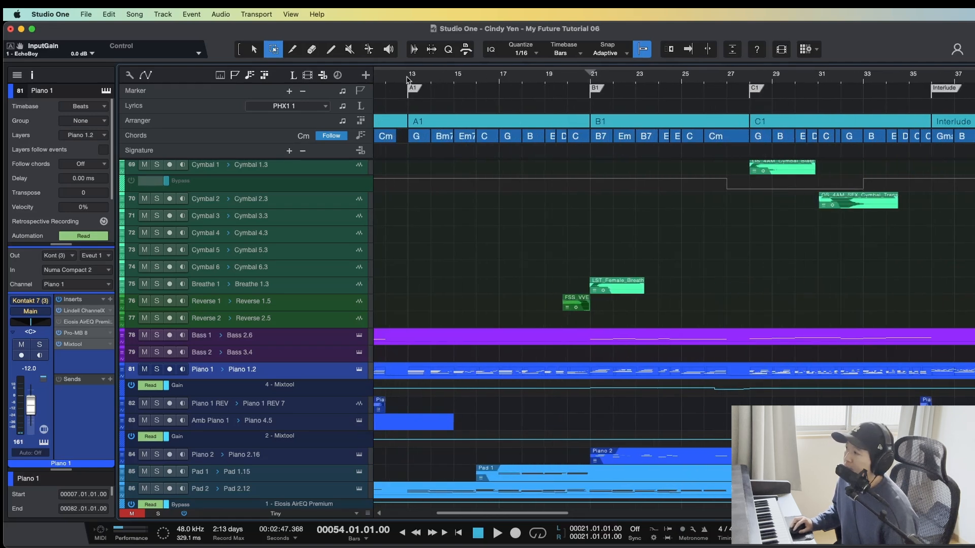
left_click(407, 79)
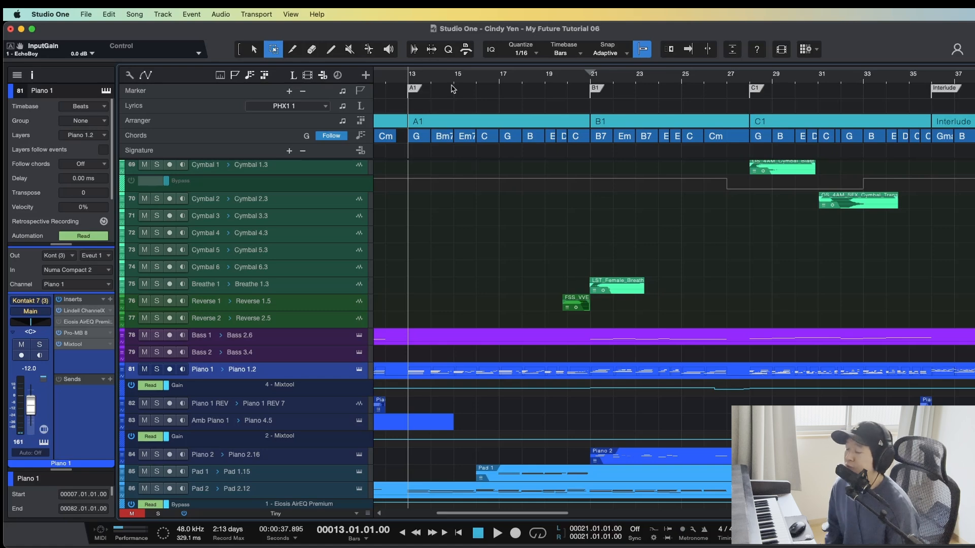
key("space")
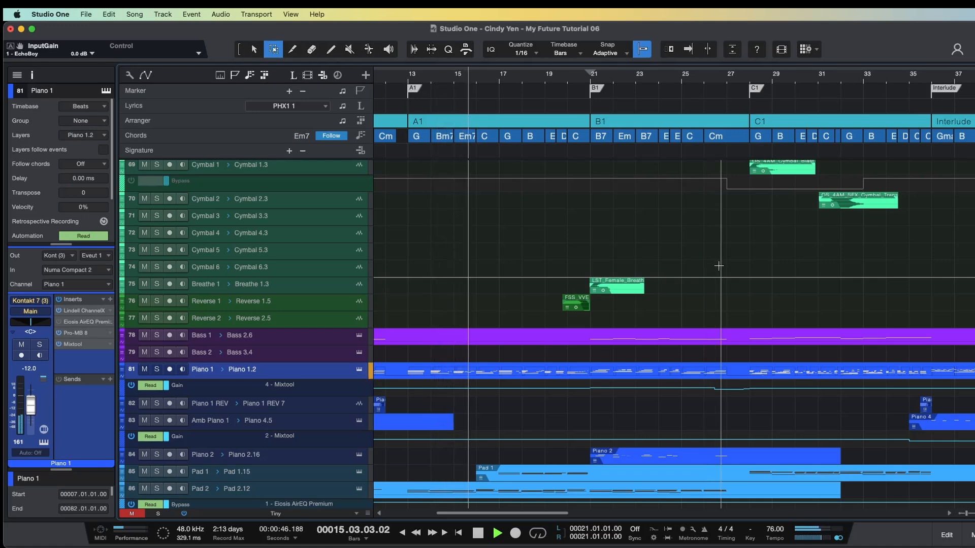
scroll(709, 264, "down", 5)
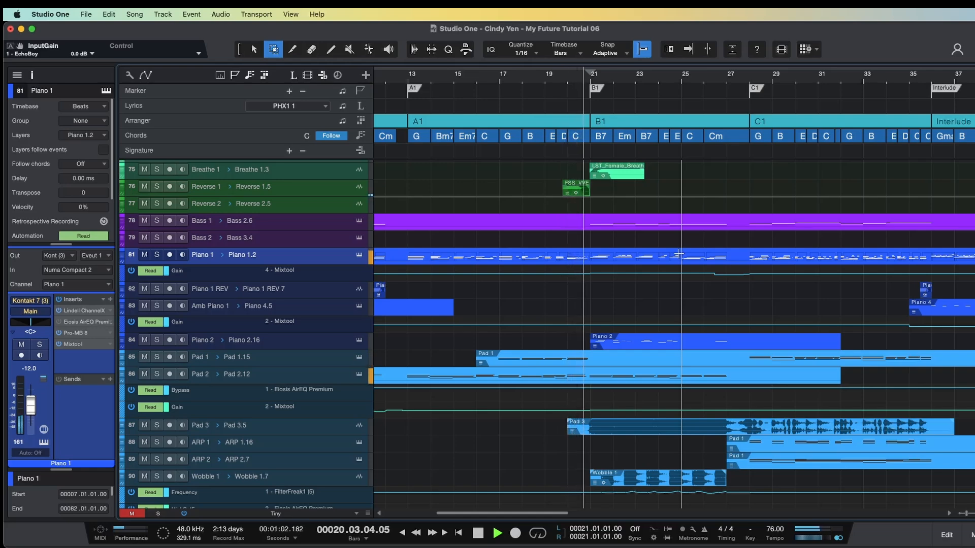
key("space")
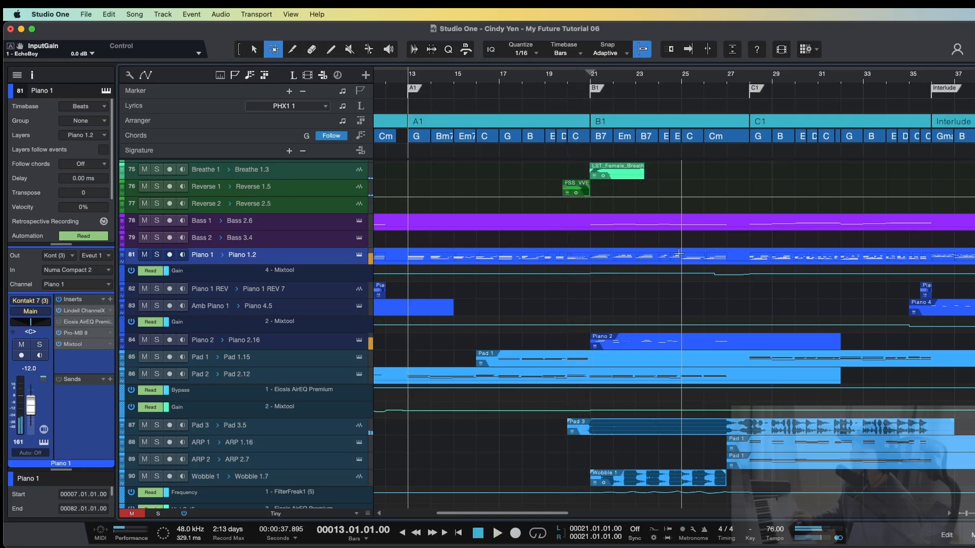
Step: Solo Piano 1 and play it from bar 13 while examining its notes in the note editor, and close the editor
key("1")
left_click(419, 260)
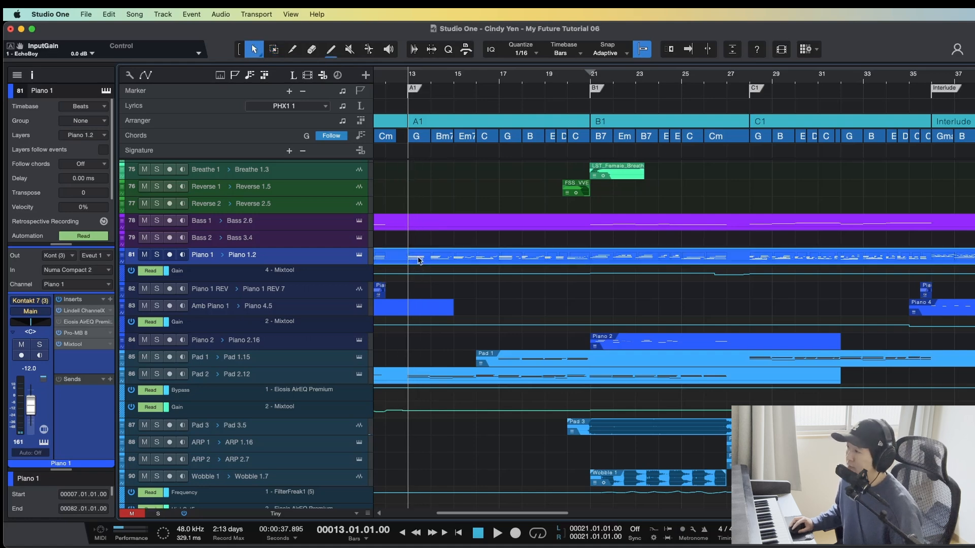
double_click(420, 260)
key("w")
key("w")
key("w")
key("w")
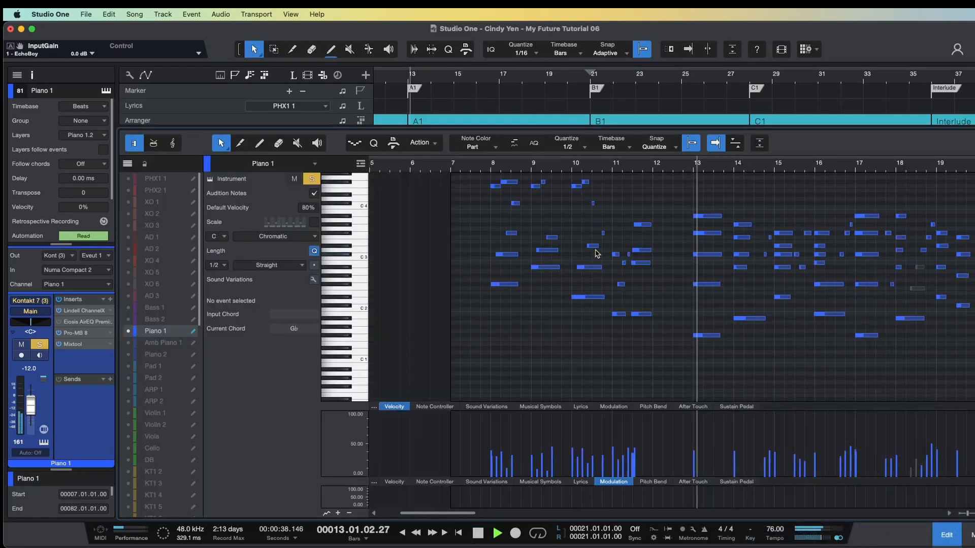
left_click_drag(792, 163, 676, 180)
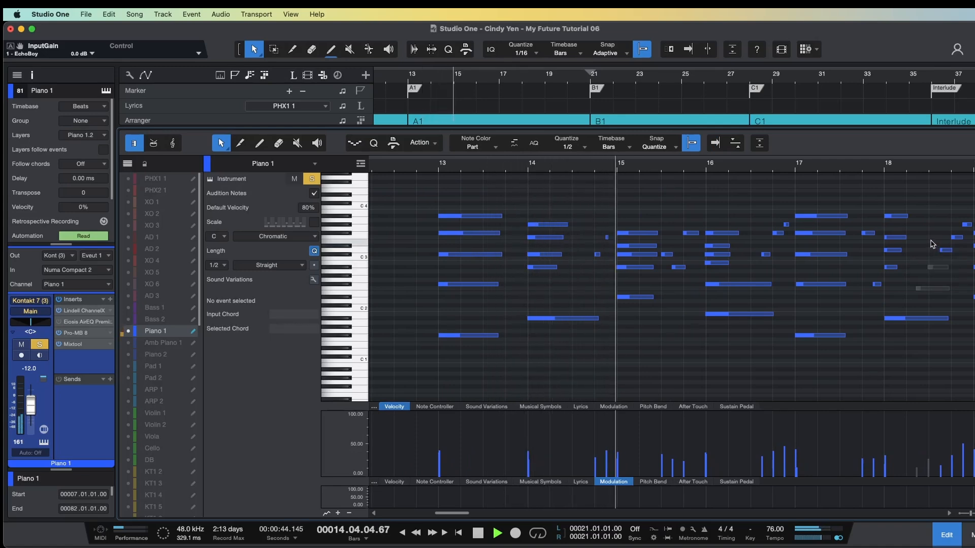
key("F2")
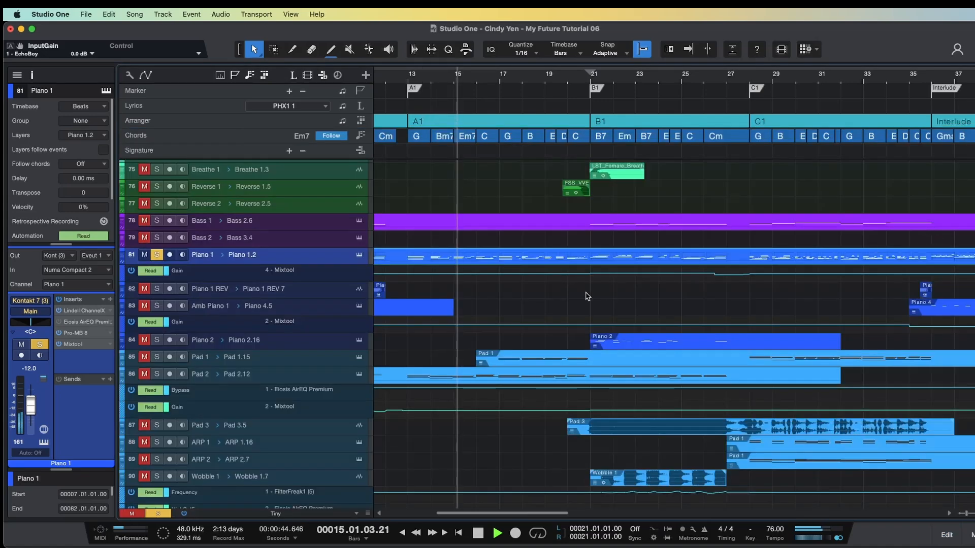
Step: View the Kontakt instrument loaded on the Piano 1 track, stop playback and close the instrument window
left_click(360, 255)
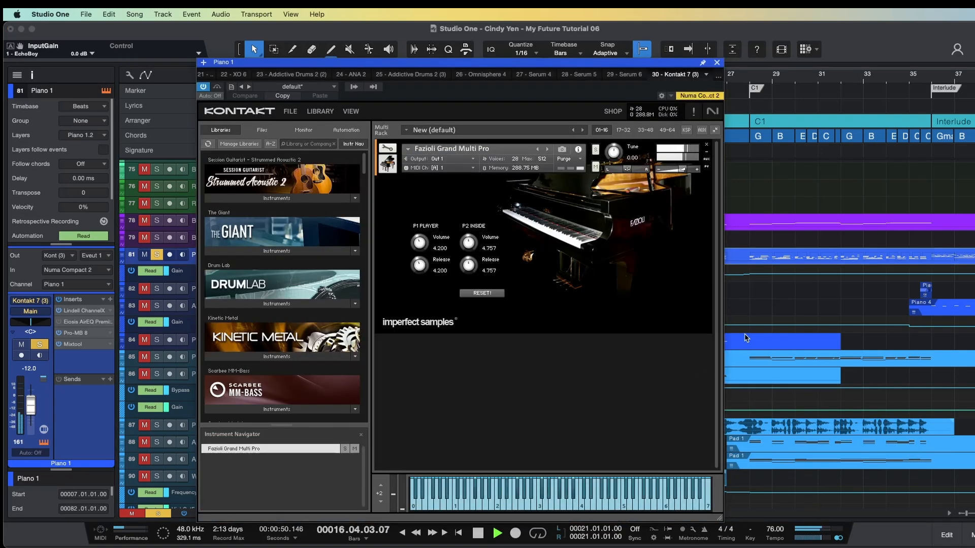
key("space")
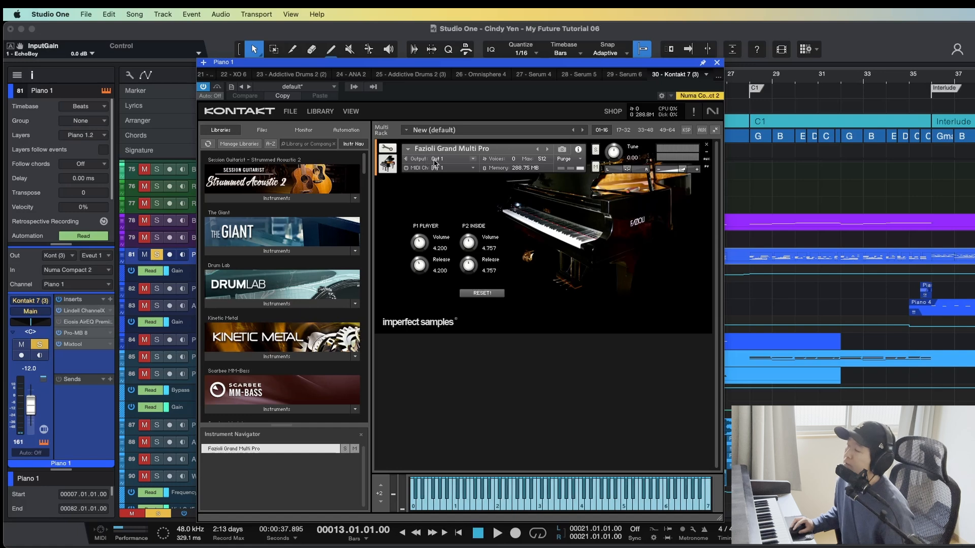
left_click(717, 63)
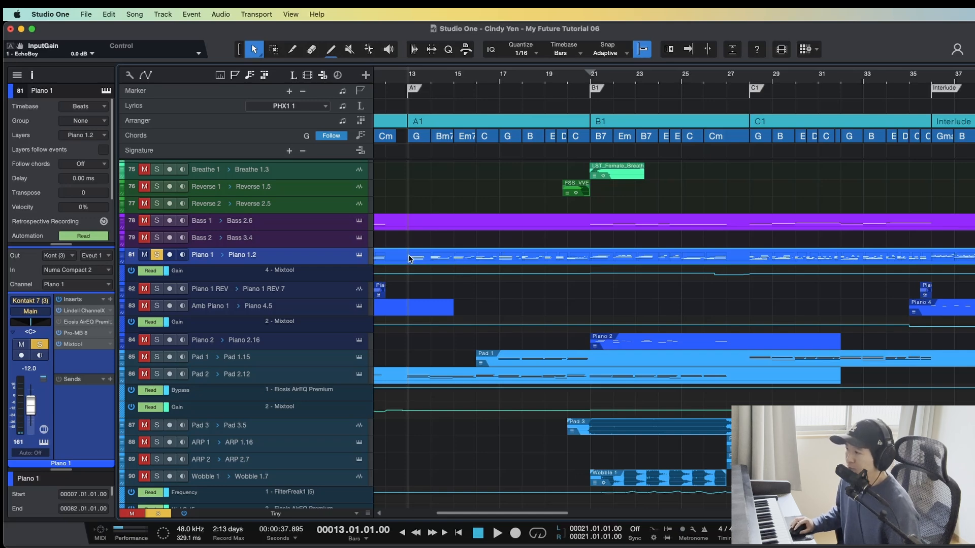
Step: Unsolo Piano 1, solo the Pad 2 track and start playback from bar 13
key("2")
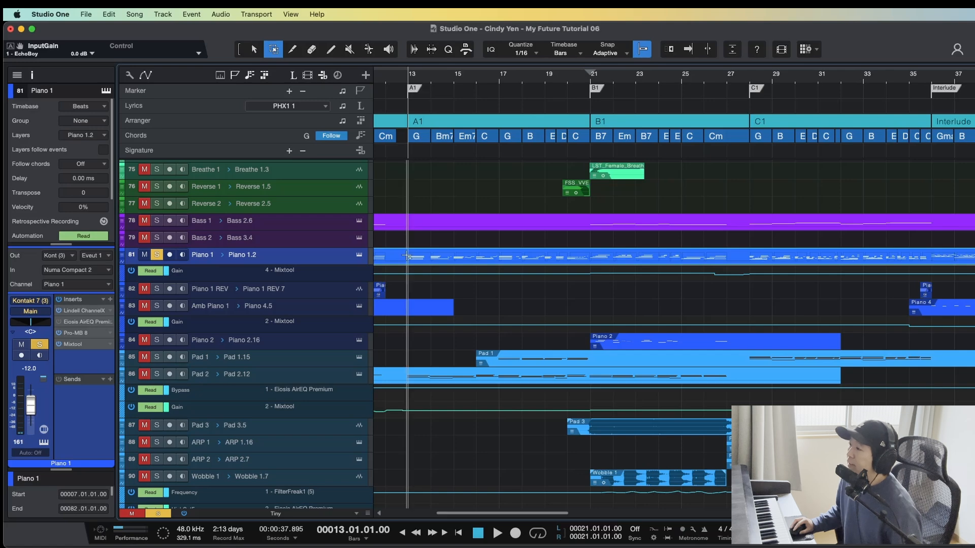
key("s")
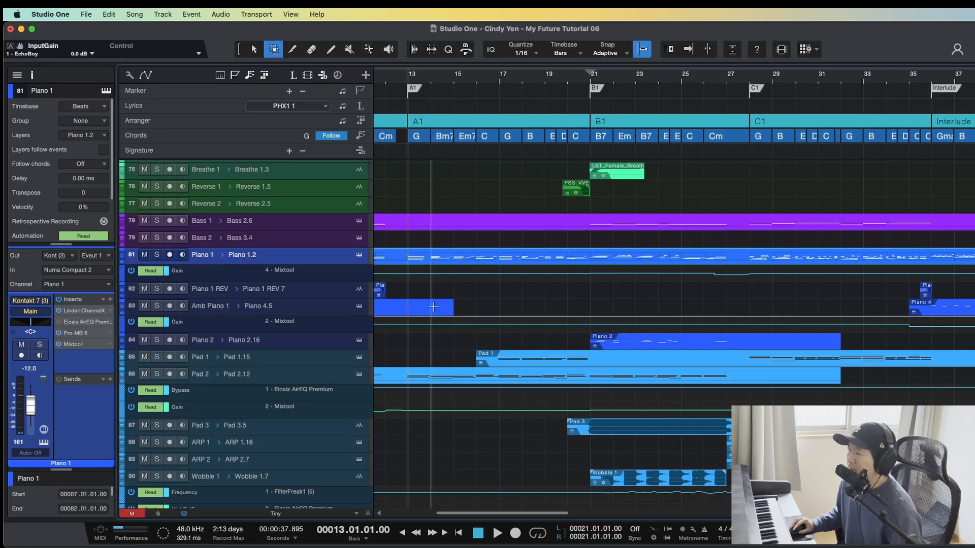
left_click(410, 376)
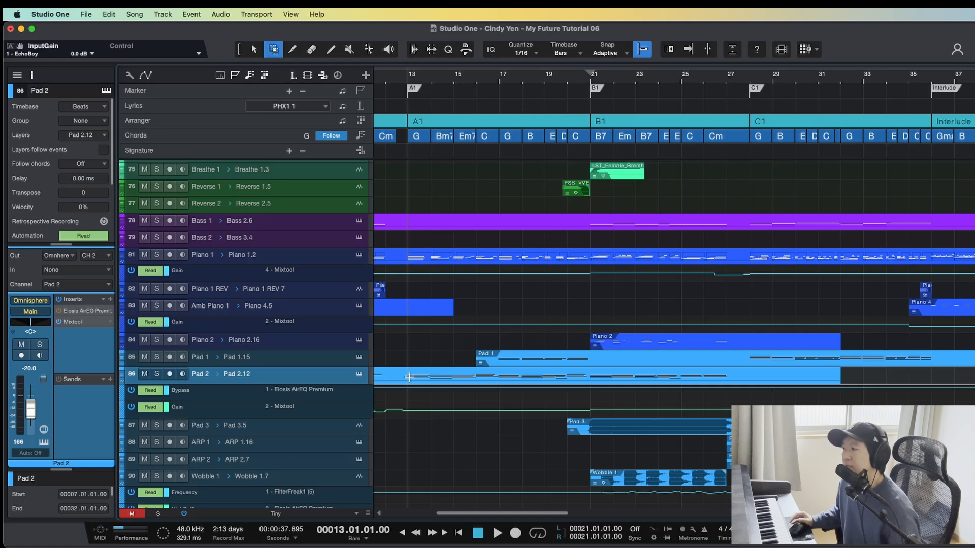
key("s")
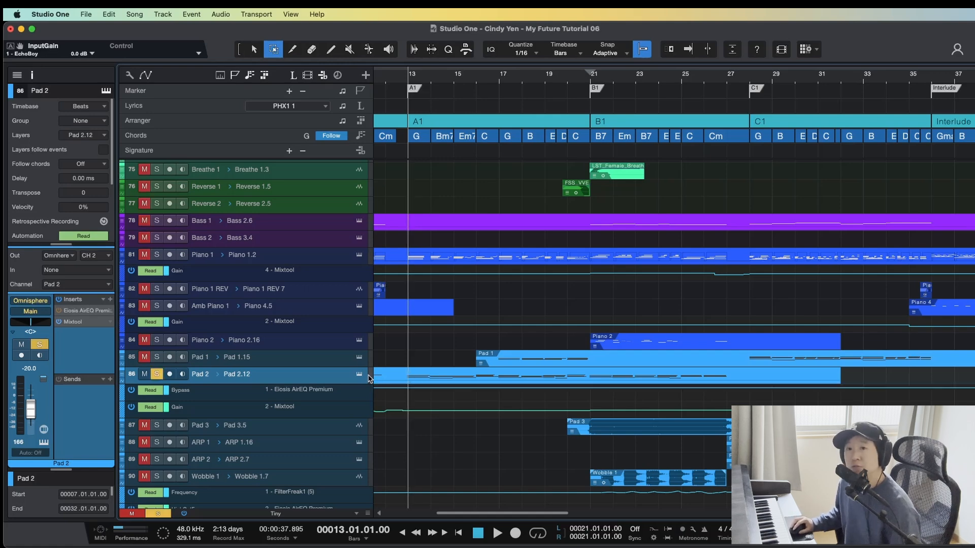
key("space")
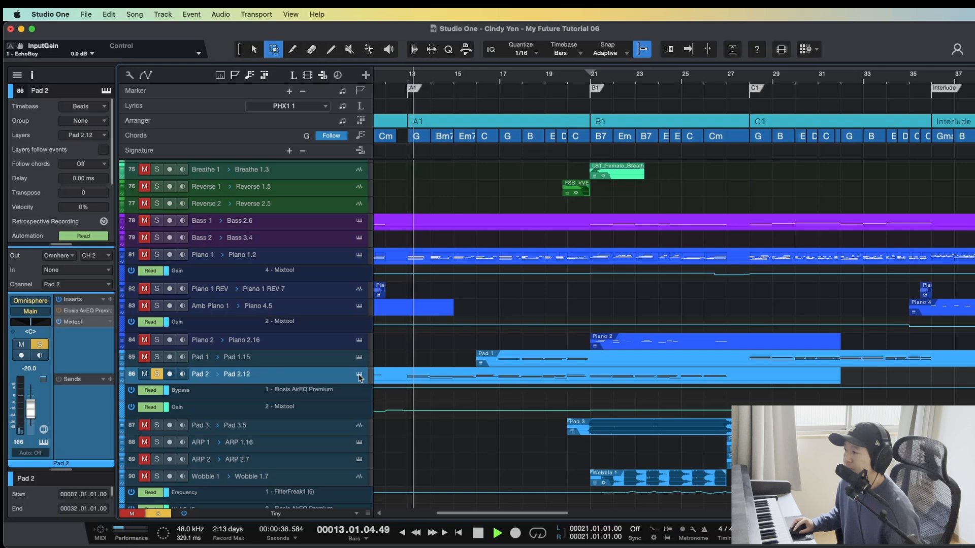
Step: View the Omnisphere part 2 patch used by the Pad 2 track and close the instrument window
left_click(360, 374)
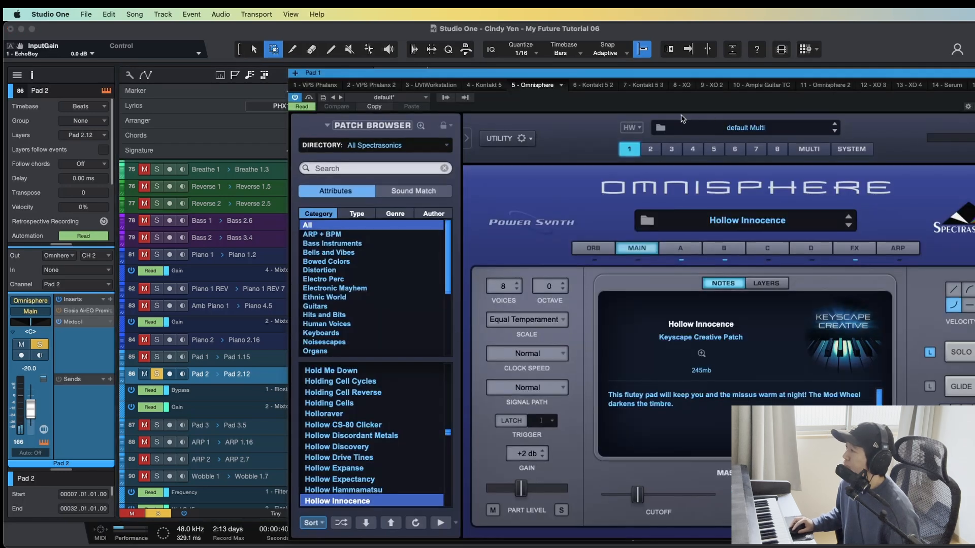
left_click(651, 149)
left_click_drag(729, 73, 581, 27)
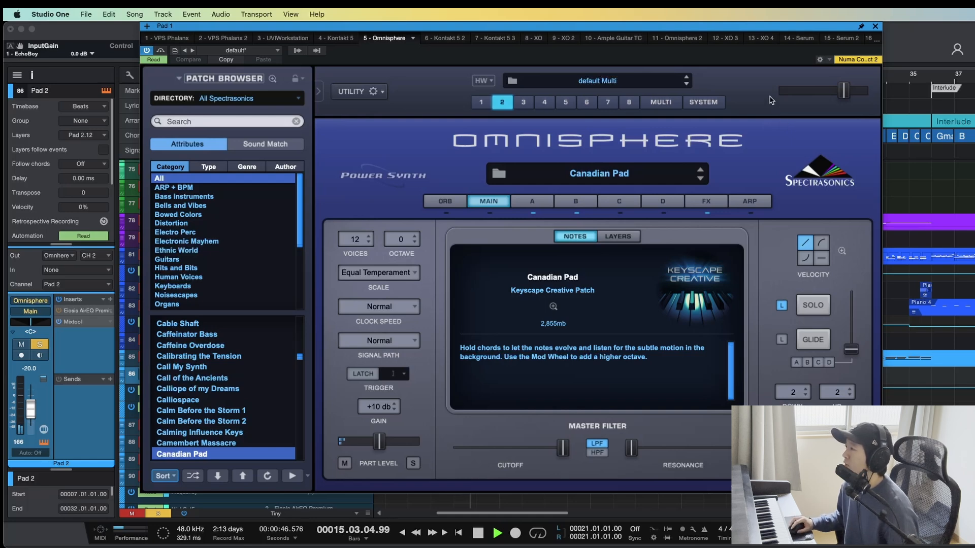
left_click(875, 26)
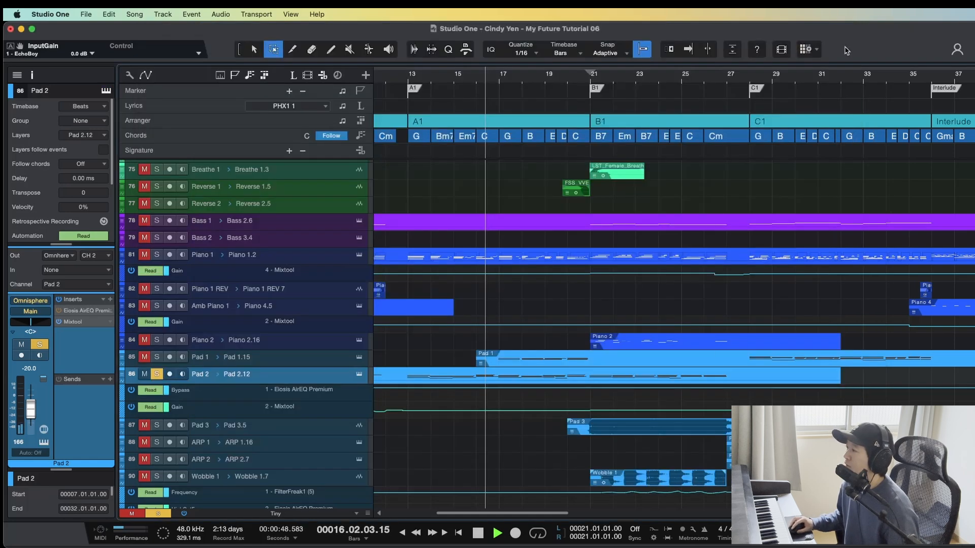
Step: Examine Pad 2's chord notes in the note editor during playback, stop, close the editor and save the song
double_click(504, 378)
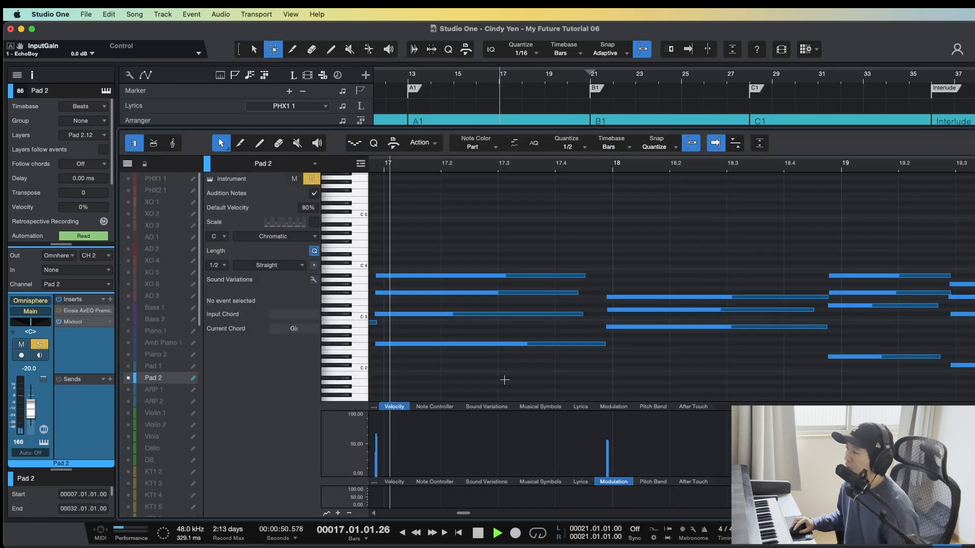
key("space")
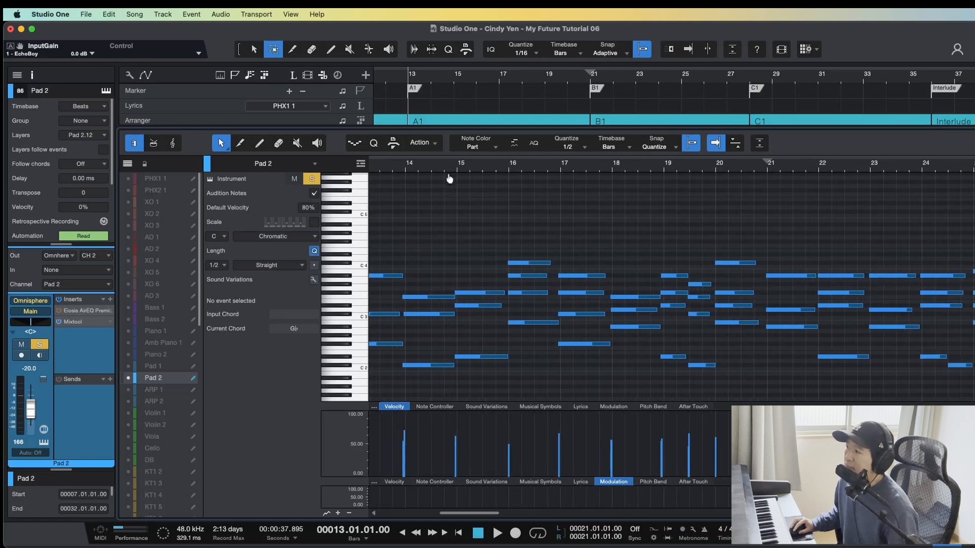
key("F2")
key("super+s")
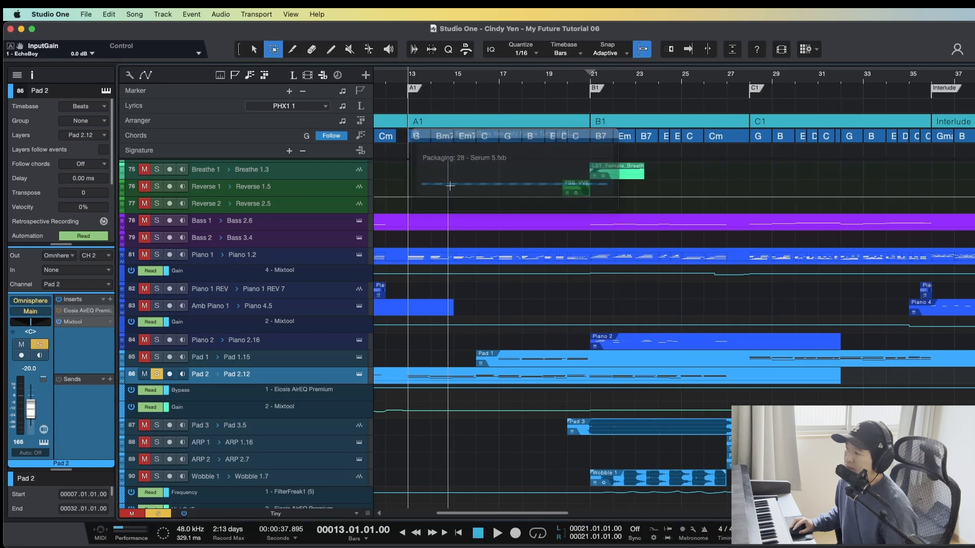
Step: Solo Pad 1, play it from bar 17 and examine its notes in the note editor before closing the editor
left_click(494, 357)
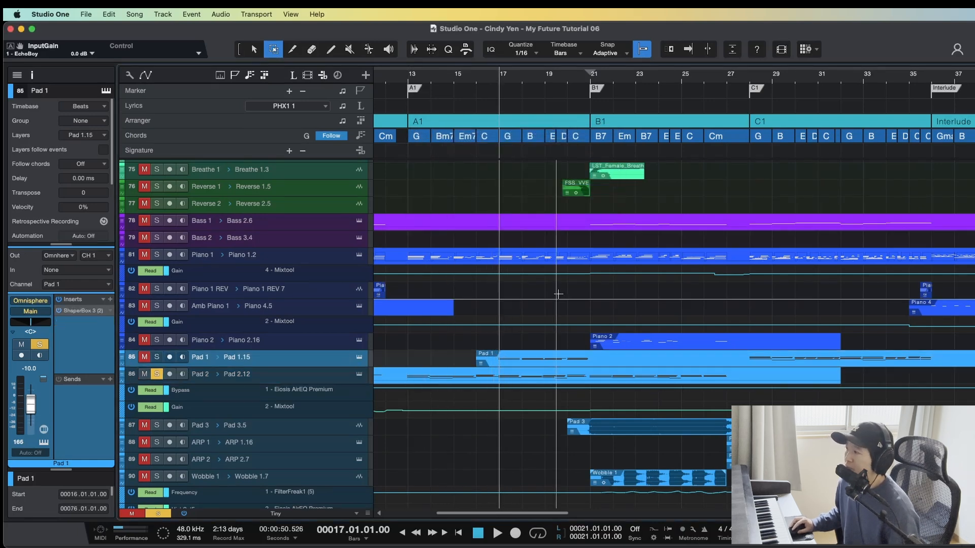
key("s")
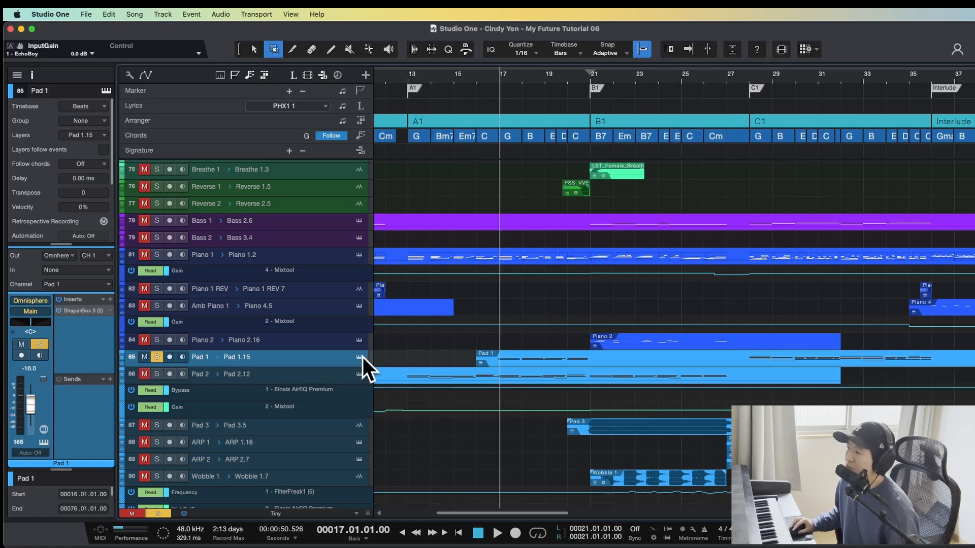
key("space")
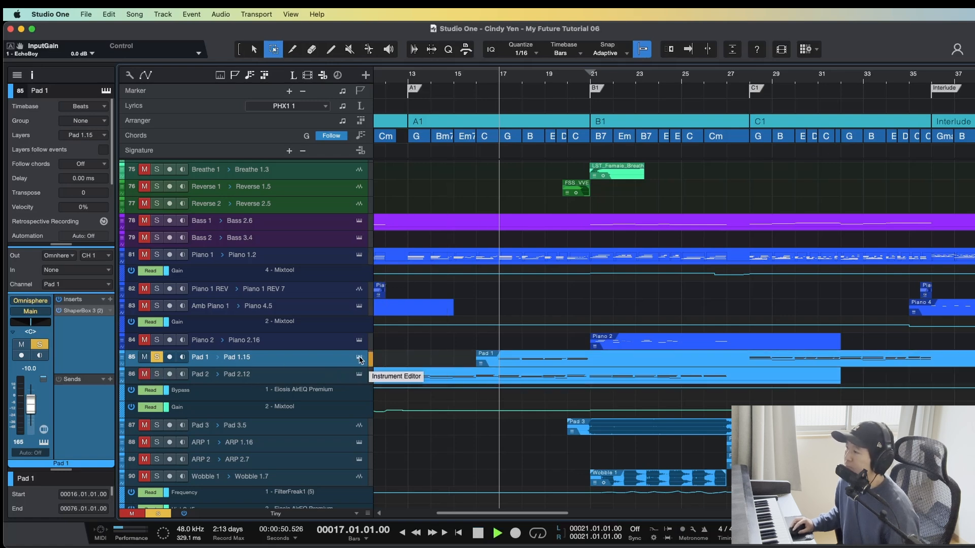
key("1")
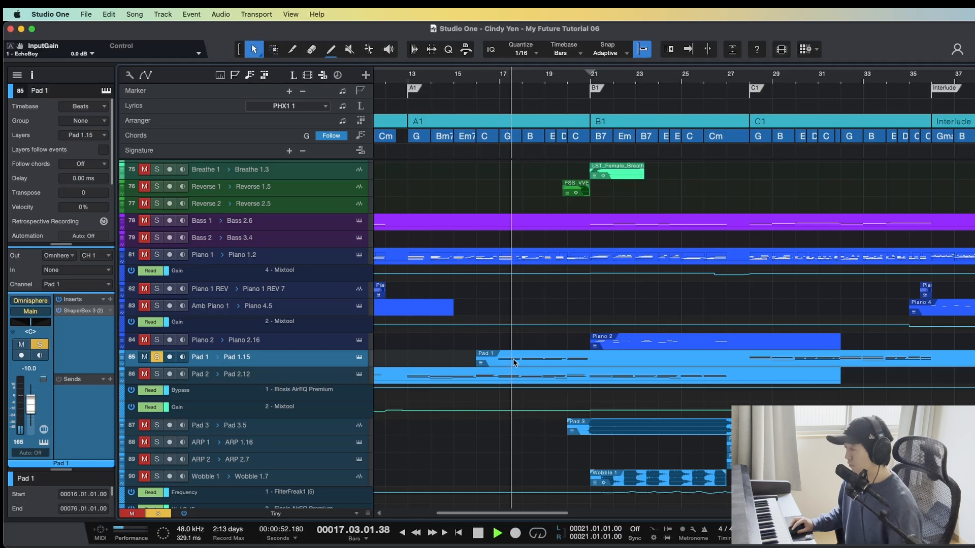
double_click(513, 358)
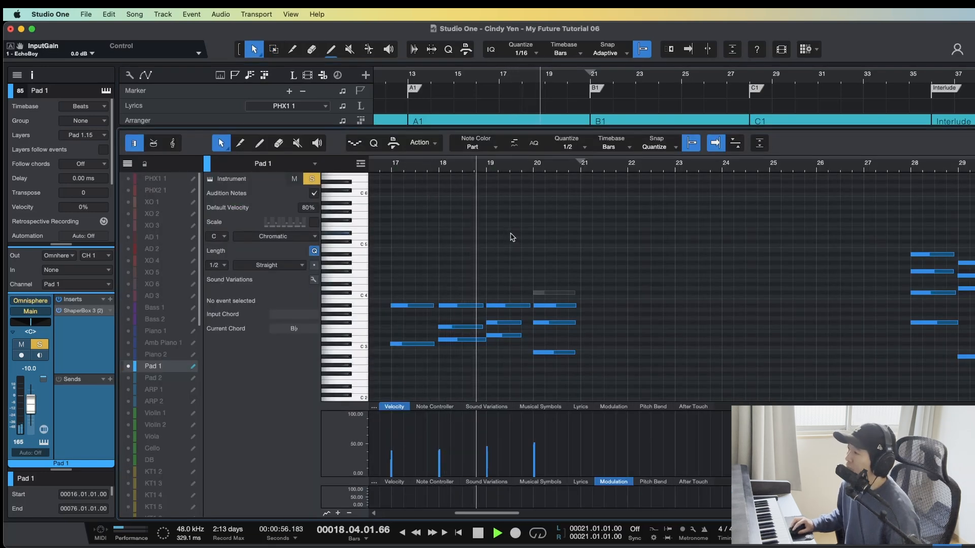
key("F2")
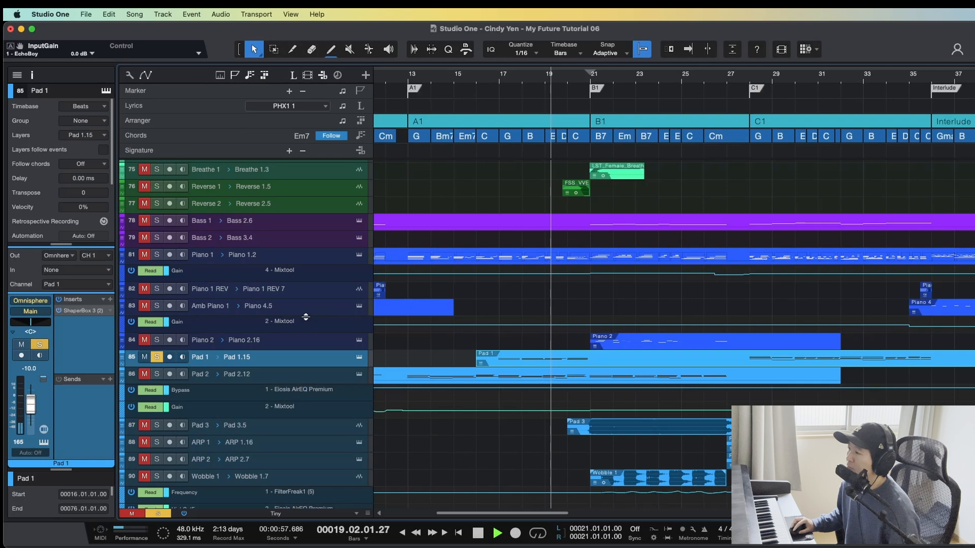
Step: Solo Pad 2 alongside Pad 1, listen to both pads up to the B1 section and stop playback
left_click(157, 375)
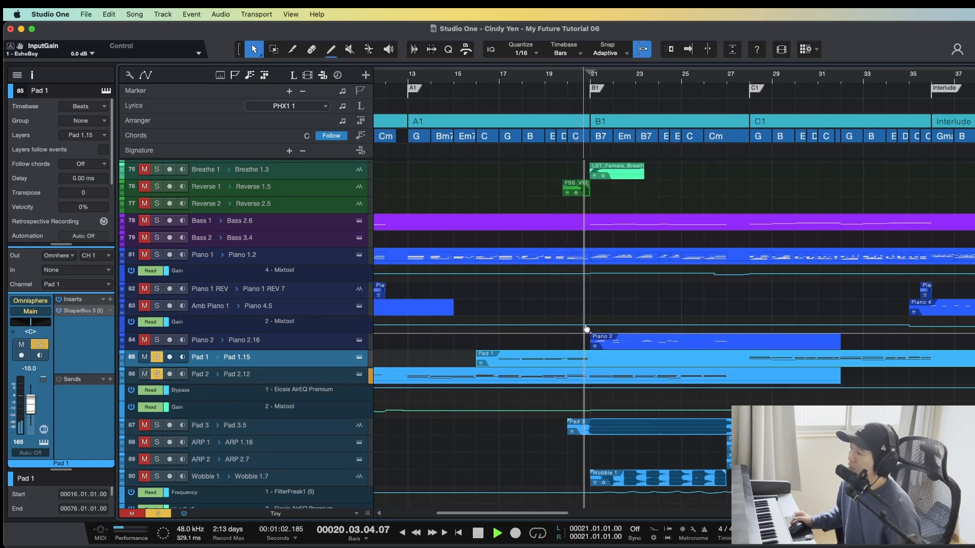
key("space")
key("F2")
key("F2")
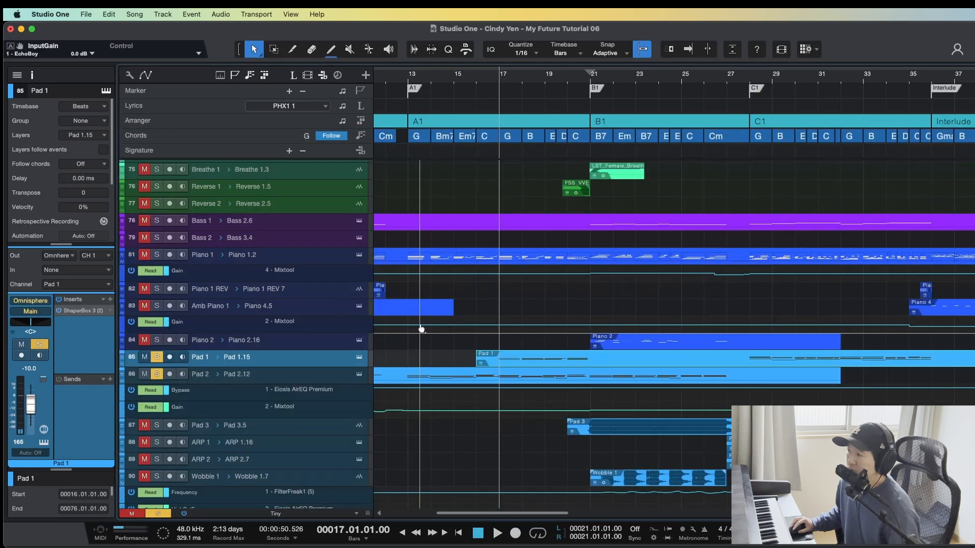
Step: View the Omnisphere part 1 patch used by Pad 1, close the instrument window and select the Pad 2 track
left_click(359, 359)
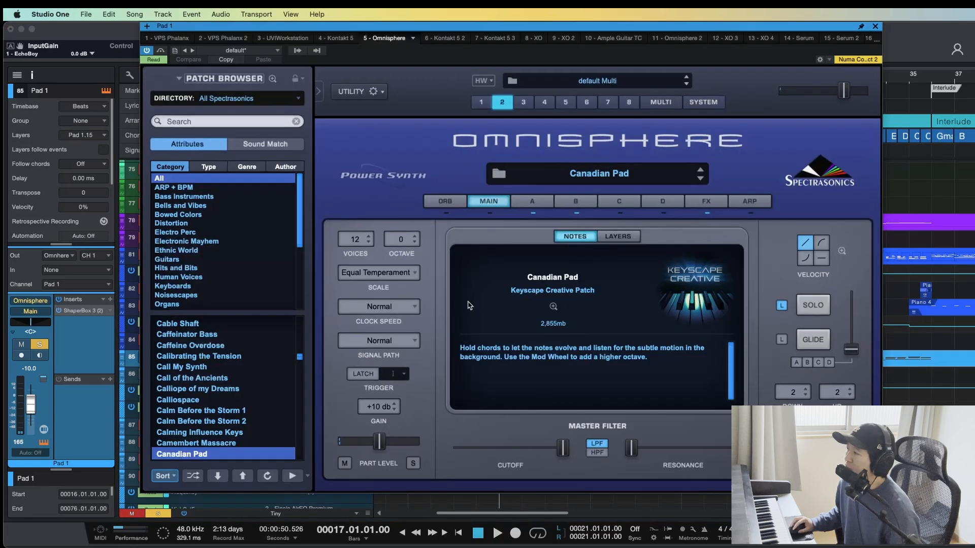
left_click(480, 102)
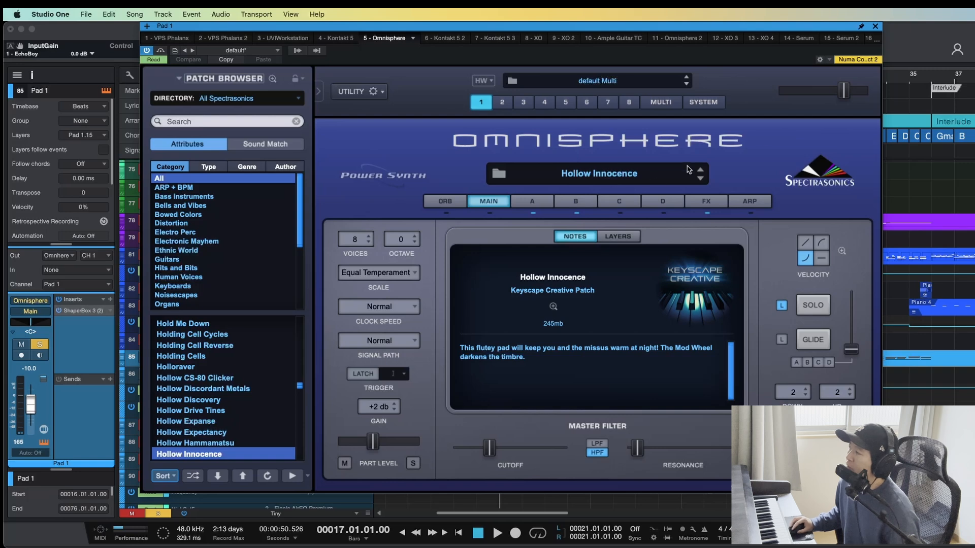
left_click(874, 27)
left_click(259, 377)
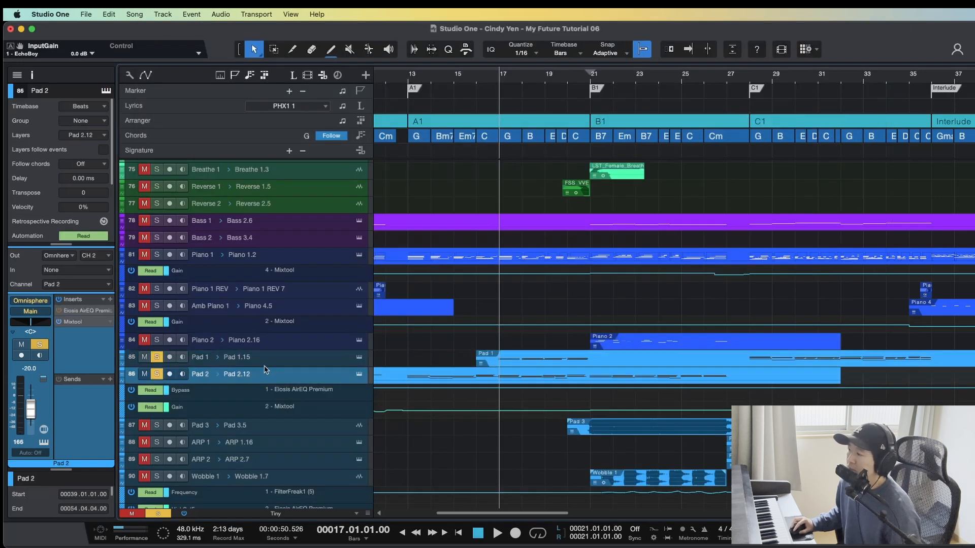
Step: Solo only Pad 1, play it from bar 17 and open its ShaperBox 3 insert
left_click(274, 357)
double_click(159, 358)
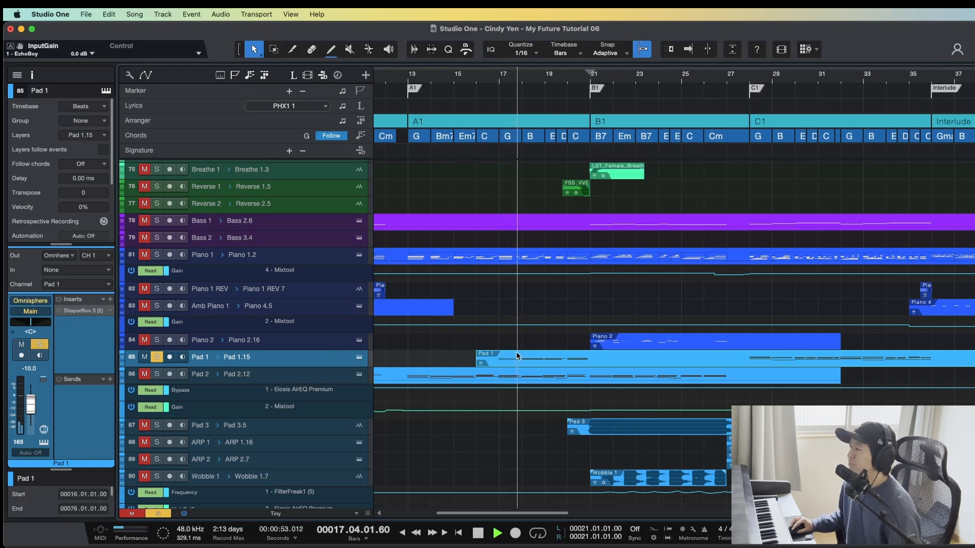
key("space")
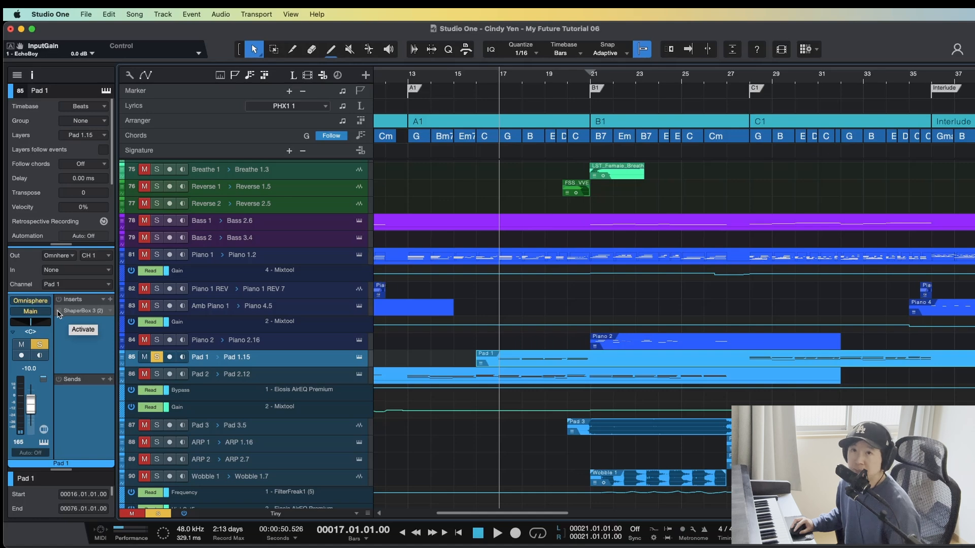
left_click(83, 311)
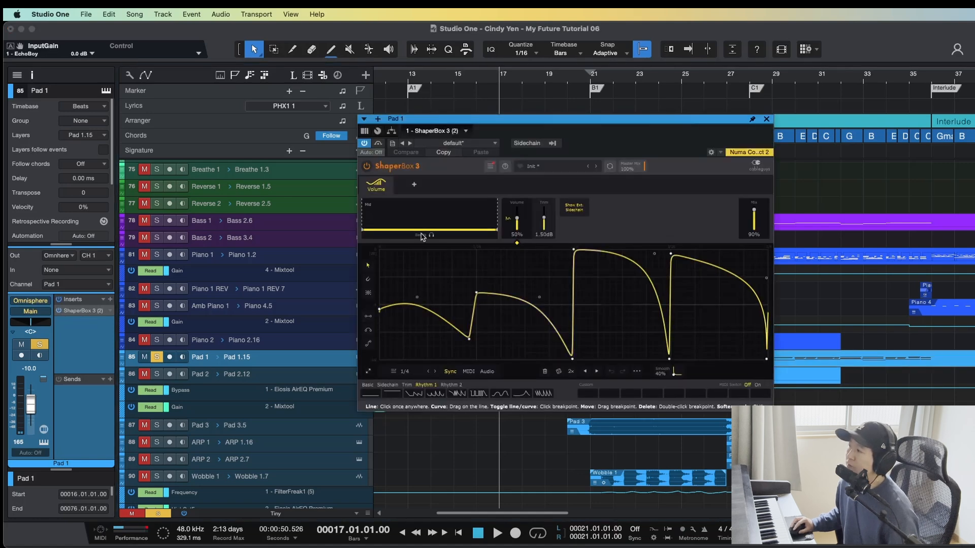
Step: Examine ShaperBox 3's volume curve while Pad 1 plays, close the plug-in, stop playback and save the song
key("super+s")
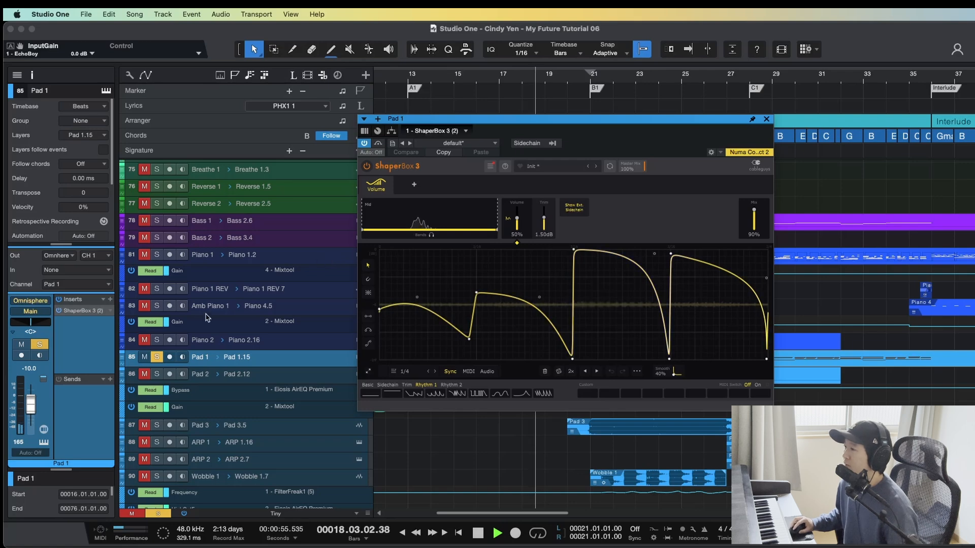
left_click(767, 120)
key("space")
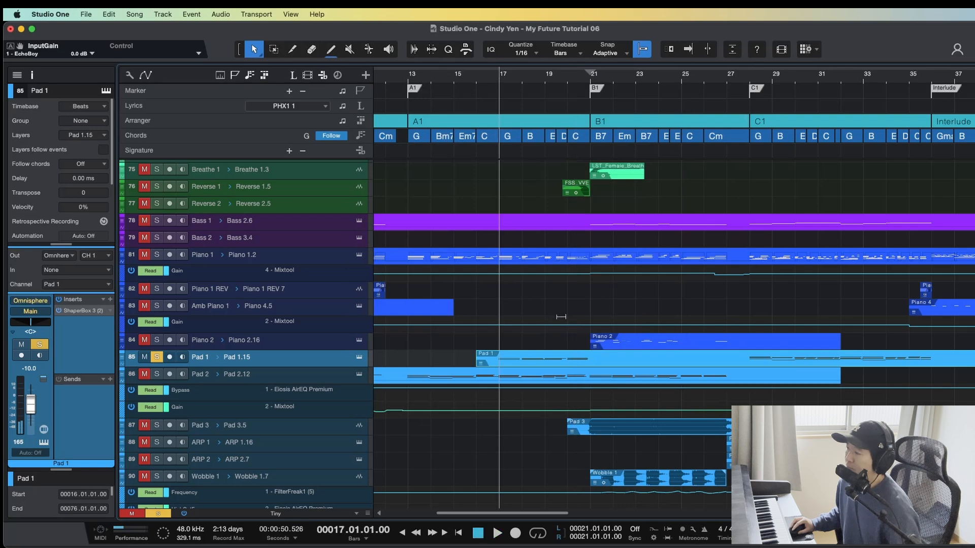
key("super+s")
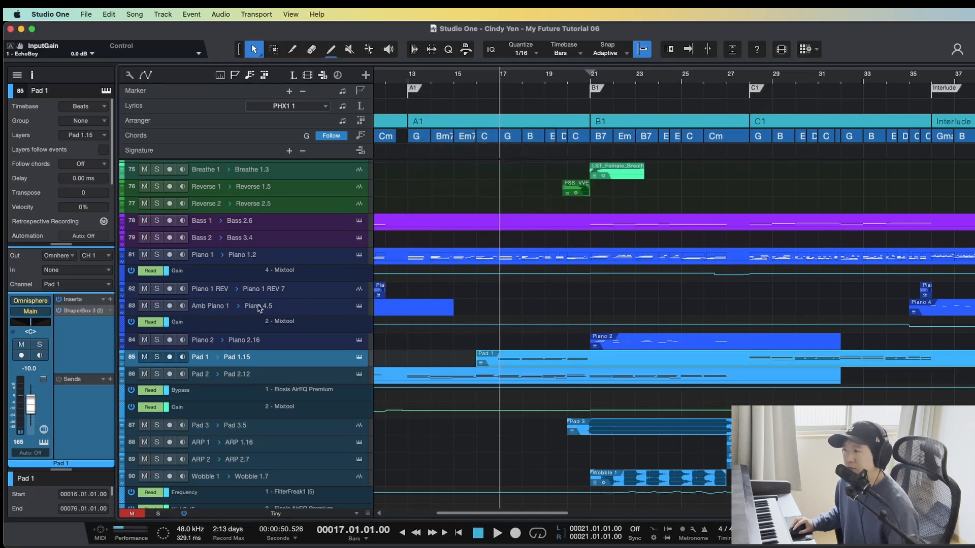
Step: Select the Piano 1 track, save the song and listen to the full B1 arrangement from bar 21 before stopping playback
left_click(313, 255)
key("alt+z")
key("super+s")
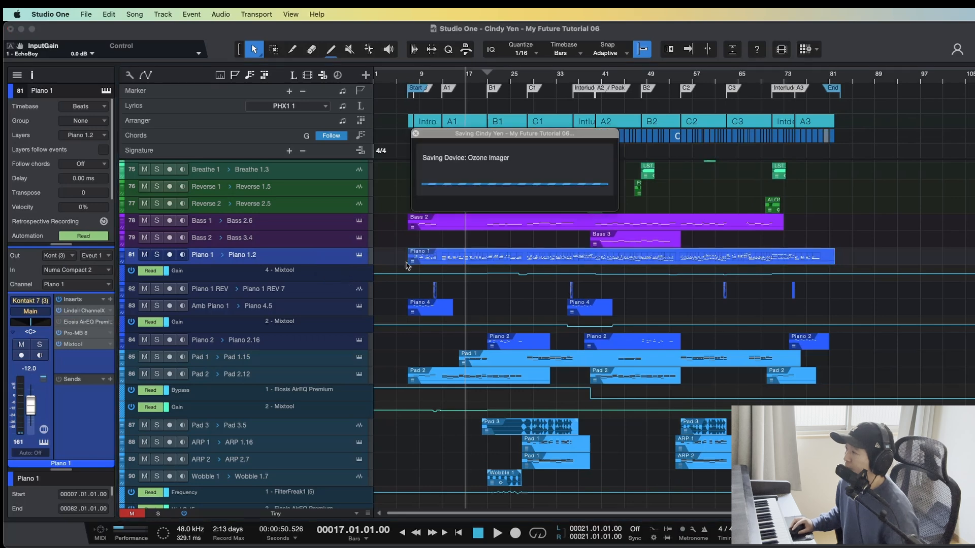
left_click(496, 78)
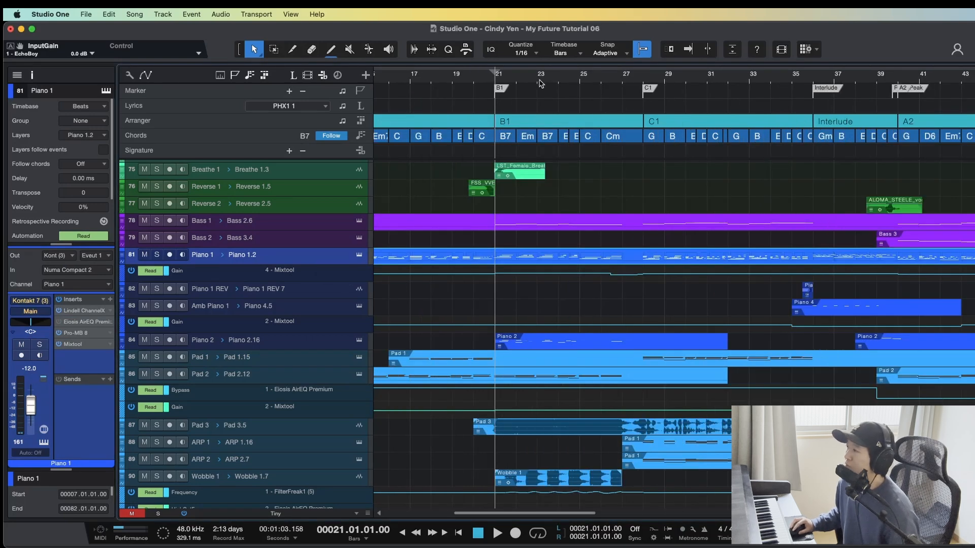
key("e")
key("space")
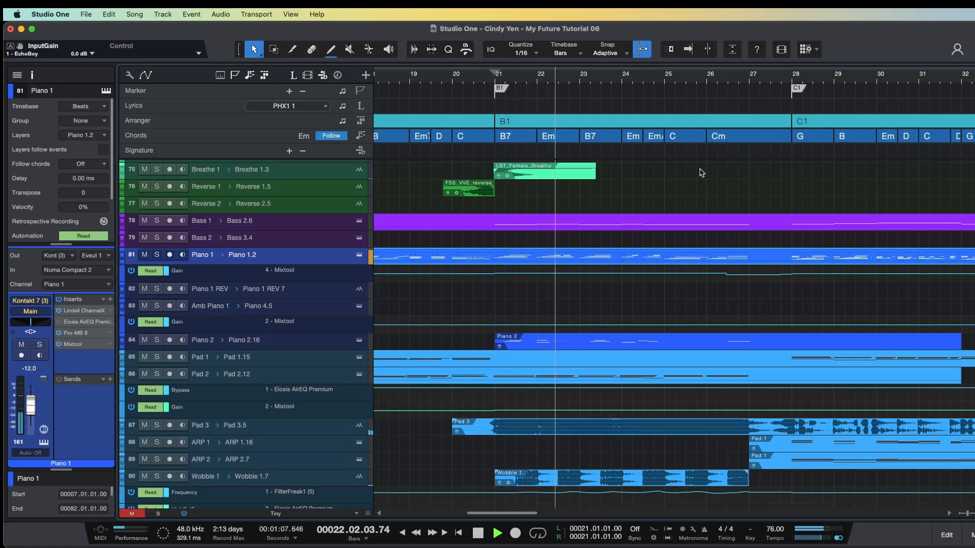
key("w")
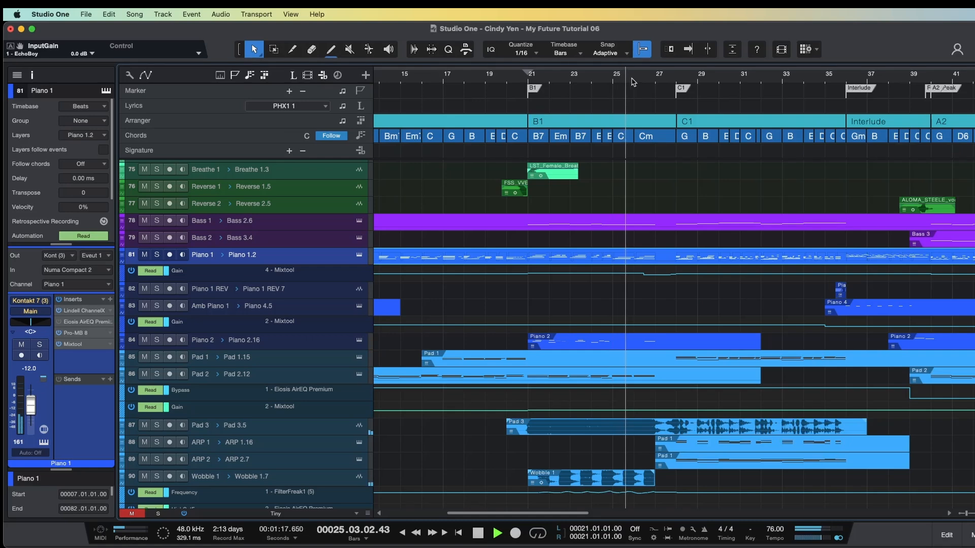
left_click_drag(614, 80, 615, 87)
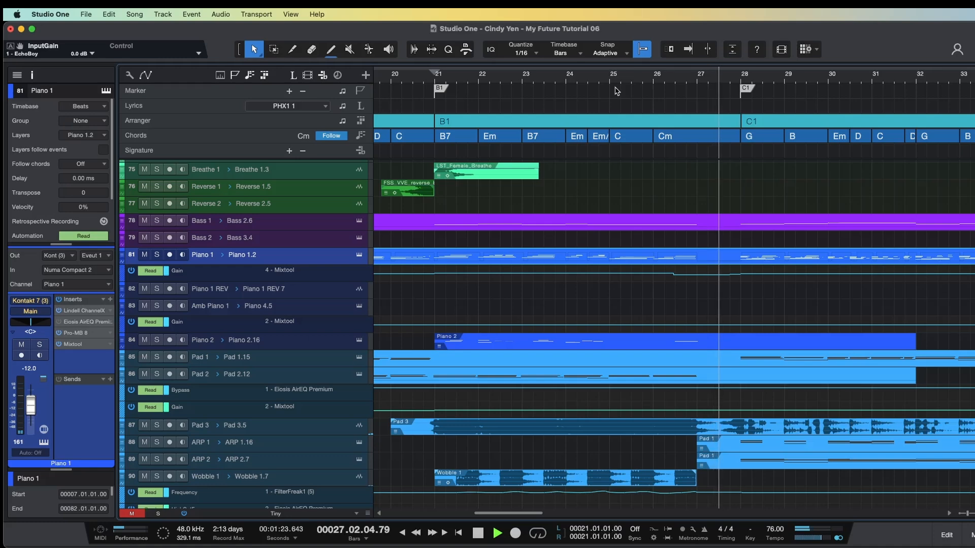
key("space")
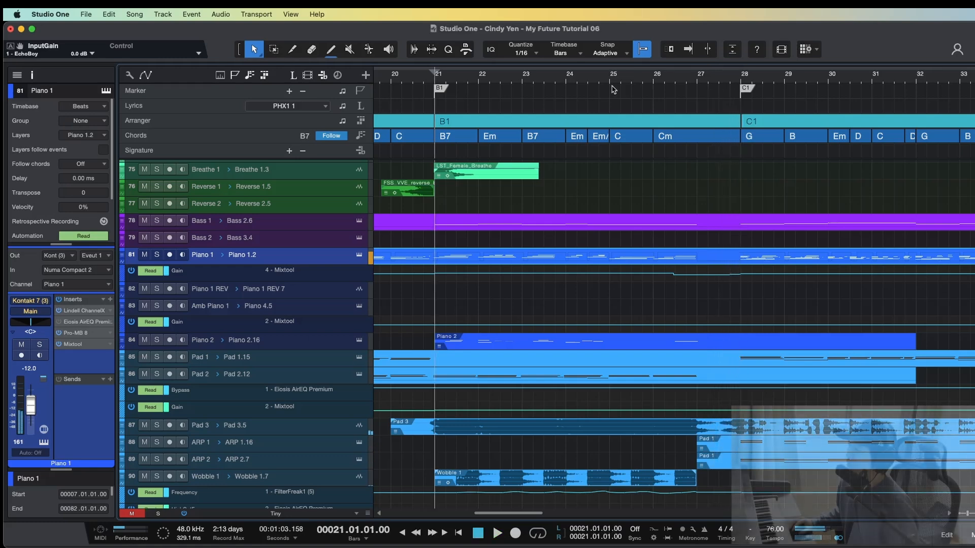
Step: Solo Bass 1, play it from bar 21 and view its notes in the note editor before closing the editor and stopping
key("2")
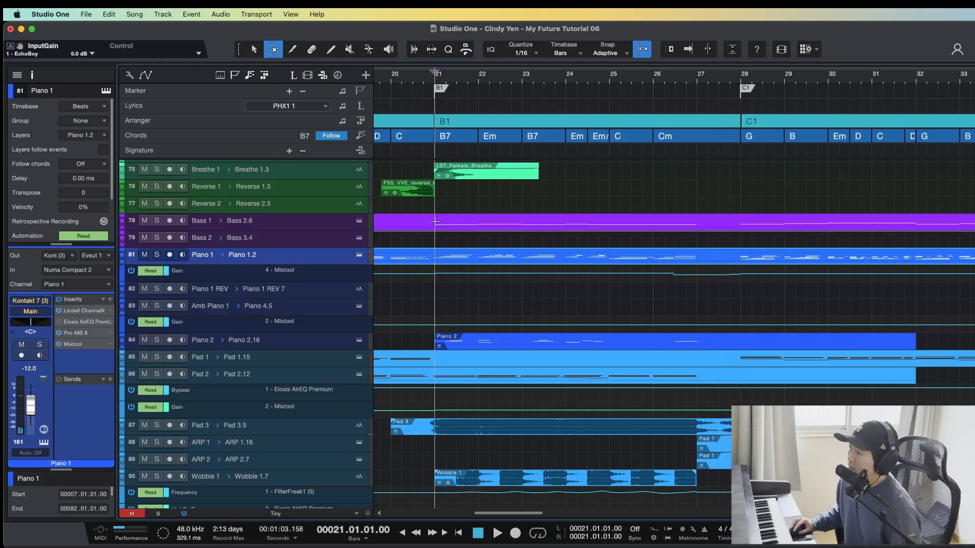
left_click(435, 221)
key("s")
key("w")
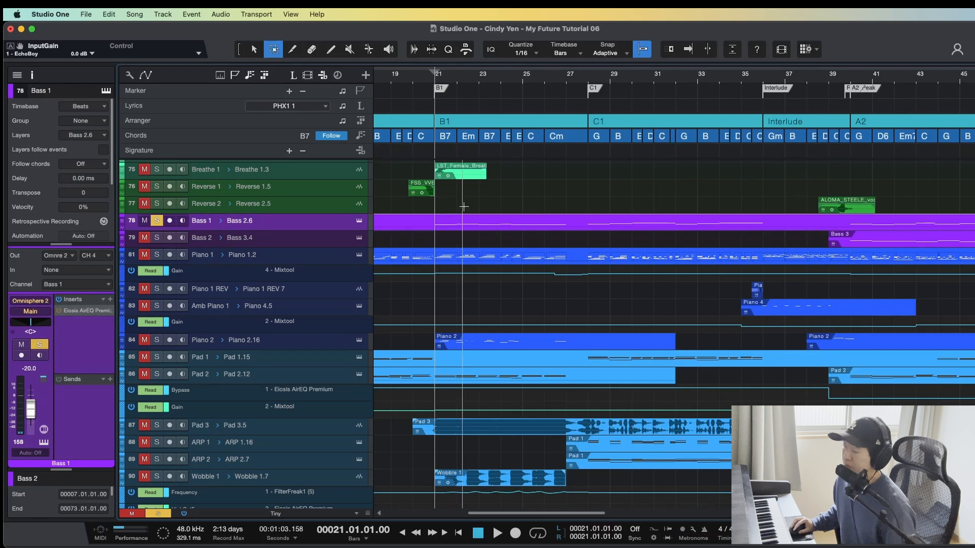
key("w")
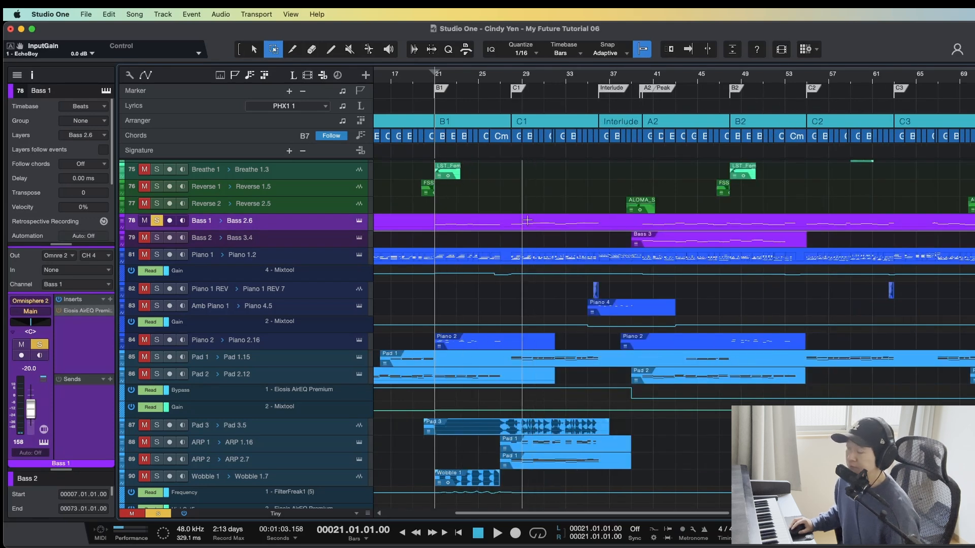
key("1")
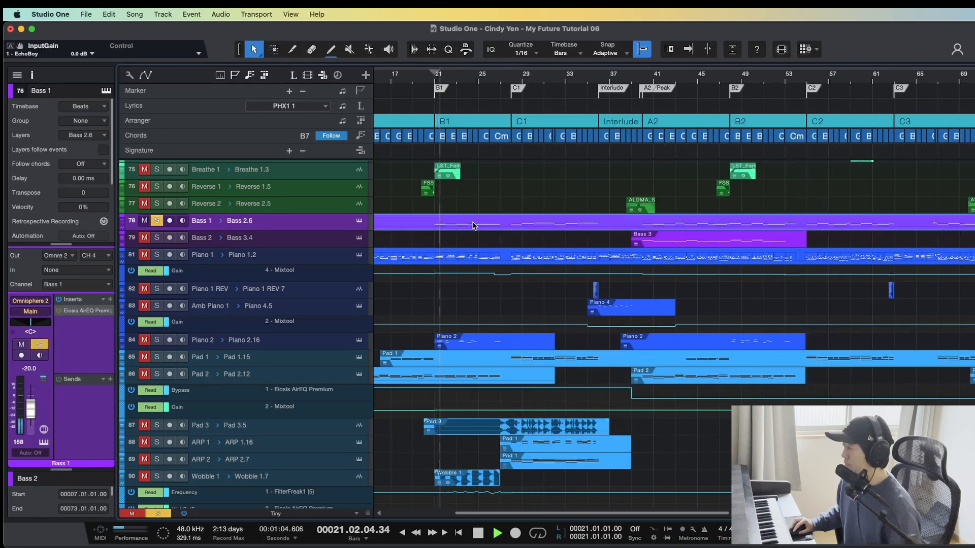
double_click(474, 221)
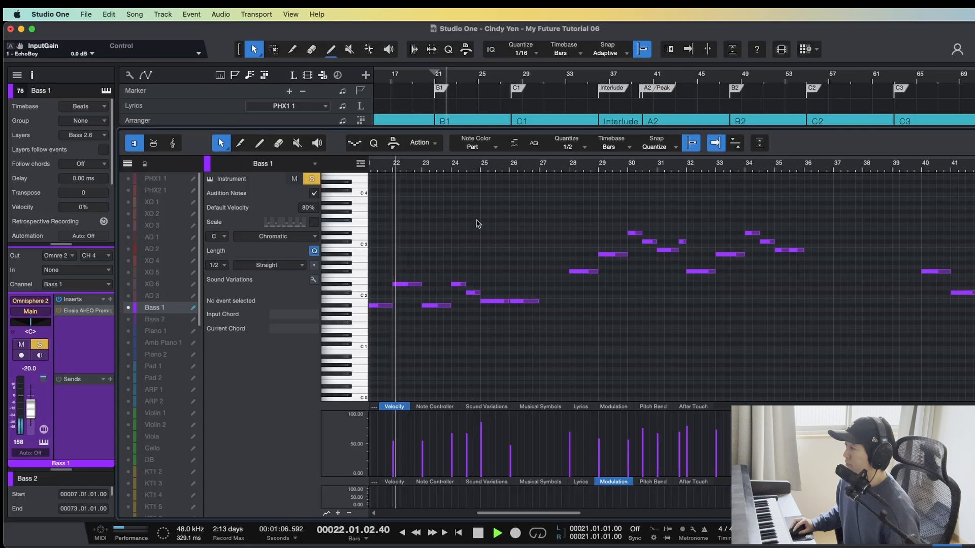
key("F2")
key("space")
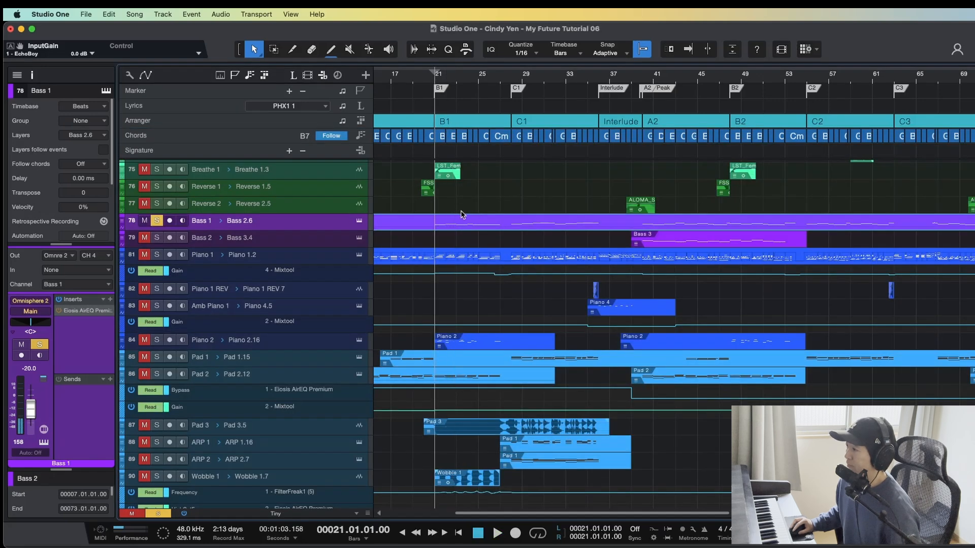
Step: Solo Piano 2 with the track height enlarged to Small, listen to its B1 part from bar 21 and save the song
key("e")
key("2")
left_click(447, 336)
key("e")
key("e")
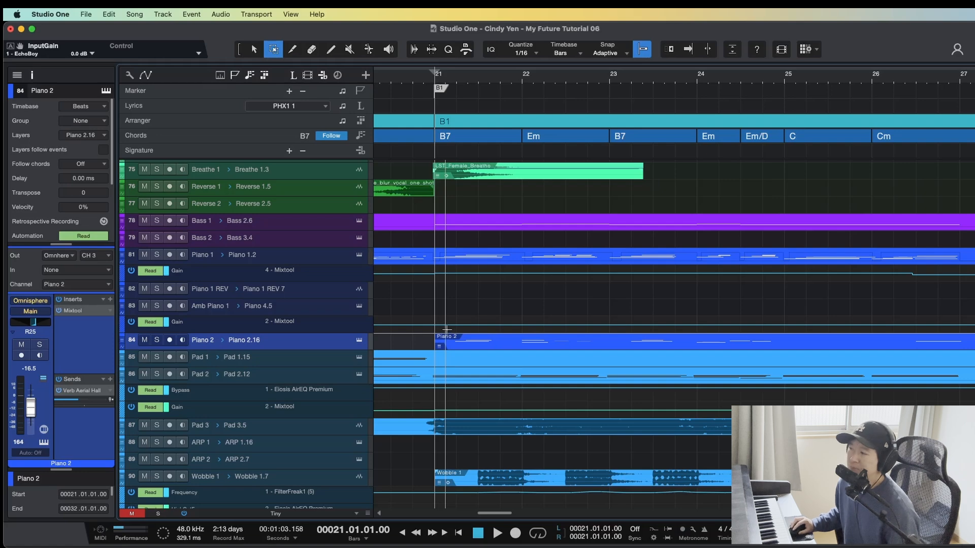
key("shift+e")
key("s")
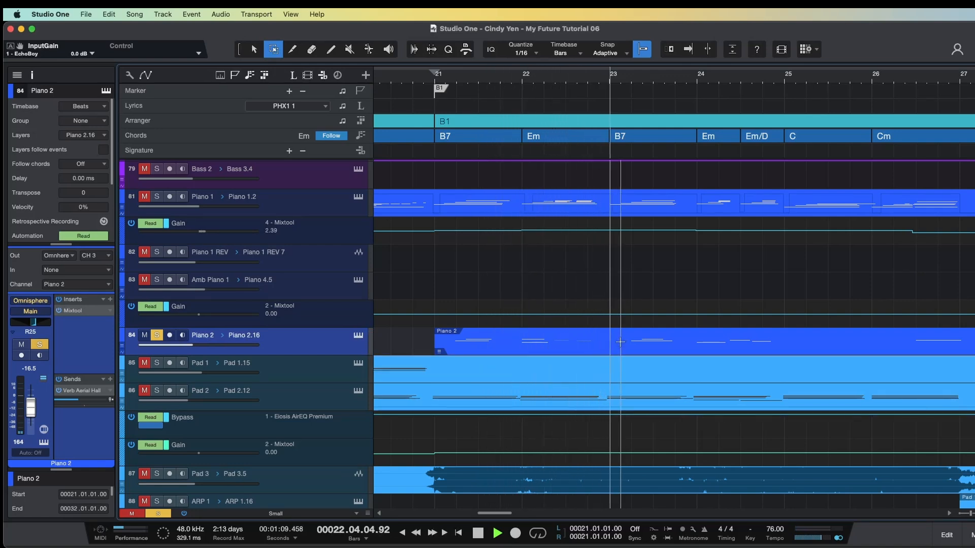
key("w")
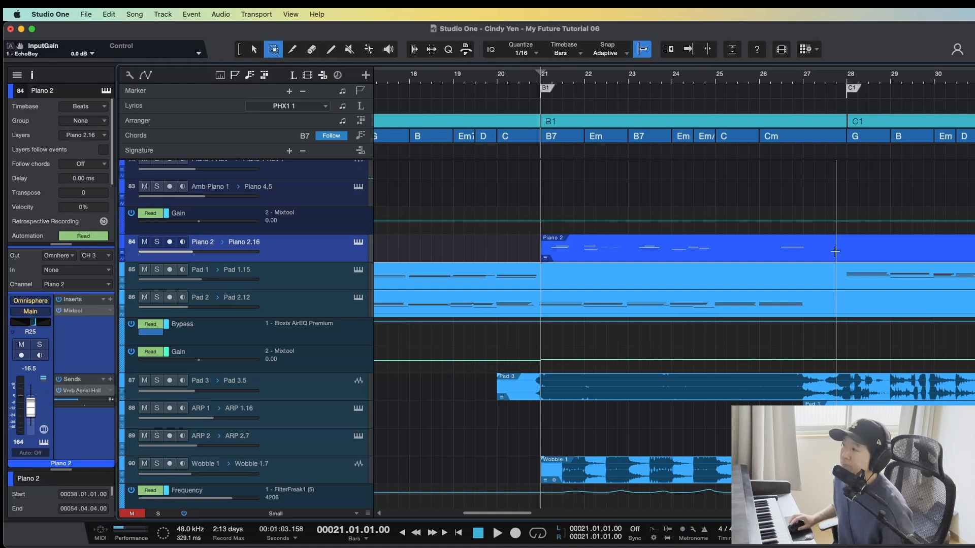
key("w")
key("super+s")
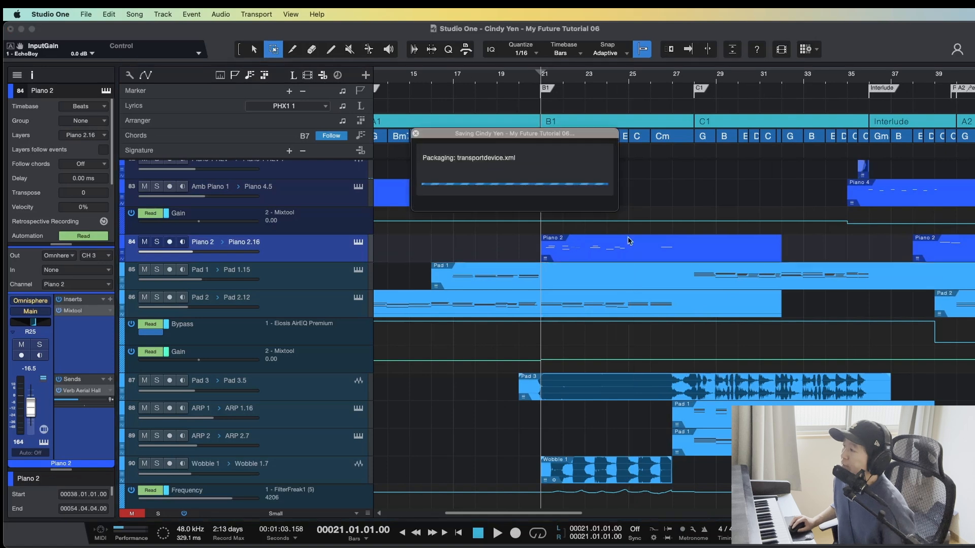
Step: Select and solo Pad 2, look over its clip around the B1 section and start playback from bar 21
left_click(546, 299)
scroll(546, 294, "down", 5)
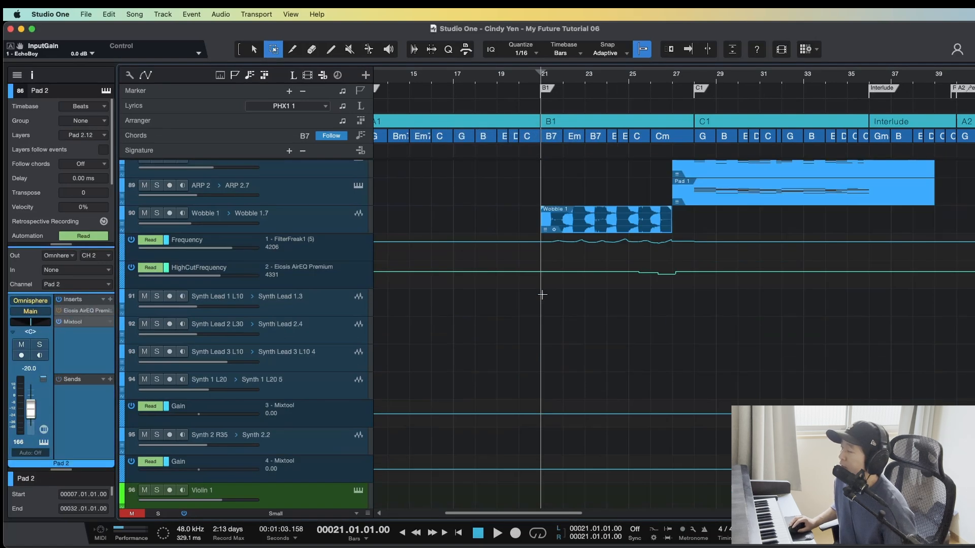
key("e")
key("e")
key("w")
scroll(544, 290, "up", 10)
scroll(545, 286, "down", 5)
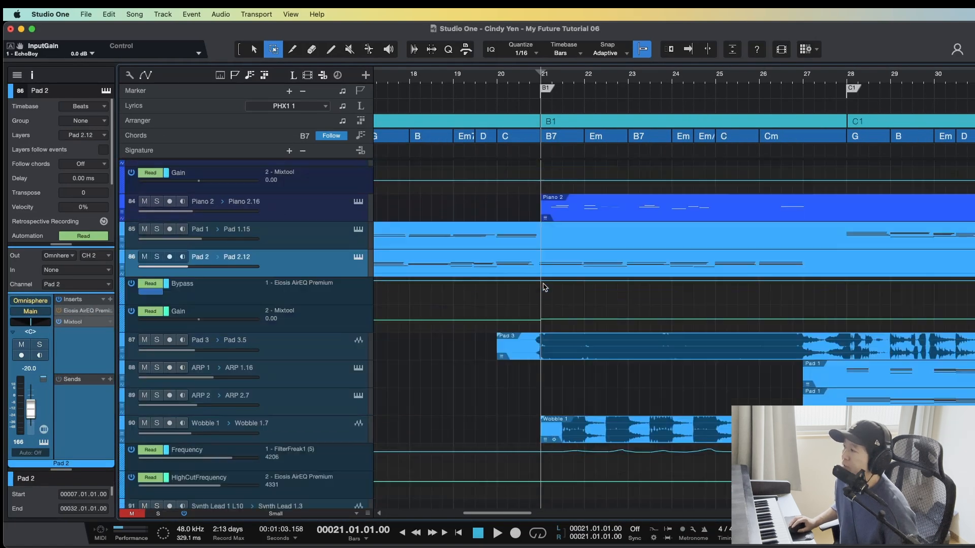
key("w")
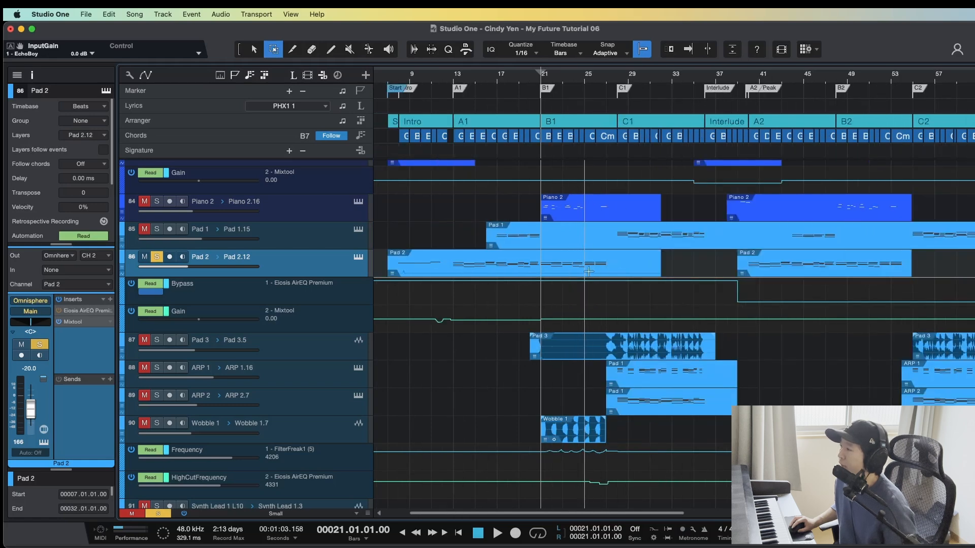
key("e")
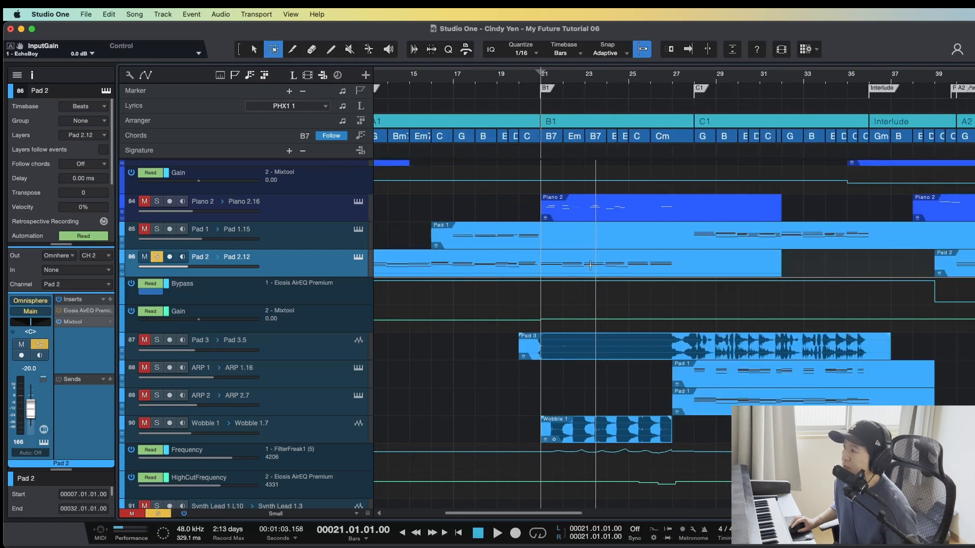
key("w")
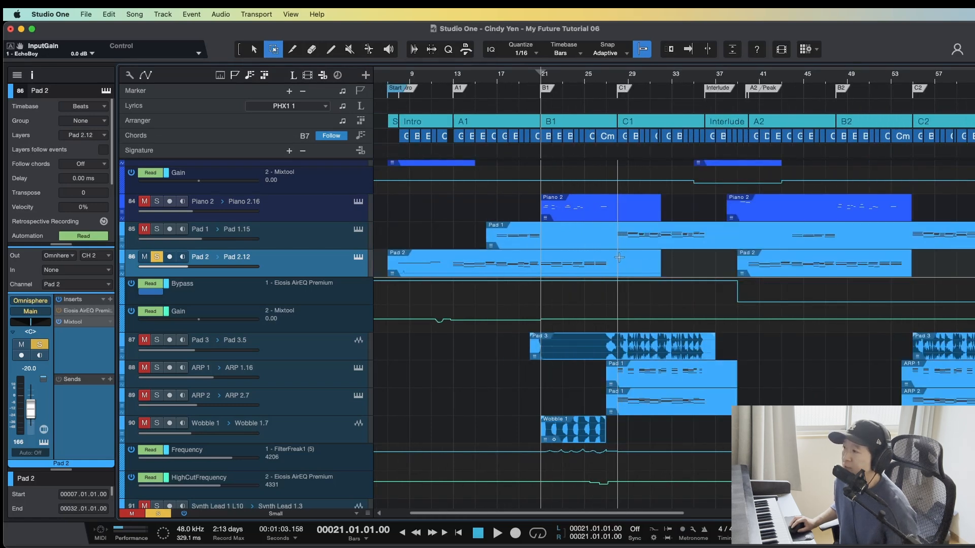
key("e")
key("space")
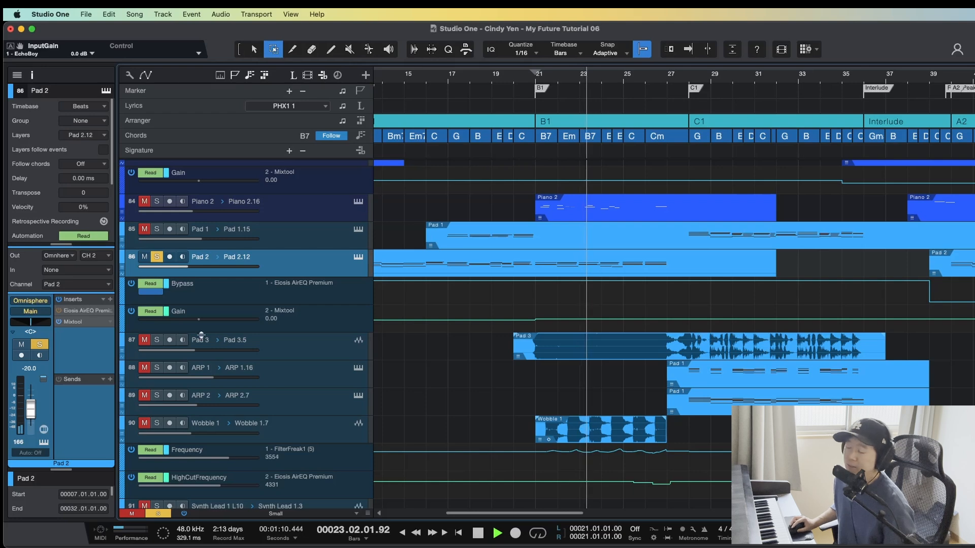
Step: Solo Pad 3 alongside Pad 2, listen to both pads through the B1 section and stop playback
left_click(149, 343)
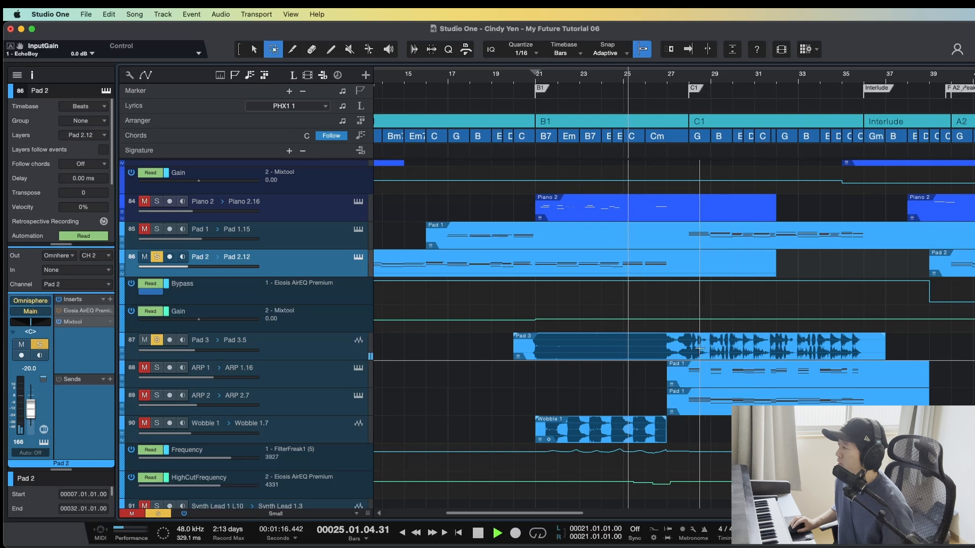
scroll(715, 345, "down", 5)
scroll(698, 346, "down", 1)
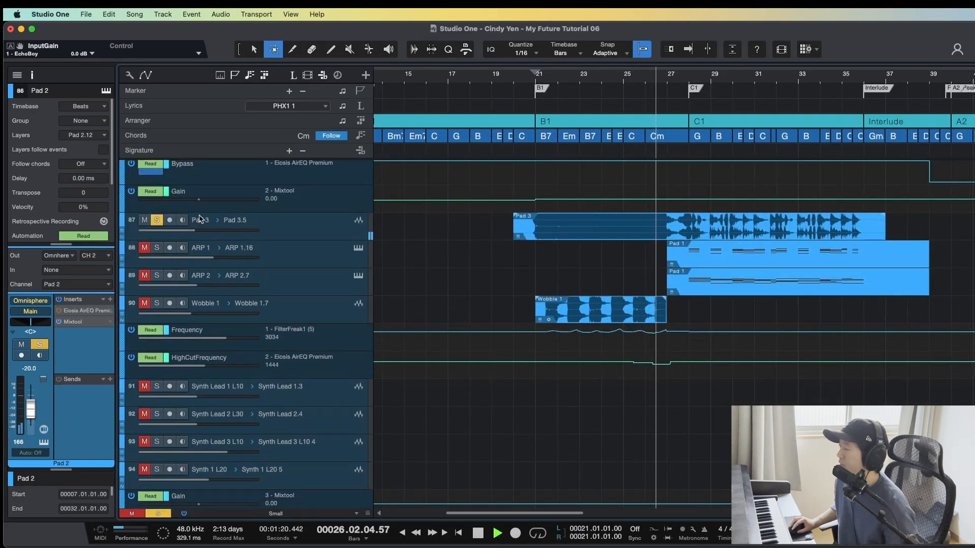
key("space")
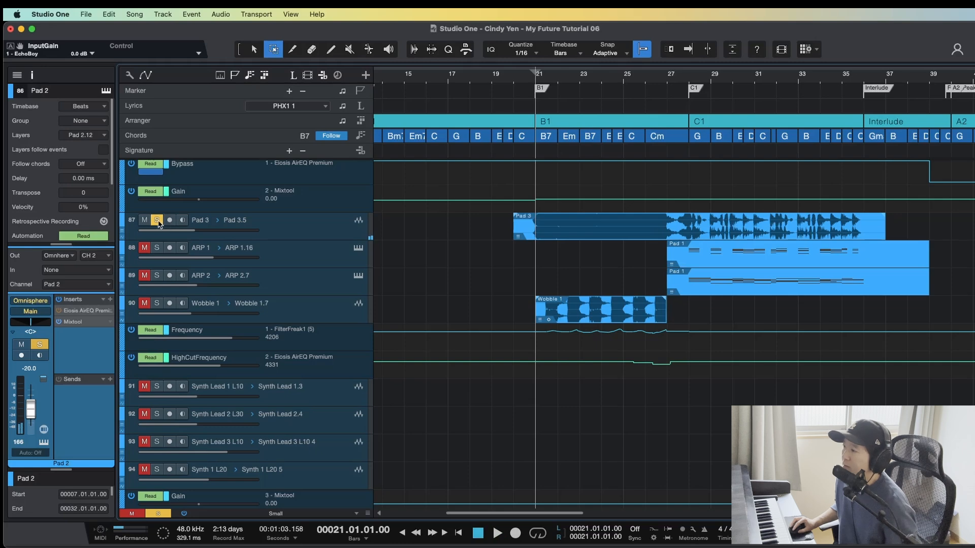
Step: Solo Wobble 1, enlarge the timeline around the start of its clip and start playback from bar 21
left_click(292, 307)
key("super+s")
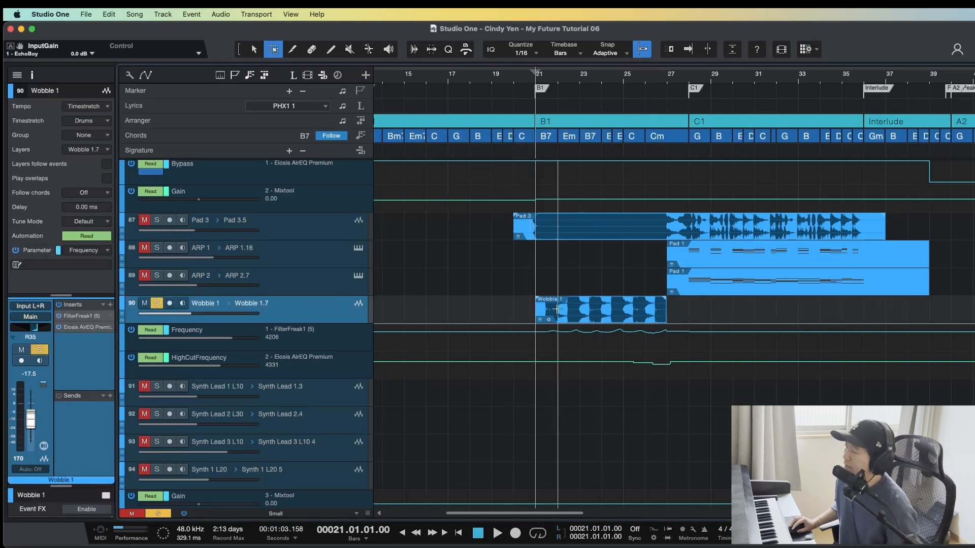
key("e")
key("e")
key("space")
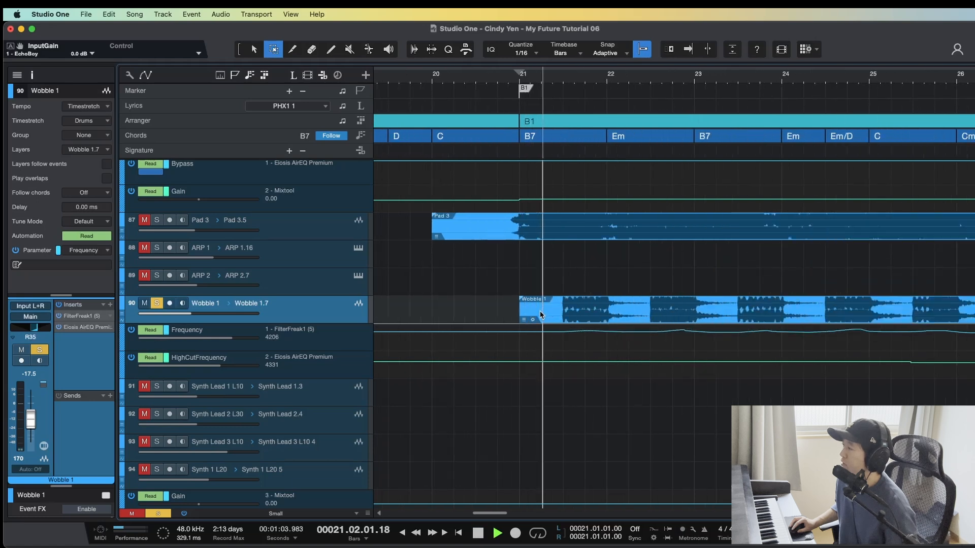
Step: Enlarge the tracks to Normal height, look over the Wobble 1 clip and its frequency automation during playback, and stop
key("w")
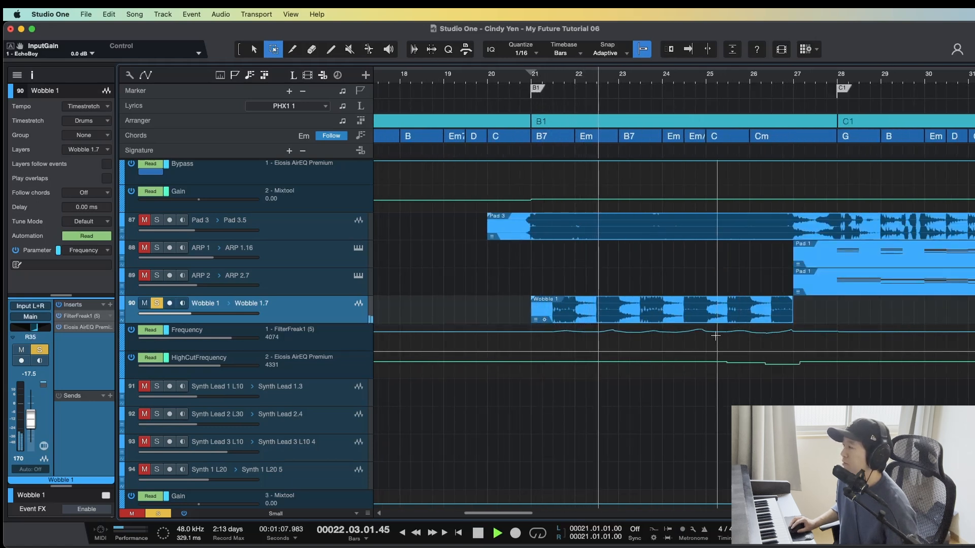
key("shift+e")
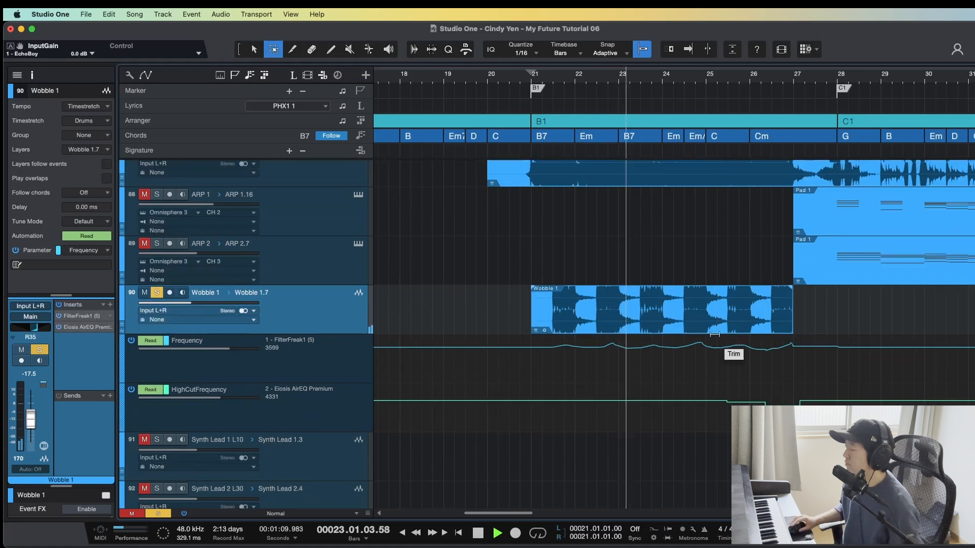
key("e")
key("e")
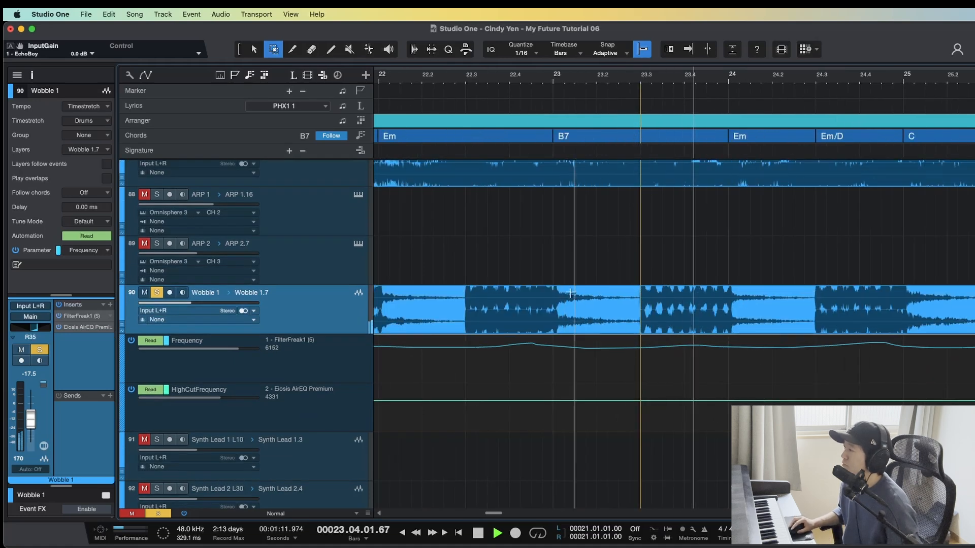
key("space")
key("w")
key("w")
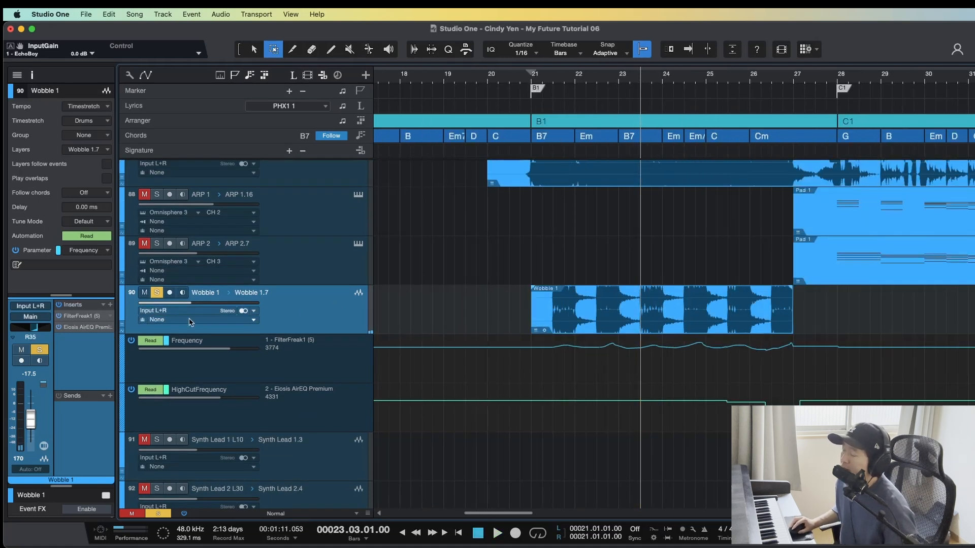
Step: Show the FilterFreak insert of Wobble 1, set track height to Medium and play the part against its frequency automation
left_click(87, 318)
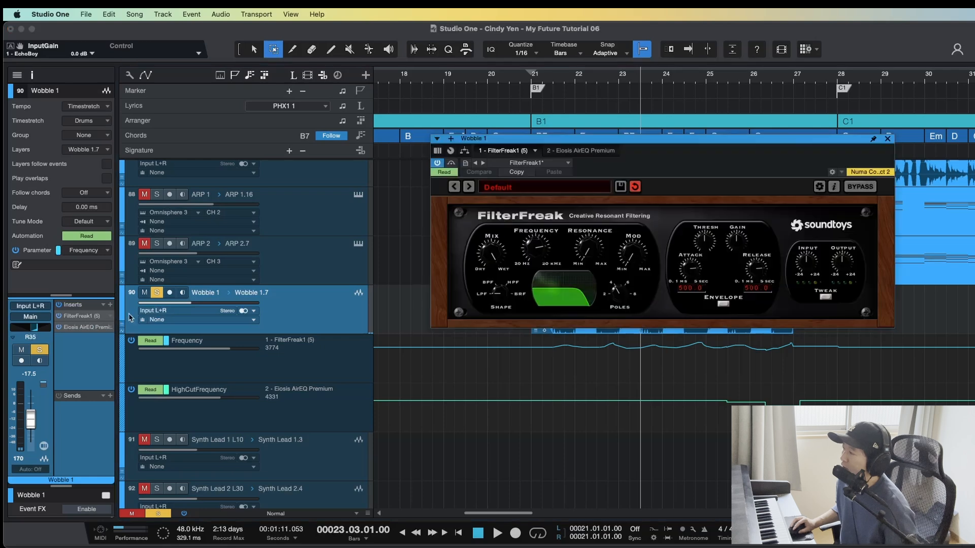
key("e")
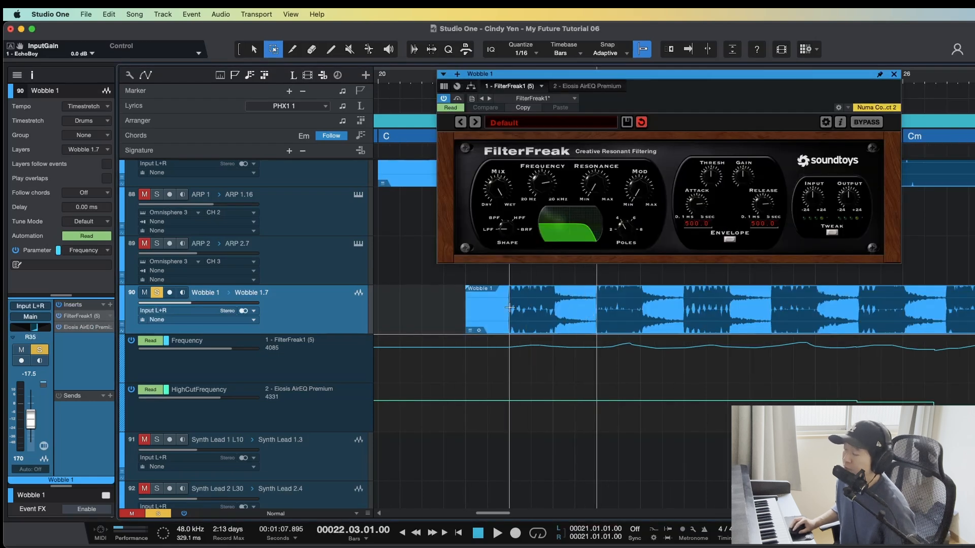
key("shift+e")
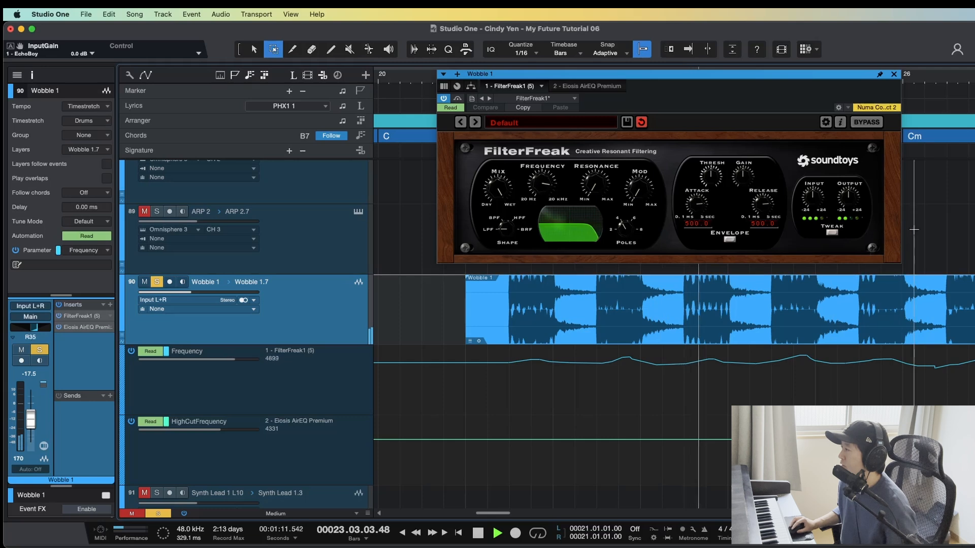
key("w")
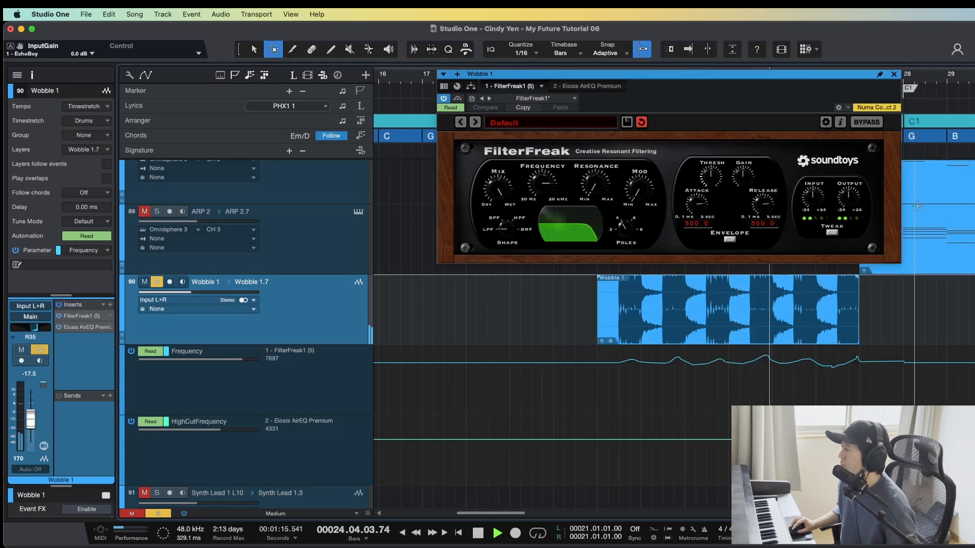
key("space")
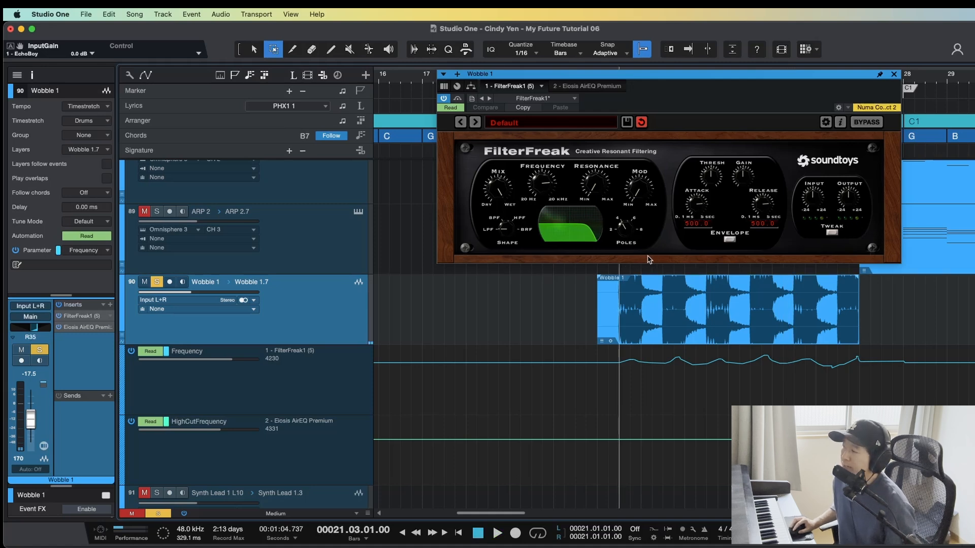
Step: Unsolo Wobble 1, save the song and examine the clip's frequency automation alongside FilterFreak around bars 21 to 23
key("s")
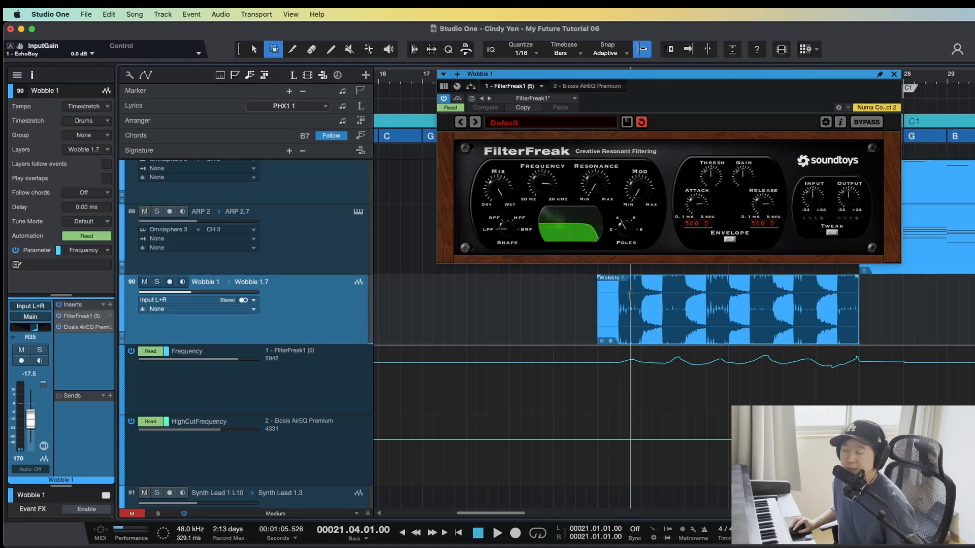
key("super+s")
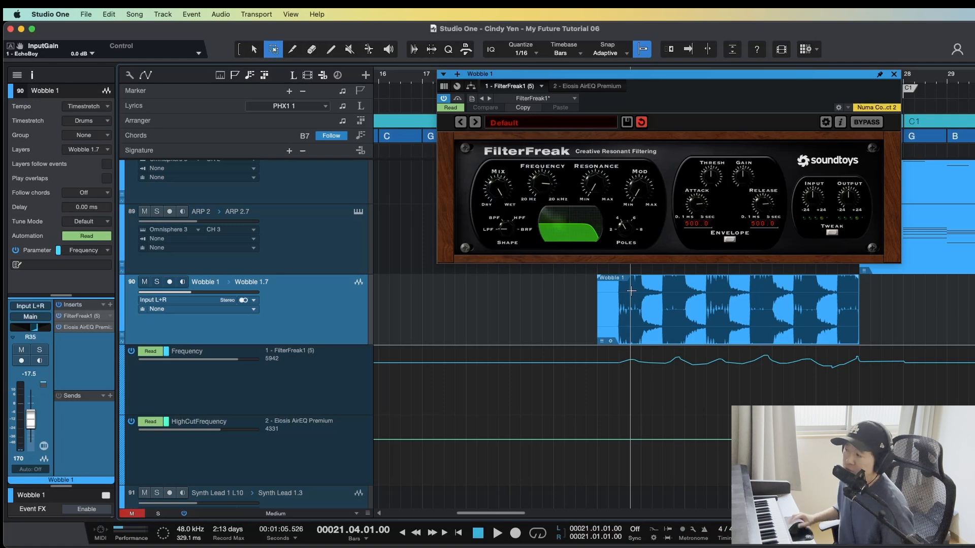
key("KP_Subtract")
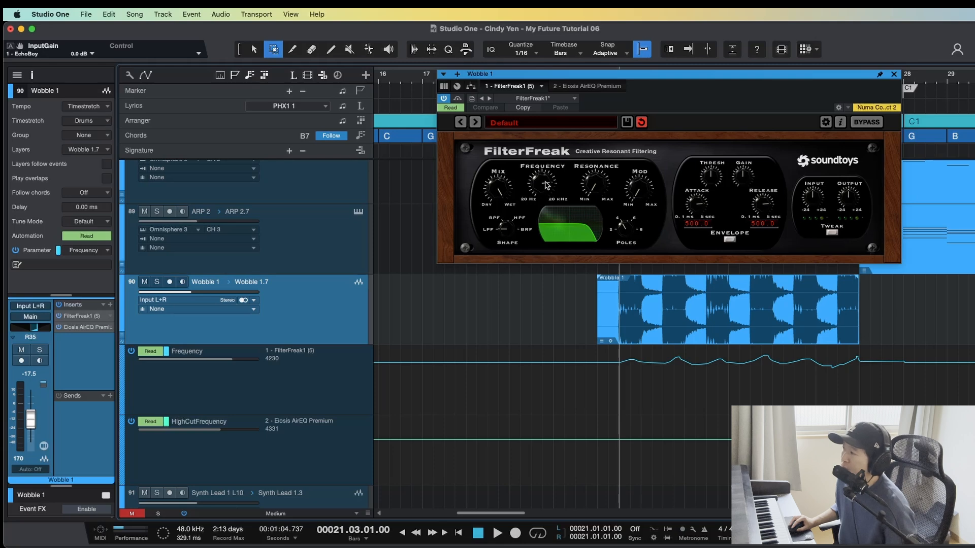
left_click(681, 305)
key("e")
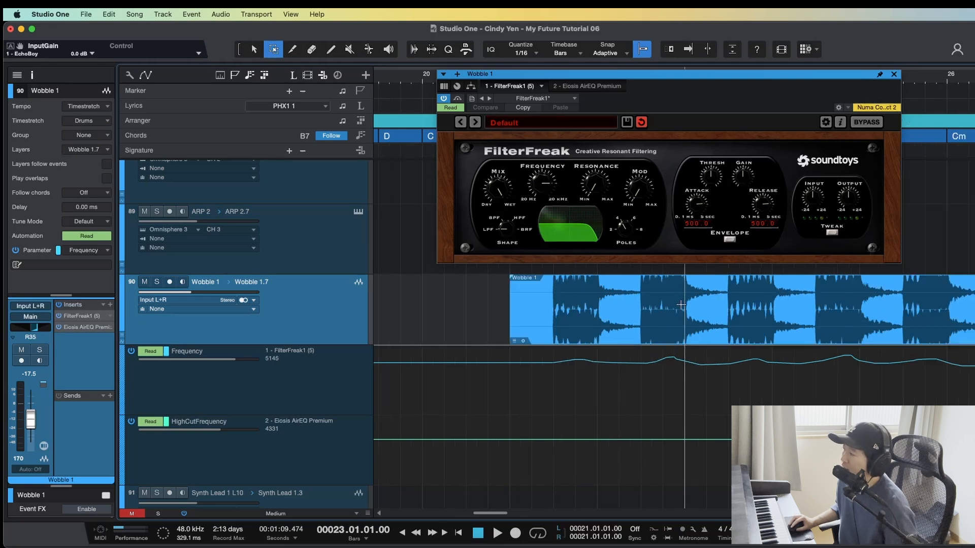
key("w")
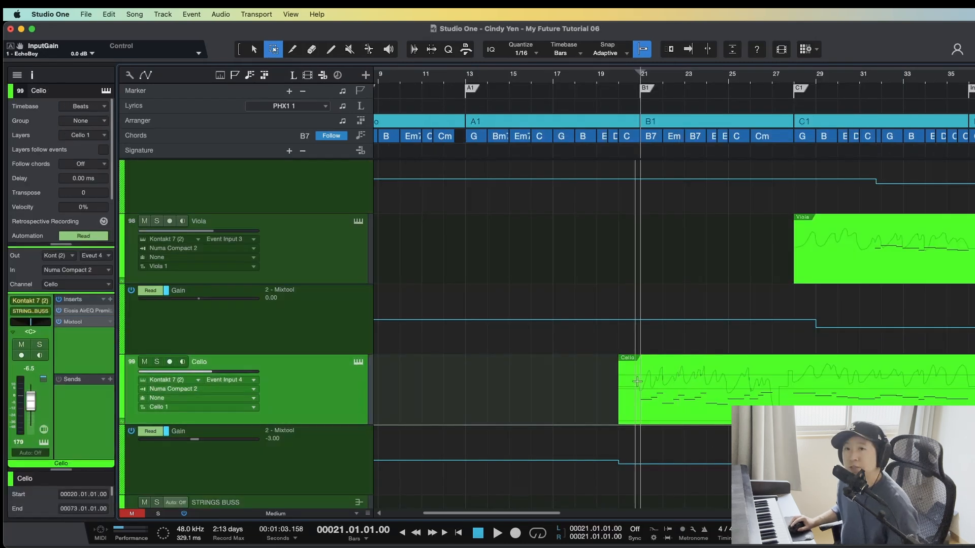
Step: Look over the string tracks around B1, solo Cello and DB together at Normal track height and start playback from bar 21
scroll(643, 377, "down", 10)
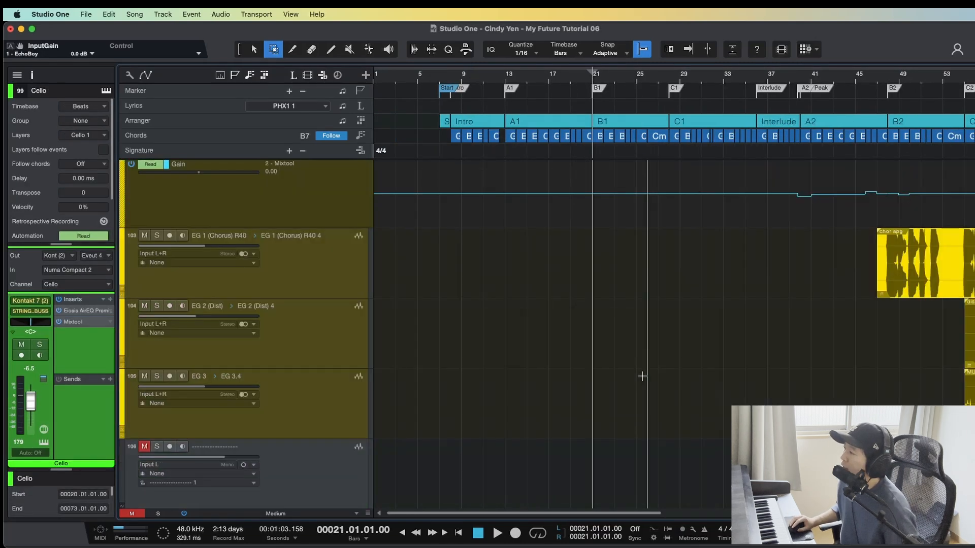
scroll(638, 374, "right", 2)
scroll(638, 373, "up", 8)
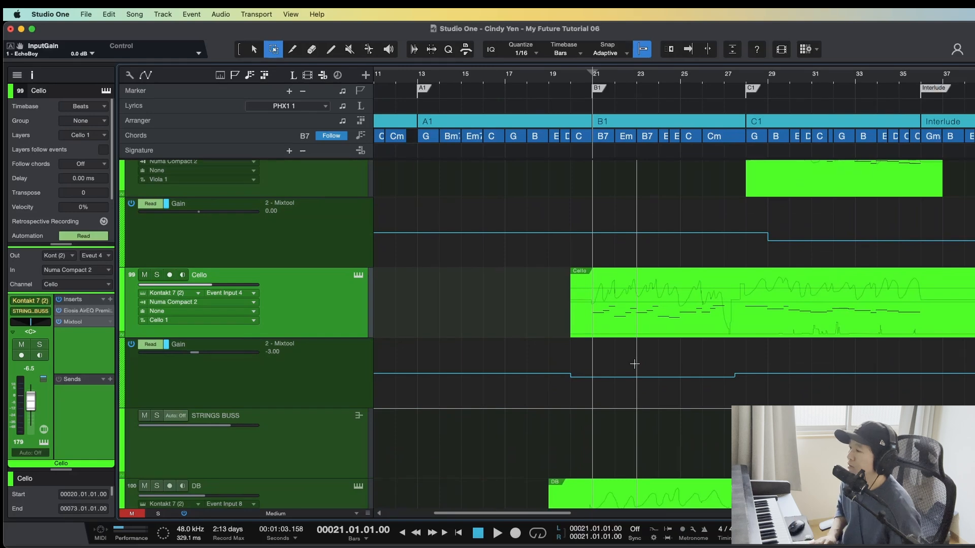
scroll(634, 364, "down", 1)
key("s")
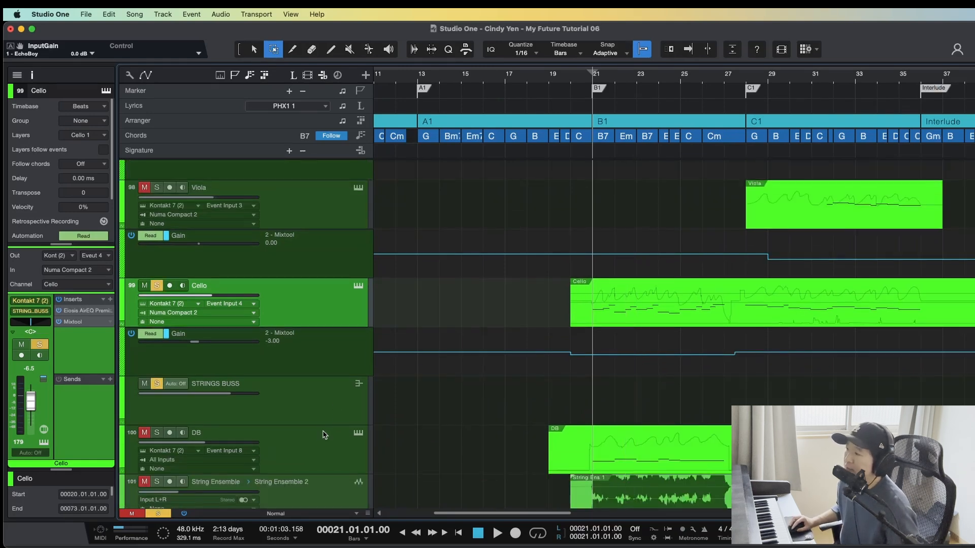
left_click(324, 434)
key("s")
key("space")
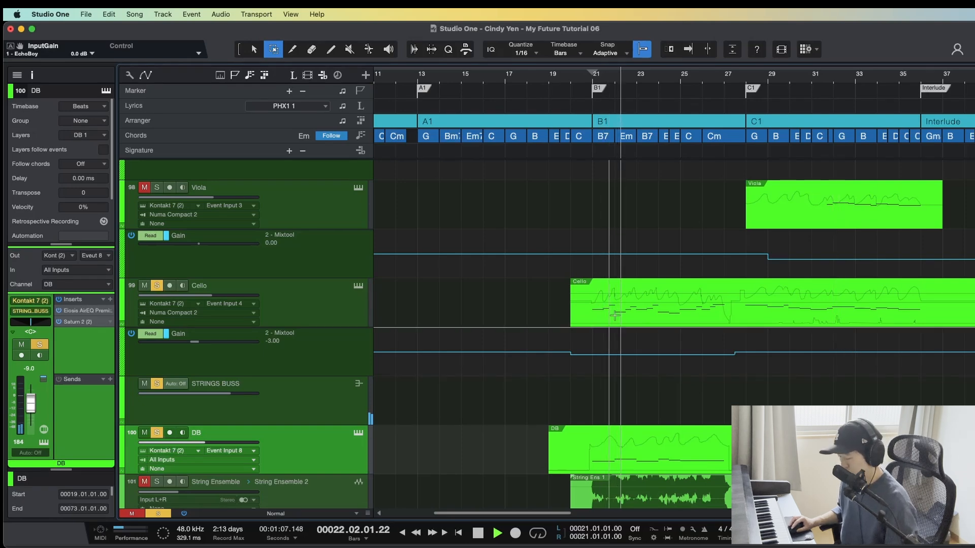
Step: View the Cello notes together with the DB notes in the note editor during playback, close the editor and stop
key("1")
double_click(639, 312)
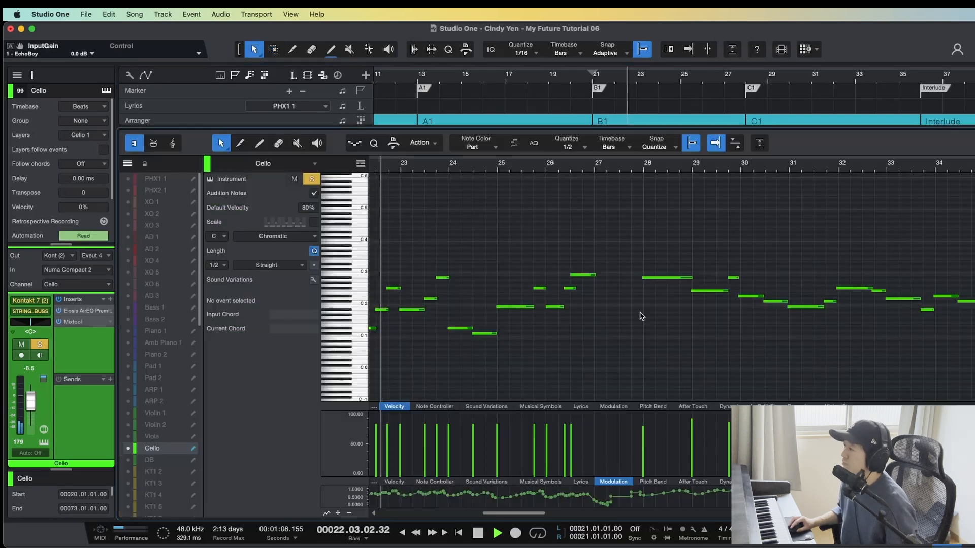
left_click(152, 460)
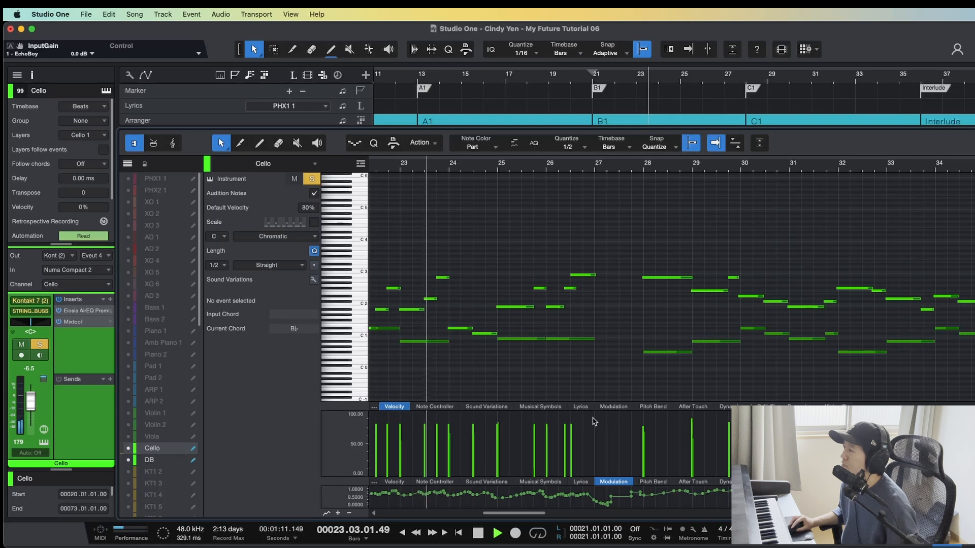
key("f")
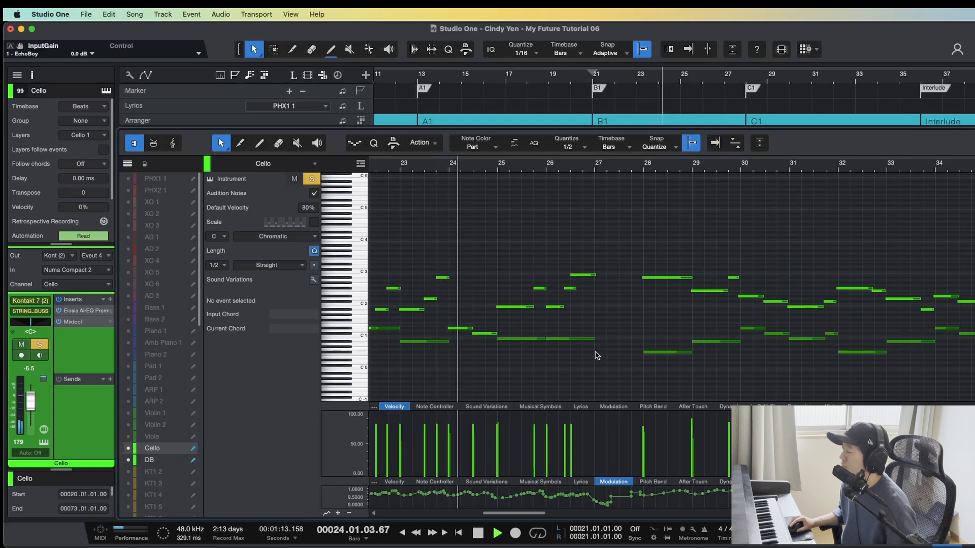
scroll(563, 349, "down", 1)
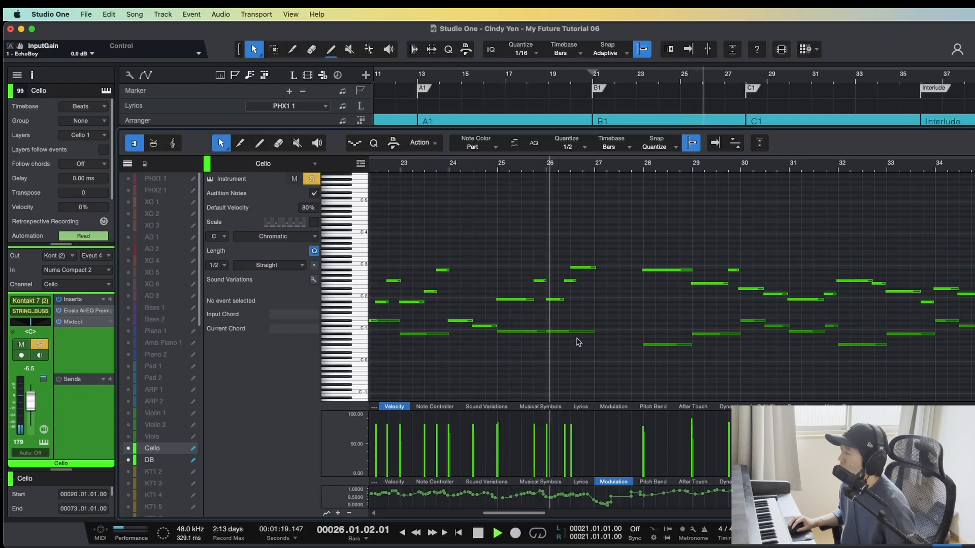
key("F2")
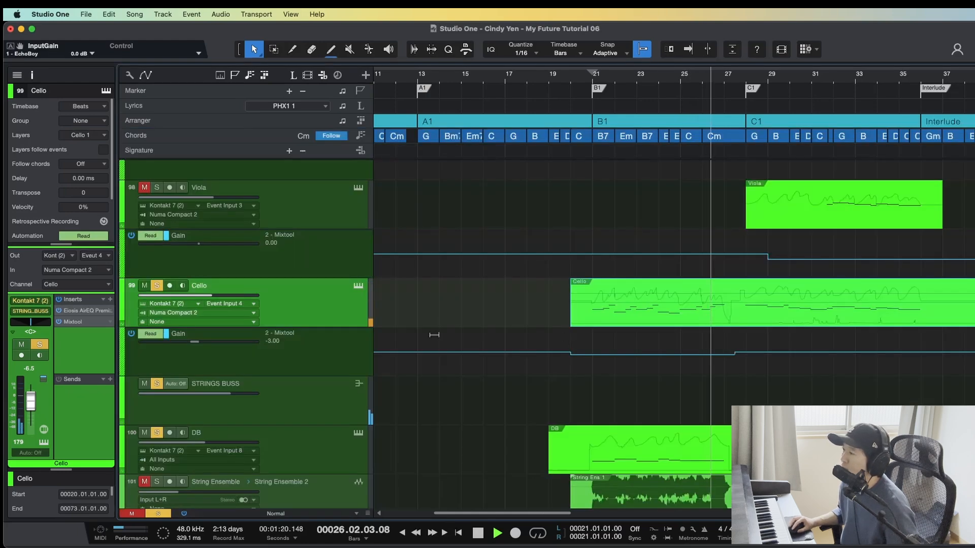
key("space")
Step: Examine the Celli patch in the Cello track's Kontakt 7 instrument, close it and save the song with the Range tool active
left_click(358, 286)
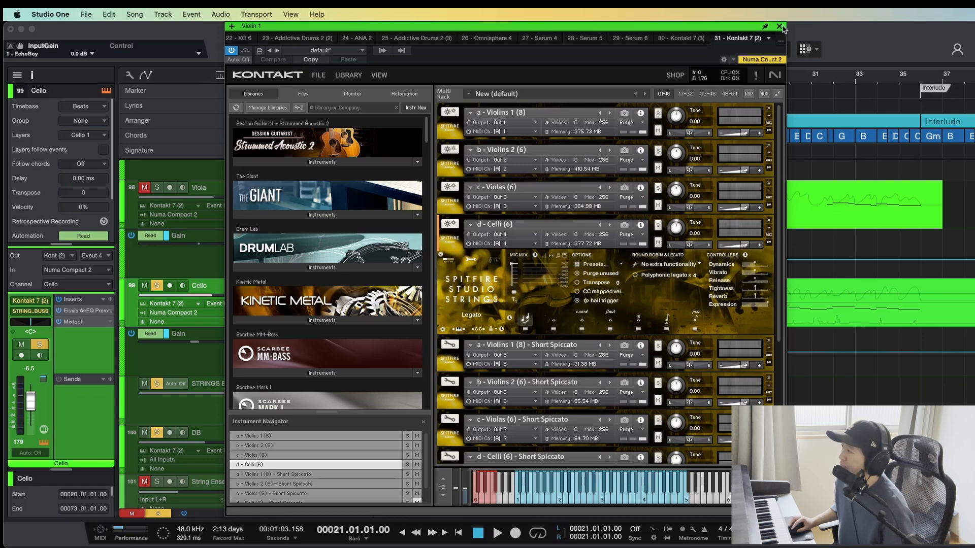
left_click(779, 27)
key("2")
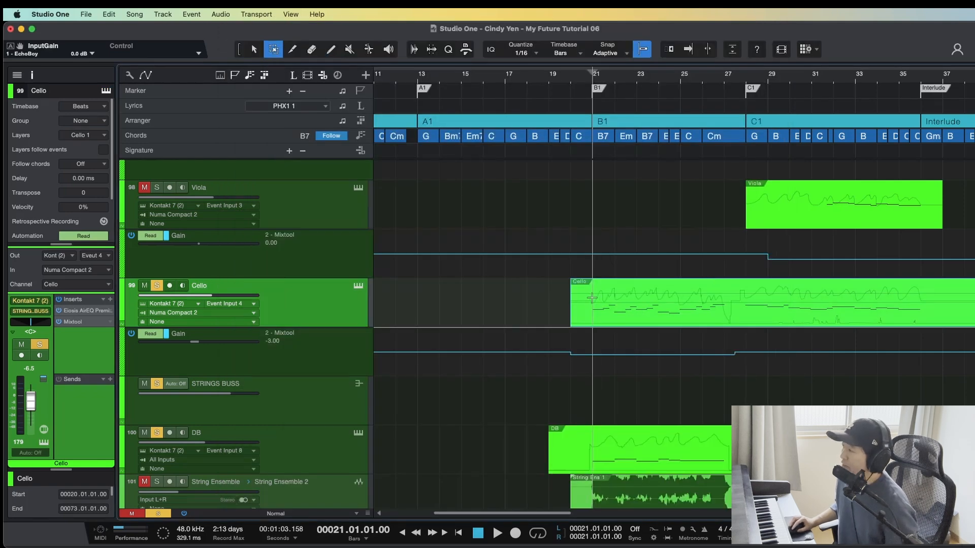
key("super+s")
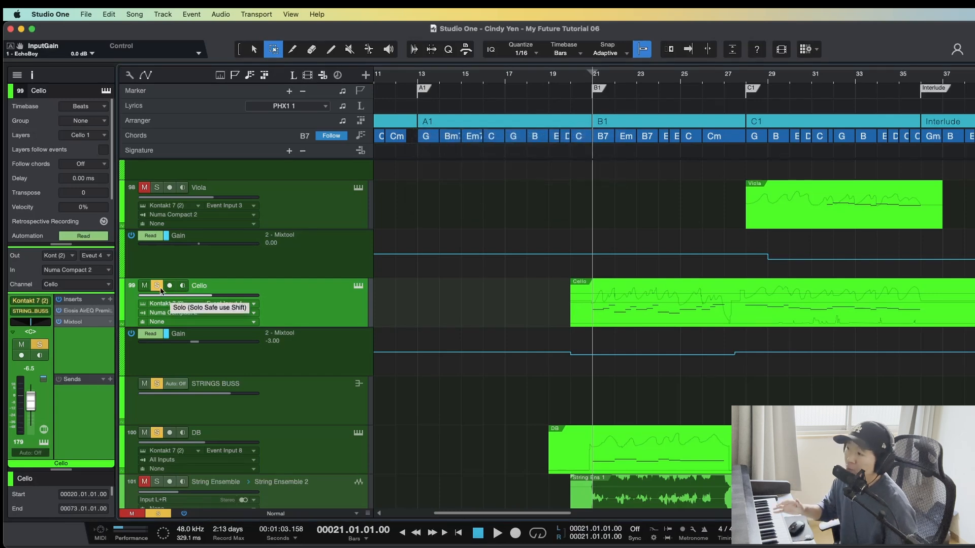
Step: Unsolo Cello and DB, reduce the tracks to Tiny height and start playing the full arrangement from C1 at bar 28
left_click(158, 286)
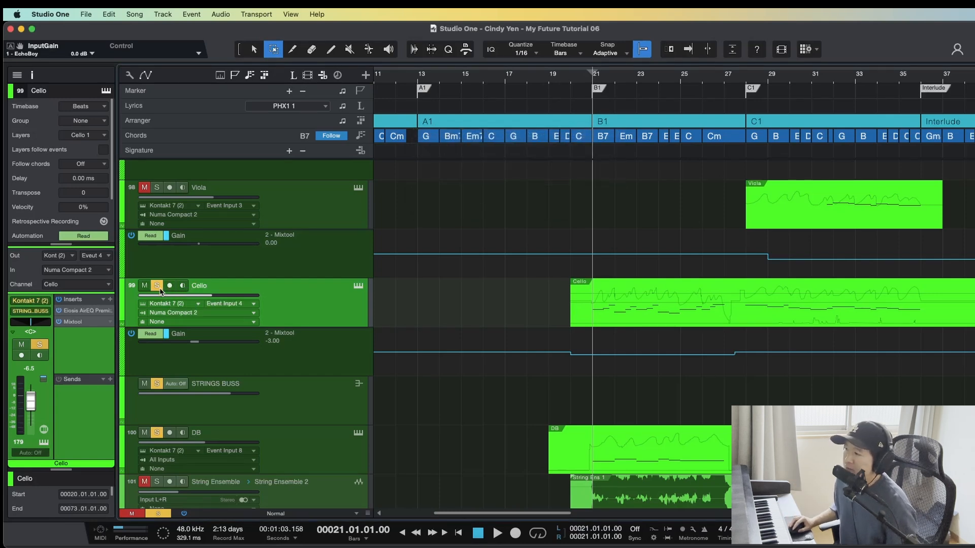
left_click(321, 442)
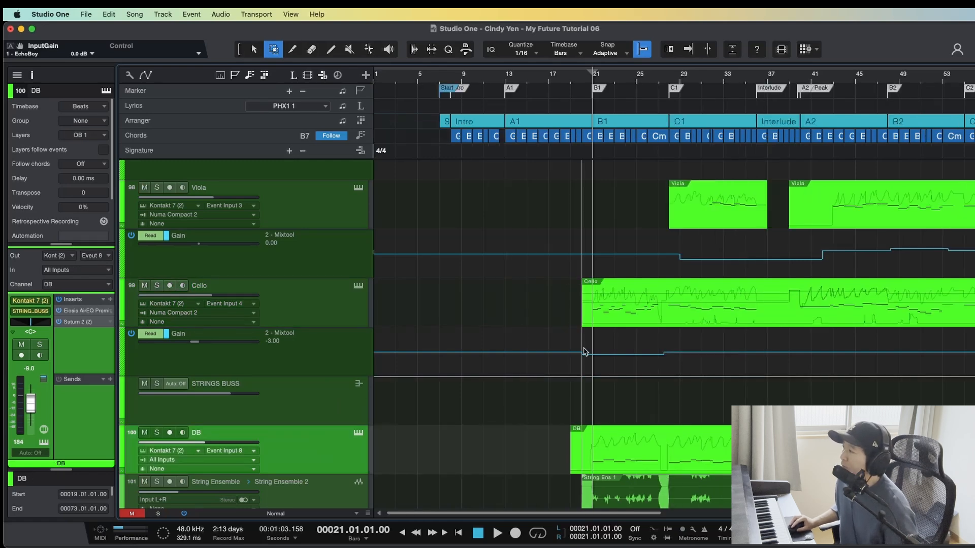
scroll(590, 270, "up", 15)
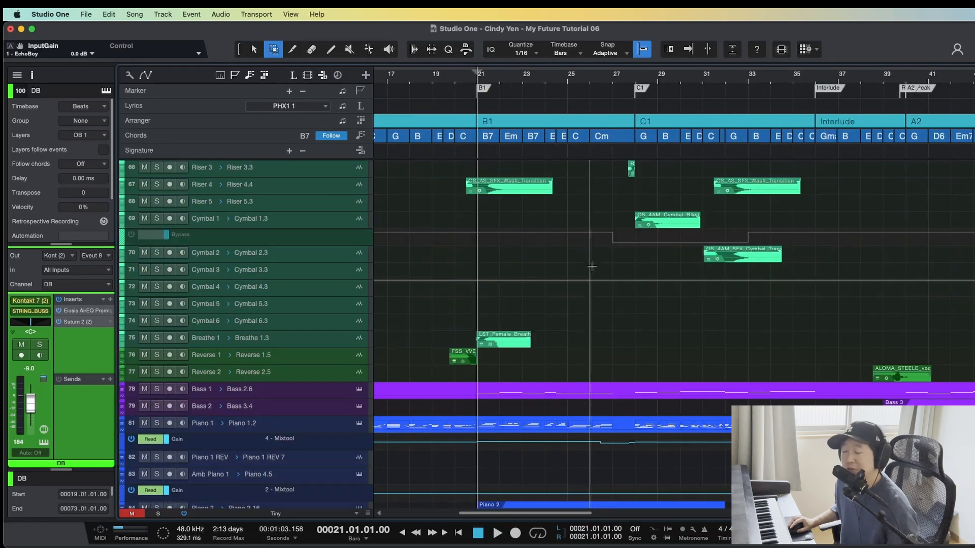
key("w")
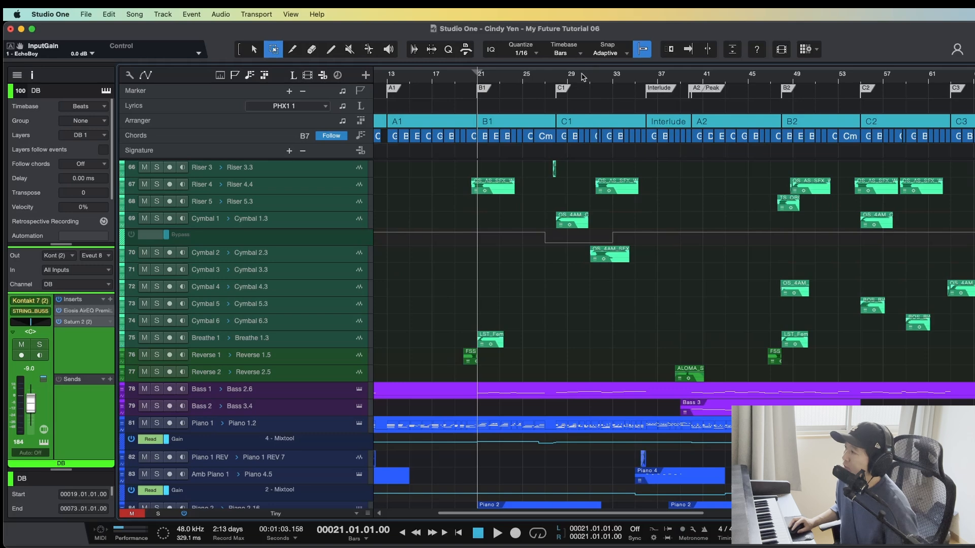
left_click_drag(581, 74, 563, 89)
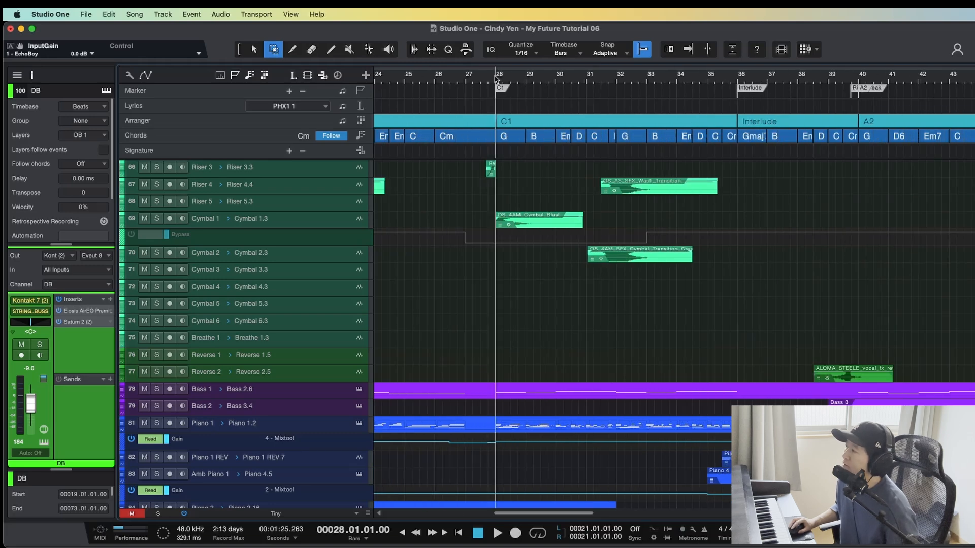
key("space")
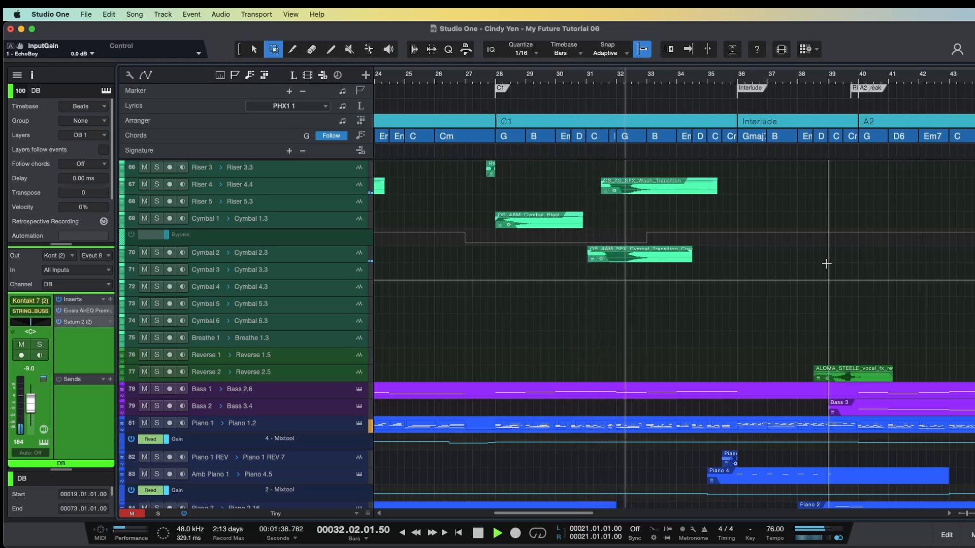
scroll(826, 263, "down", 5)
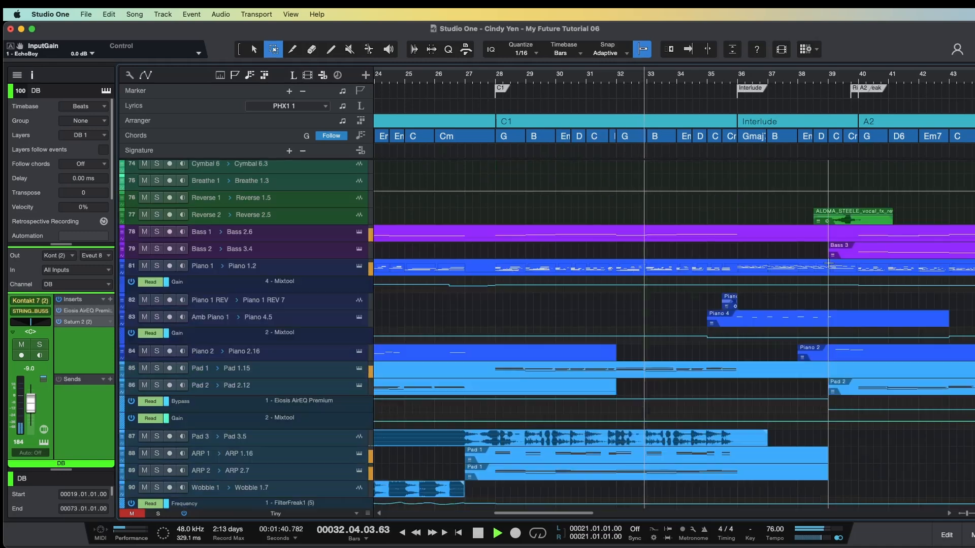
Step: Look over the pad, ARP, synth and string tracks around C1 during playback, stop and save the song
scroll(826, 263, "down", 8)
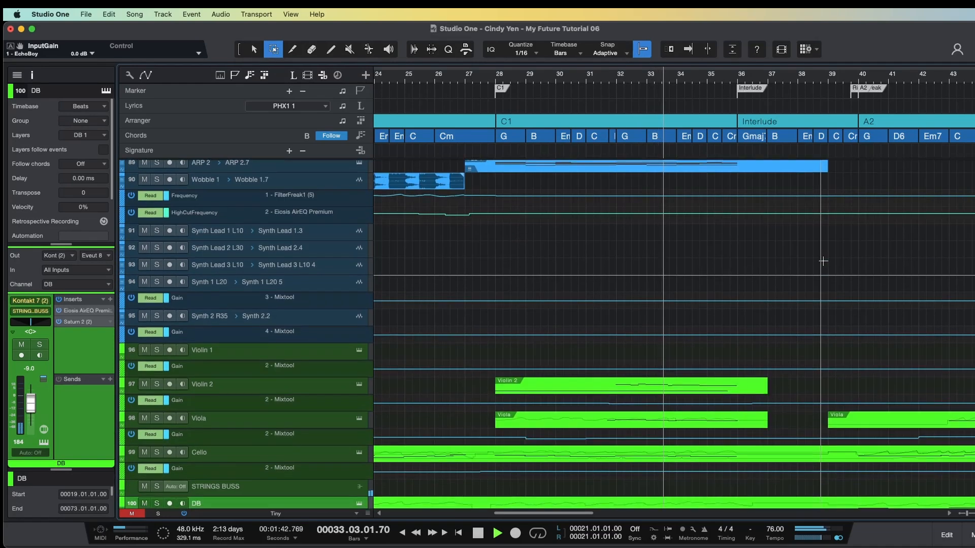
scroll(823, 261, "down", 4)
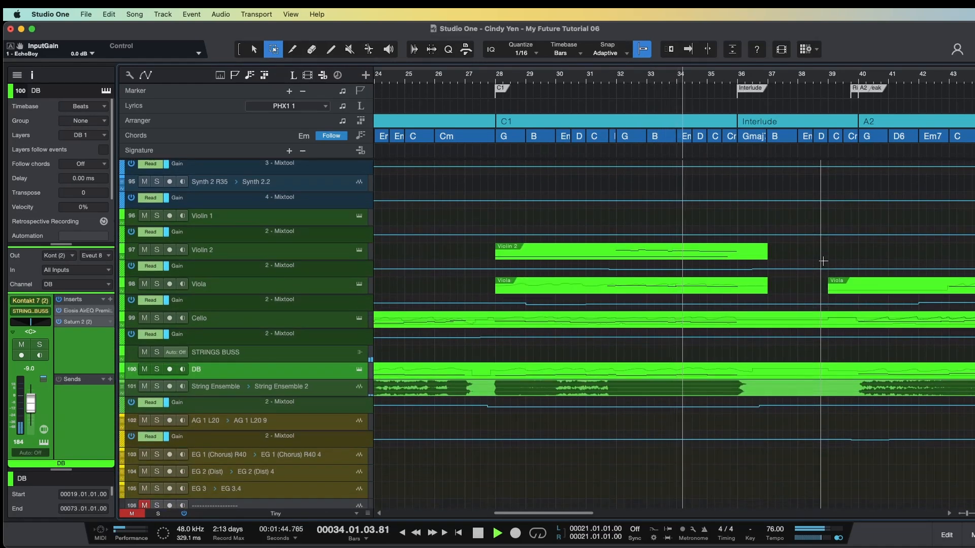
scroll(823, 261, "up", 7)
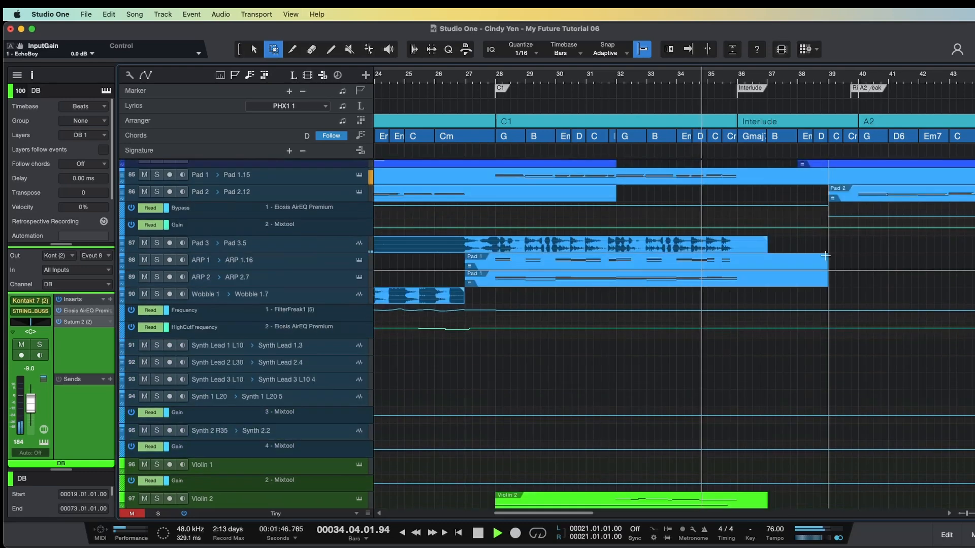
scroll(825, 255, "up", 4)
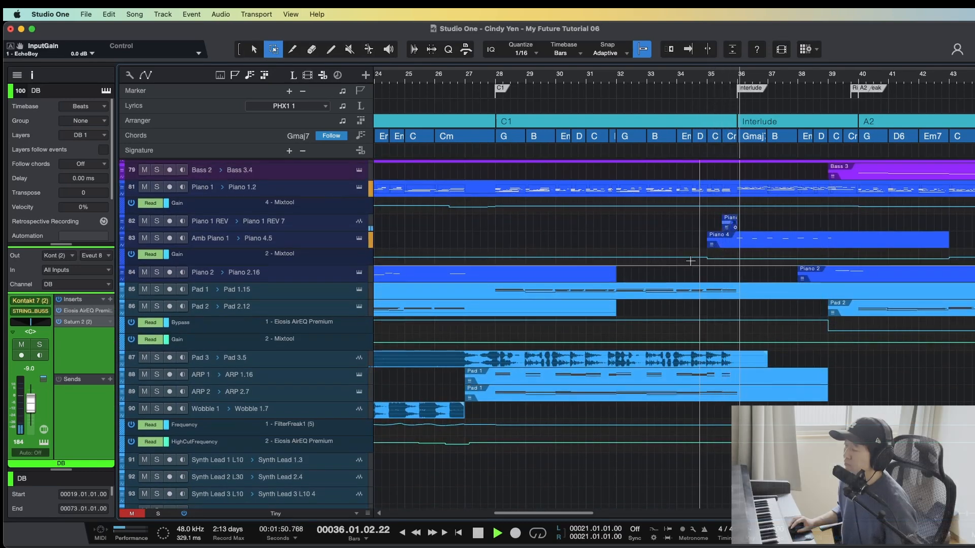
key("space")
key("super+s")
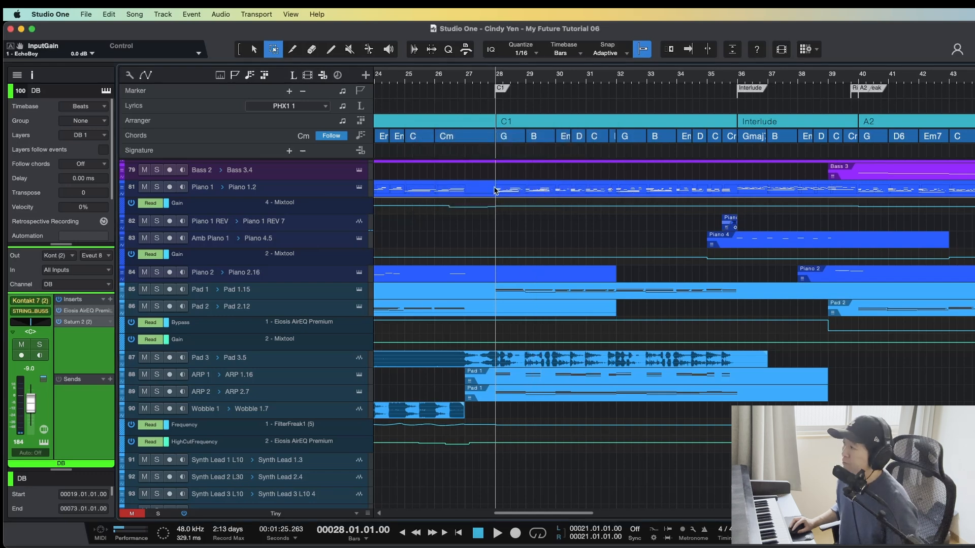
Step: Select the ARP 1 event at C1, magnify the timeline around it and activate the Arrow tool with the cursor at bar 28
left_click(494, 374)
key("w")
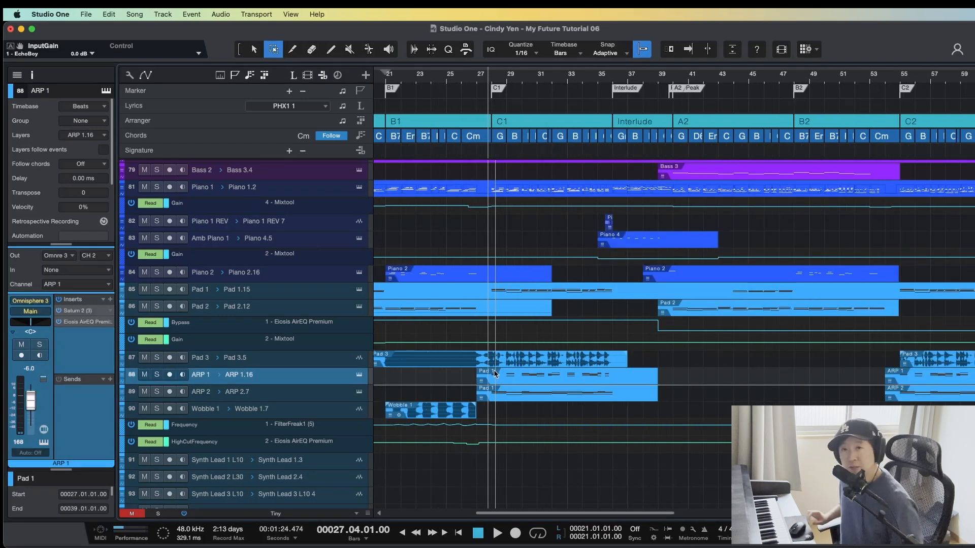
key("e")
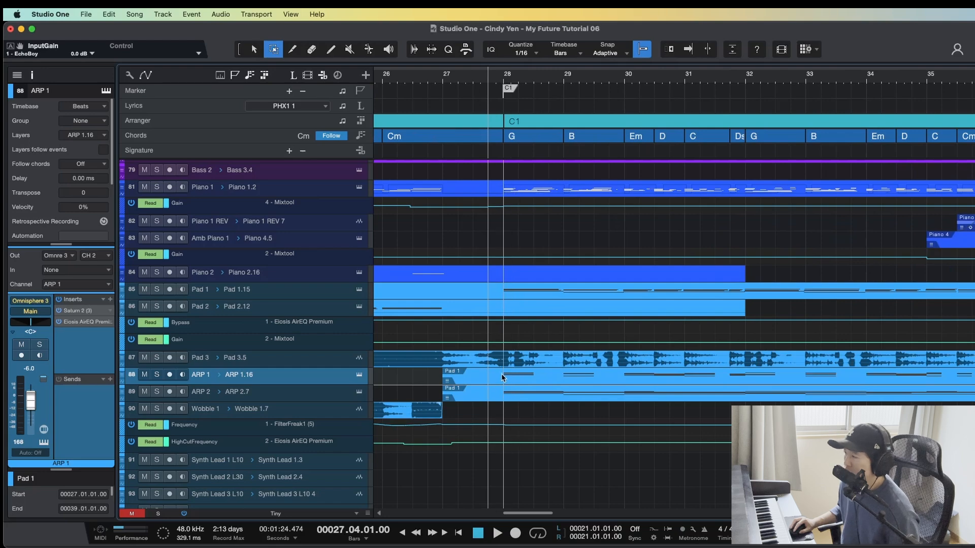
left_click(497, 376)
key("1")
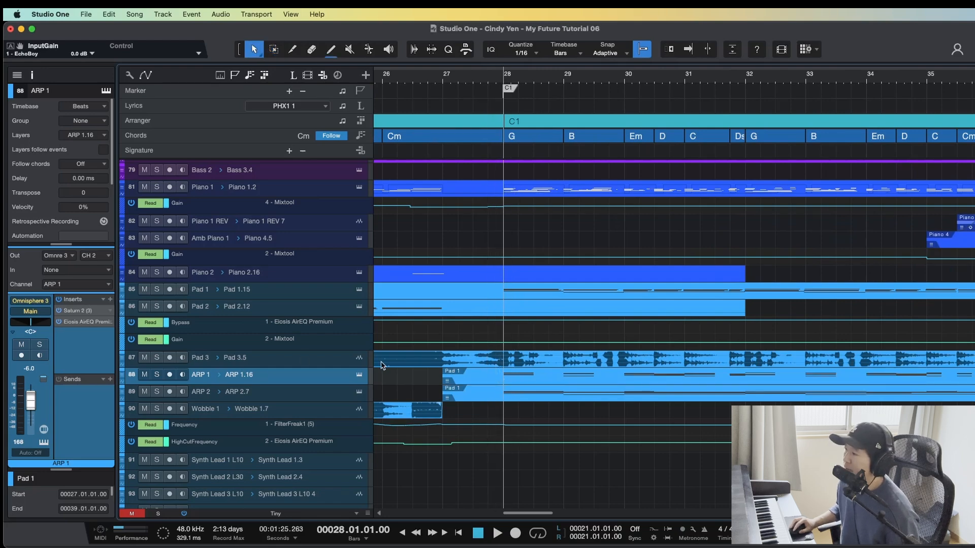
Step: Solo and play ARP 1, examine the Breaking Out arpeggiator in part 2 of its Omnisphere instrument and close it
left_click(359, 375)
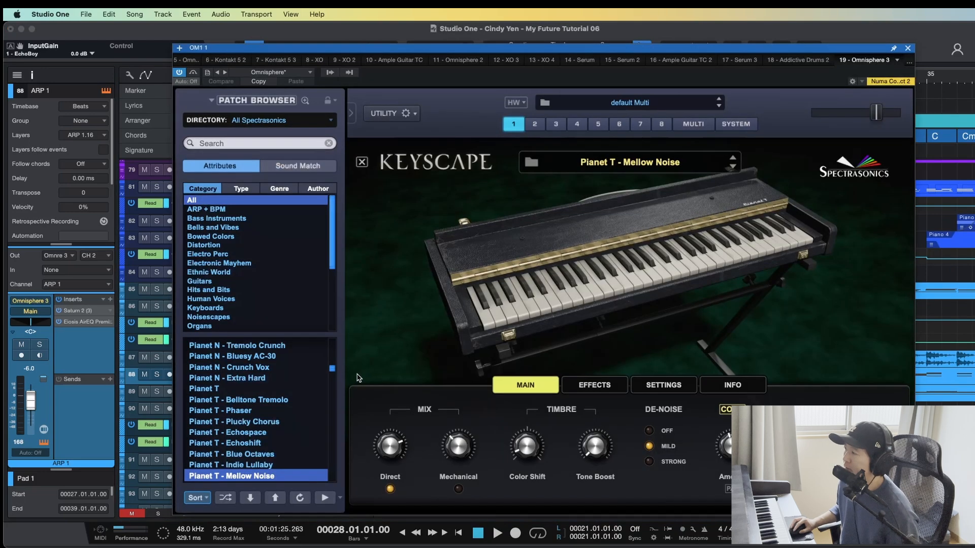
key("s")
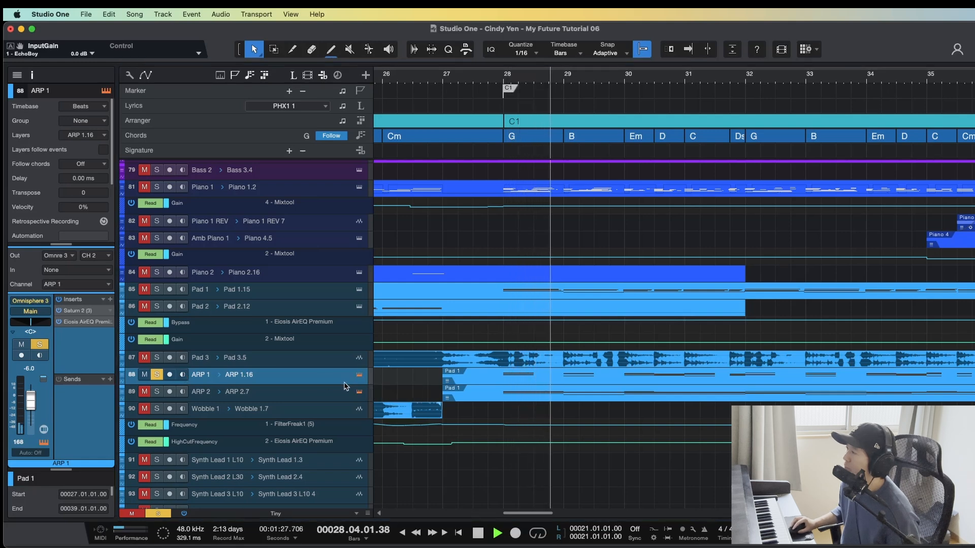
left_click(359, 376)
left_click(535, 124)
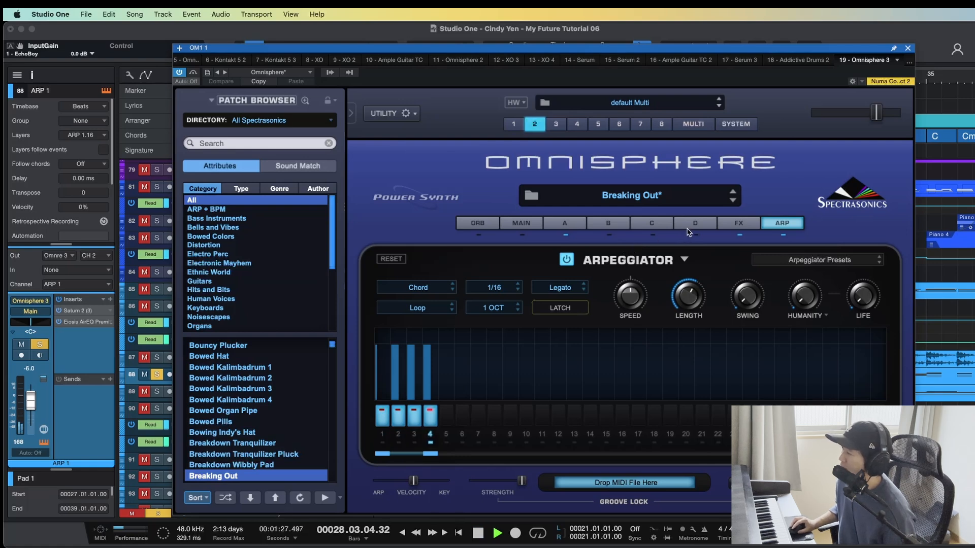
left_click(908, 48)
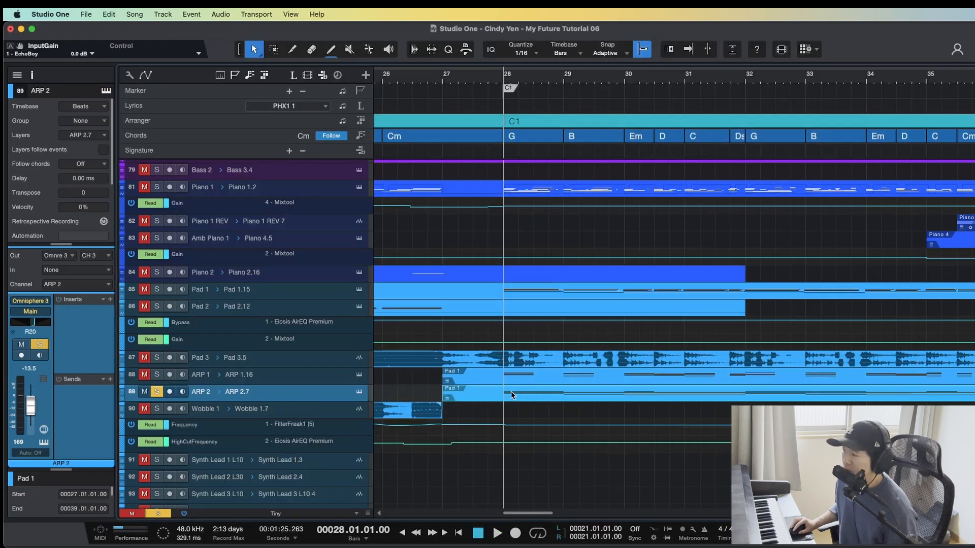
Step: View the notes of the soloed ARP 2 track from C1 in the note editor during playback and close the editor
double_click(511, 395)
key("F2")
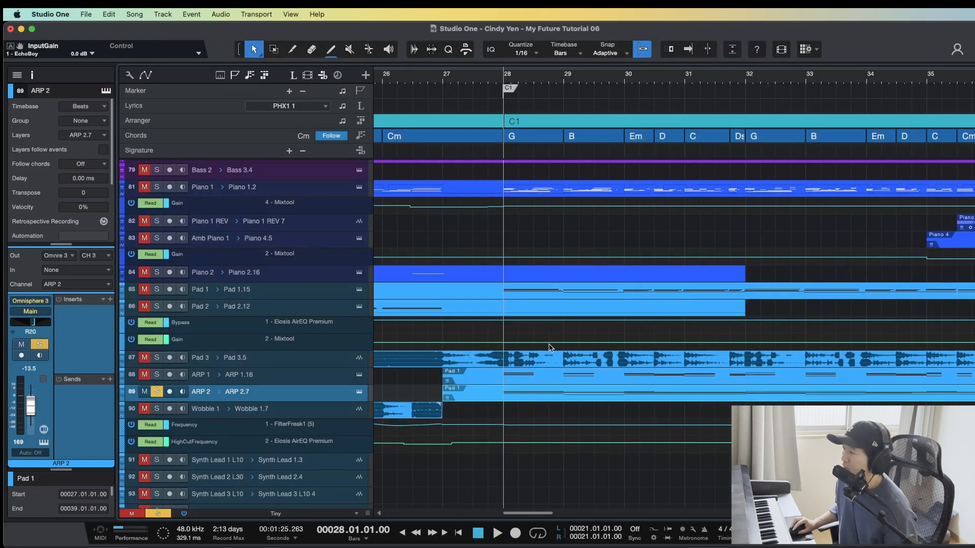
key("F2")
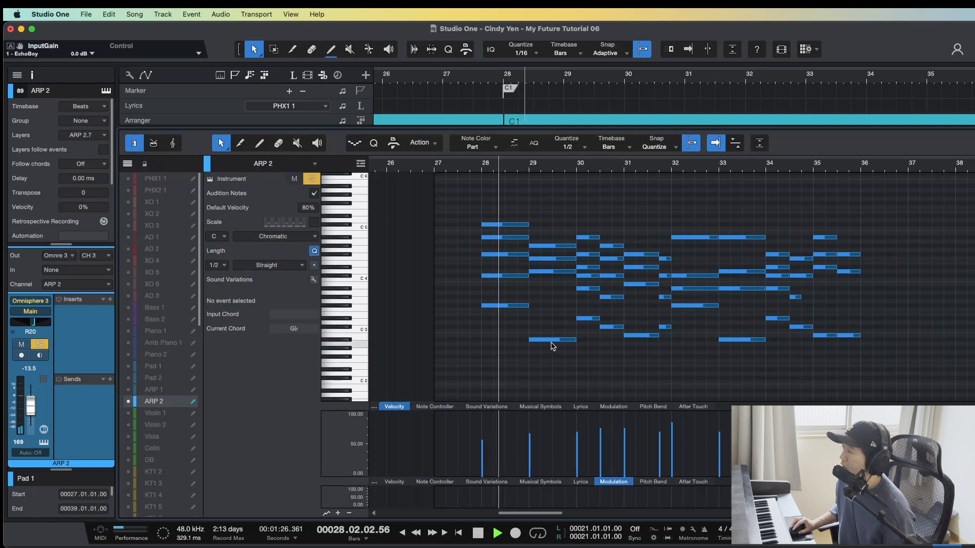
key("F2")
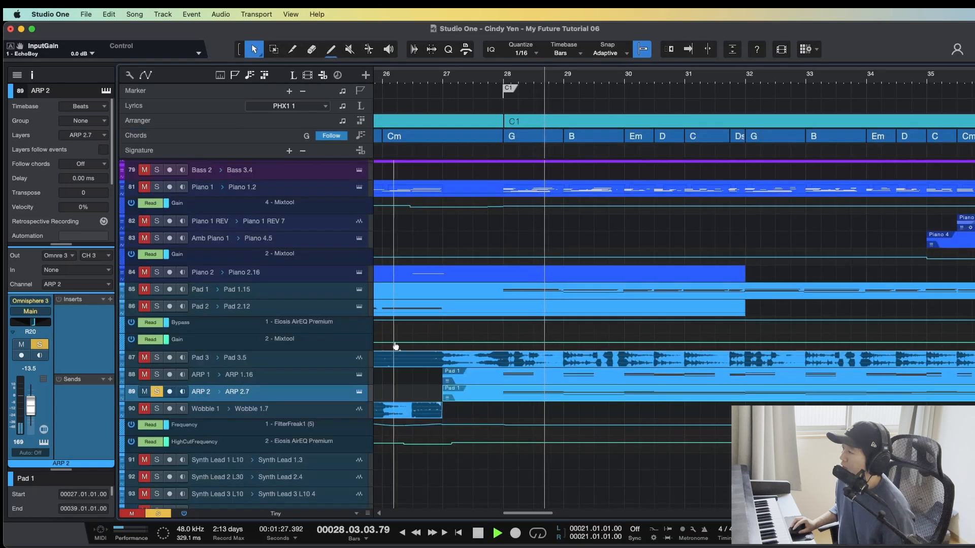
Step: Check parts 2, 1 and 3 of ARP 2's Omnisphere instrument for its Magnetic Aura patch, close it and activate the Range tool
left_click(360, 391)
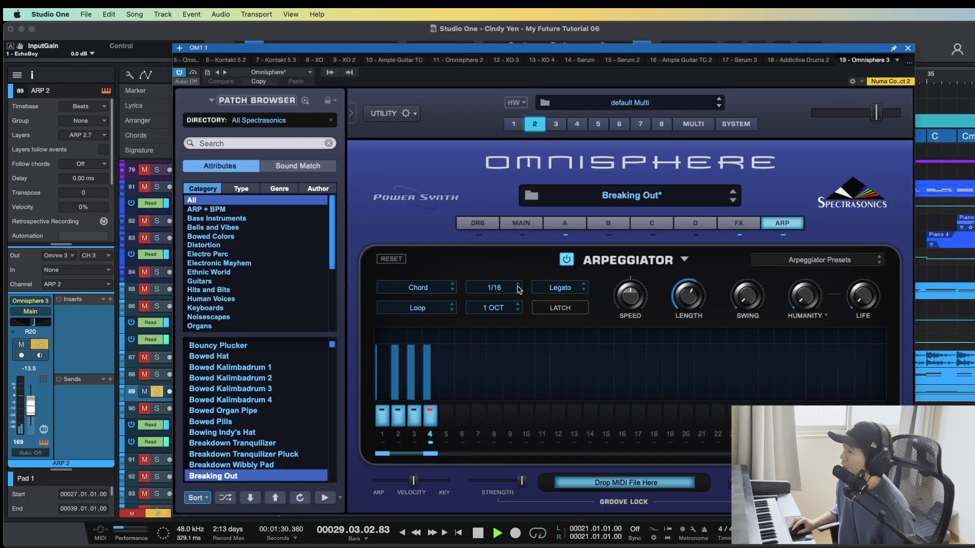
left_click(514, 124)
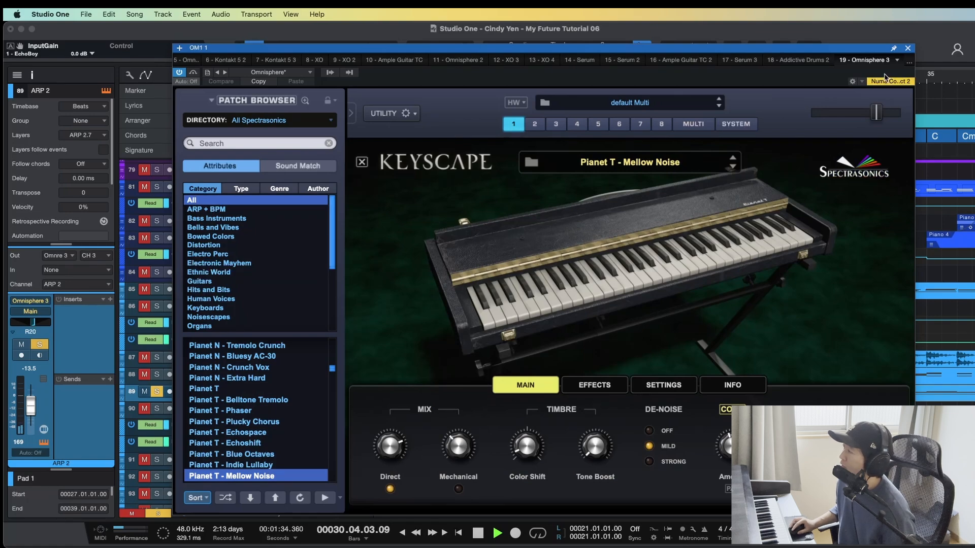
left_click(908, 48)
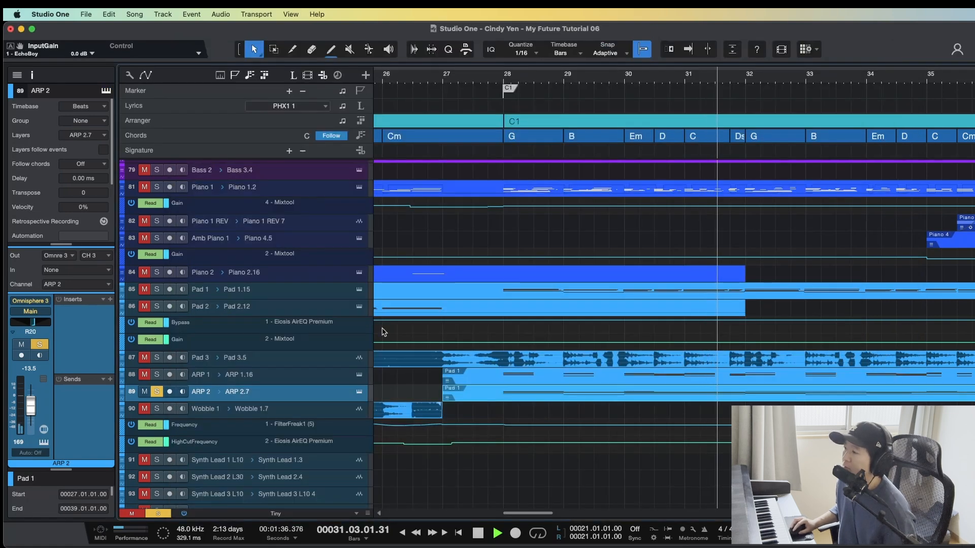
left_click(359, 393)
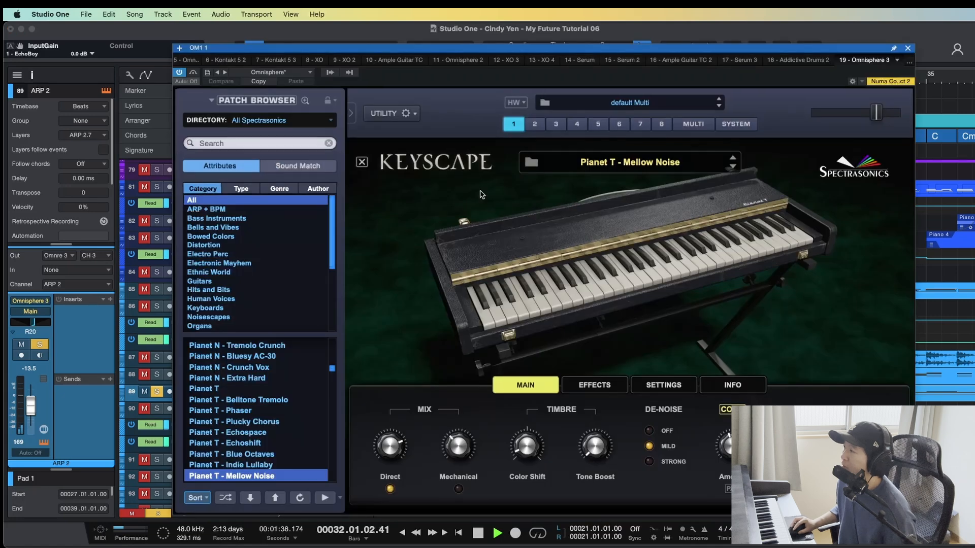
left_click(556, 125)
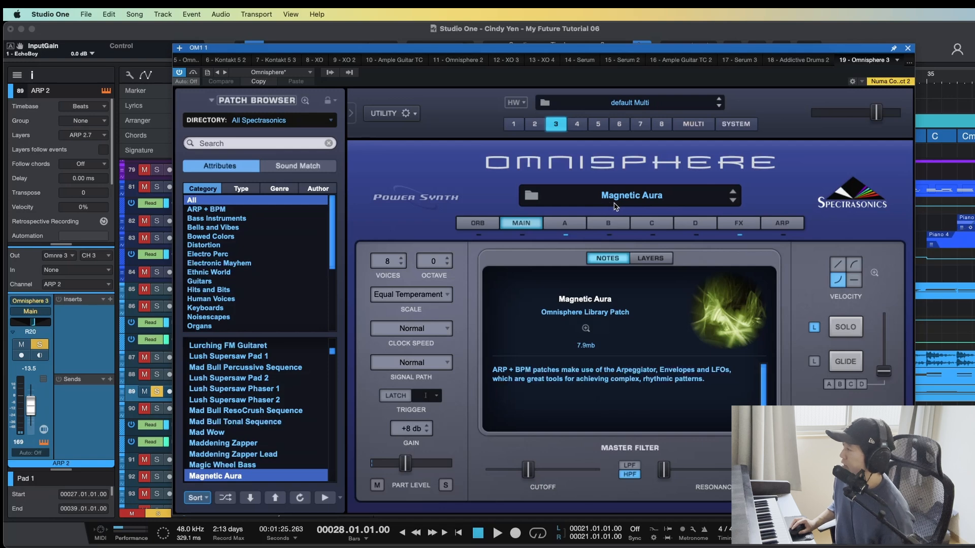
left_click(907, 49)
key("2")
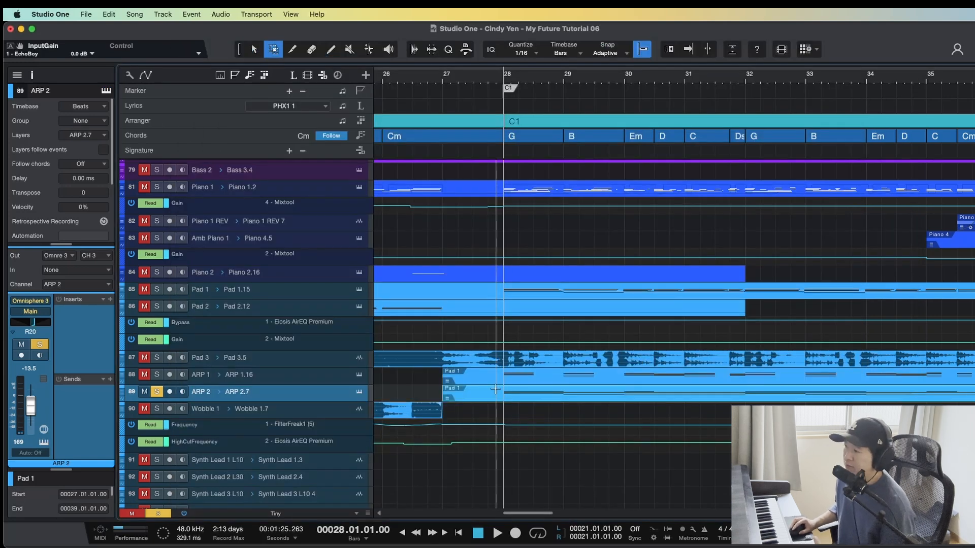
Step: Examine the arpeggiator page of ARP 2's Magnetic Aura patch, close Omnisphere and unsolo the track
scroll(494, 393, "down", 5)
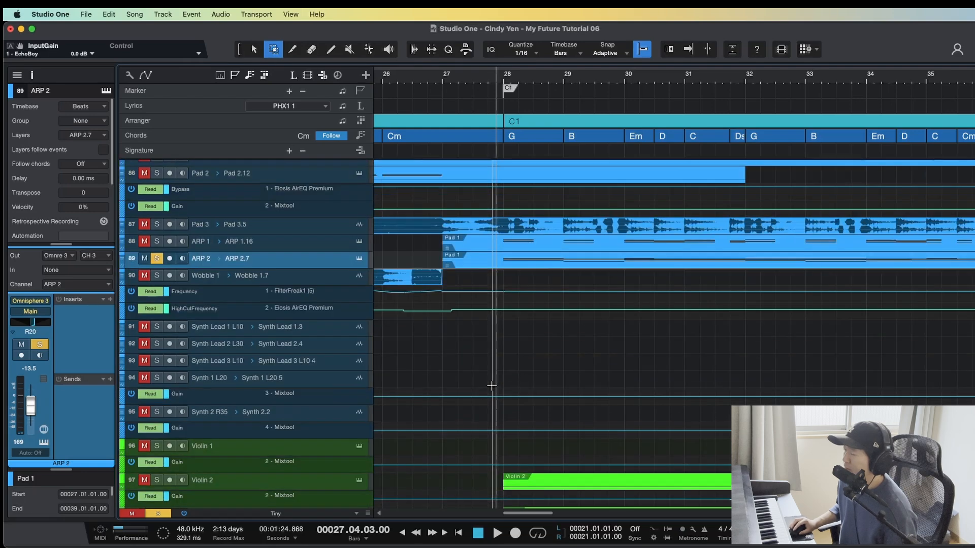
left_click(364, 260)
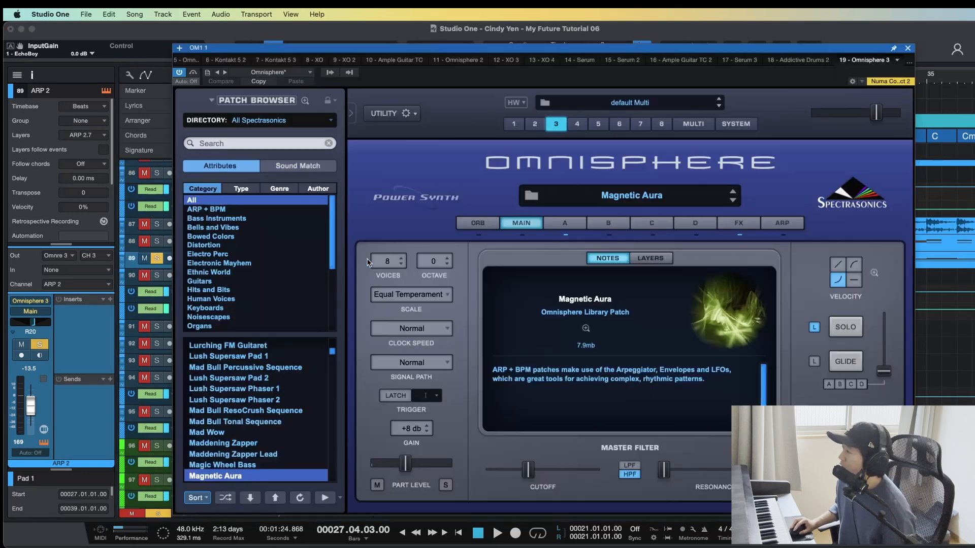
left_click(778, 224)
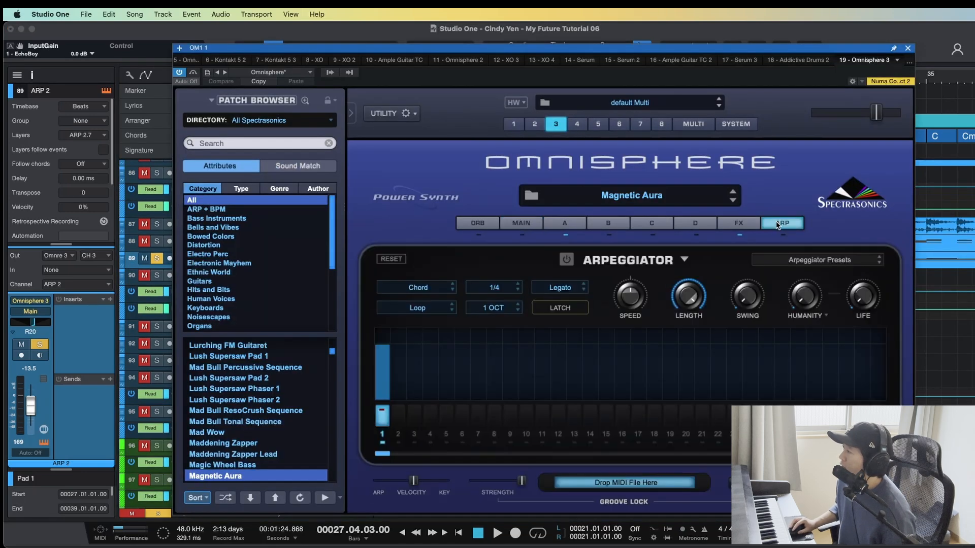
left_click(908, 49)
left_click(588, 326)
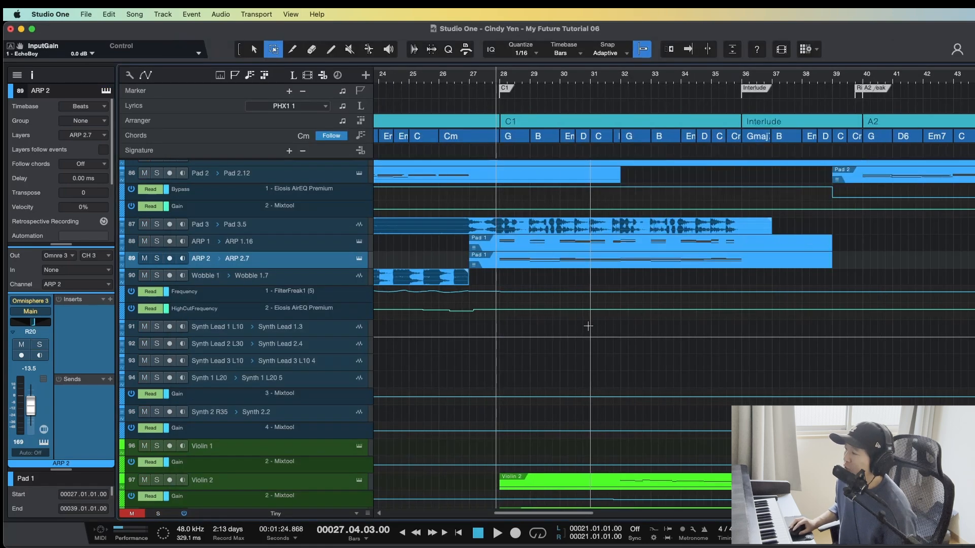
Step: Solo the string tracks from Violin 1 through DB together, start playback from C1 at bar 28 and activate the Arrow tool
scroll(587, 326, "down", 6)
left_click(504, 314)
scroll(503, 313, "down", 2)
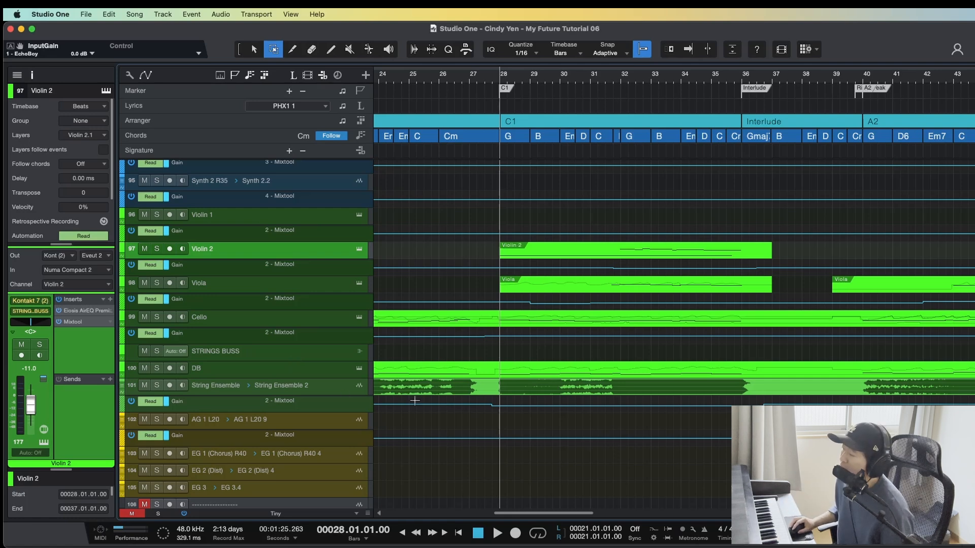
left_click(321, 370)
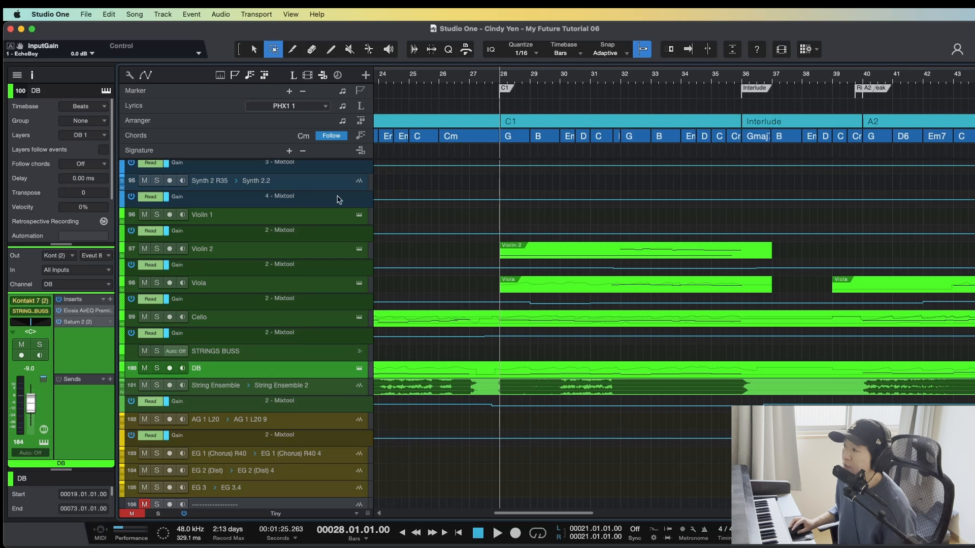
left_click(323, 220, "shift")
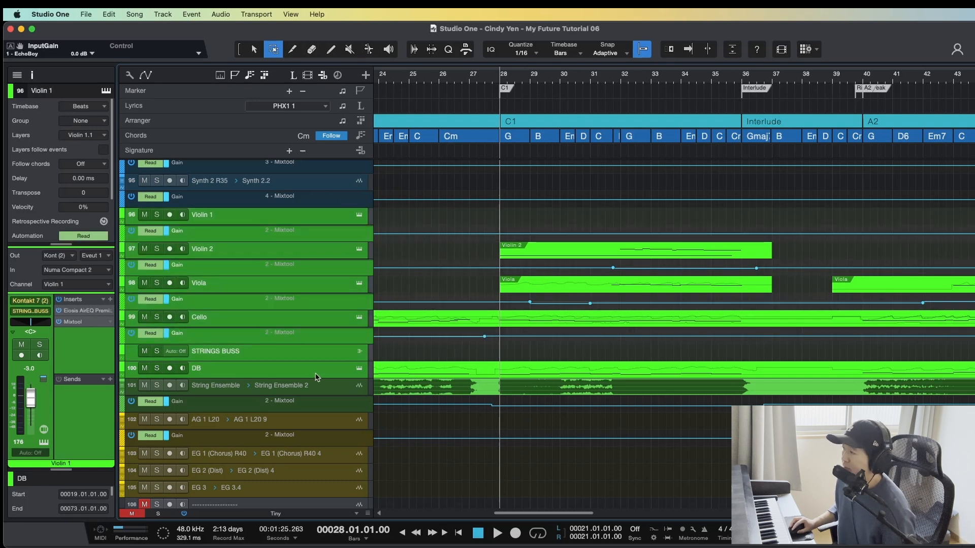
key("s")
key("space")
key("1")
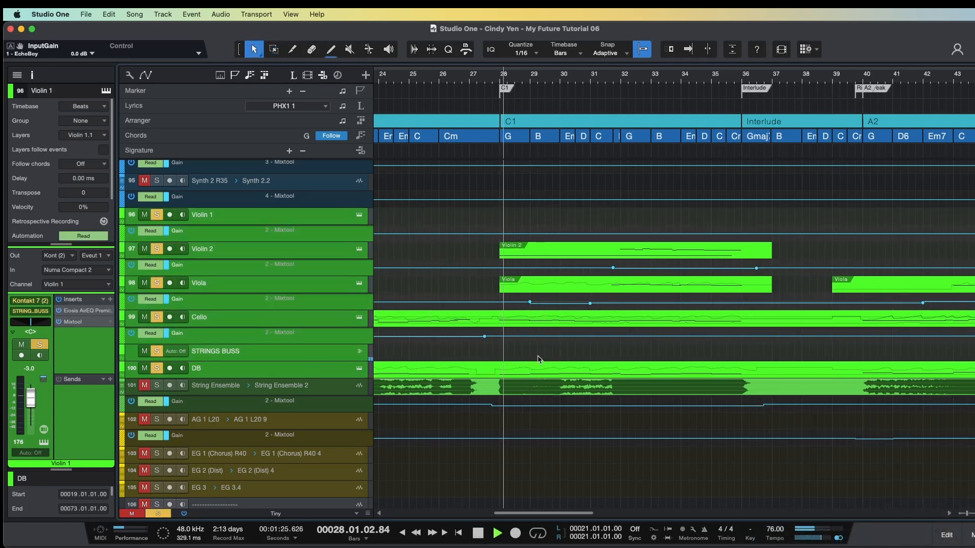
Step: View the Violin 2 notes together with Viola, Cello and DB in the note editor, following playback through bars 32 to 36
double_click(567, 248)
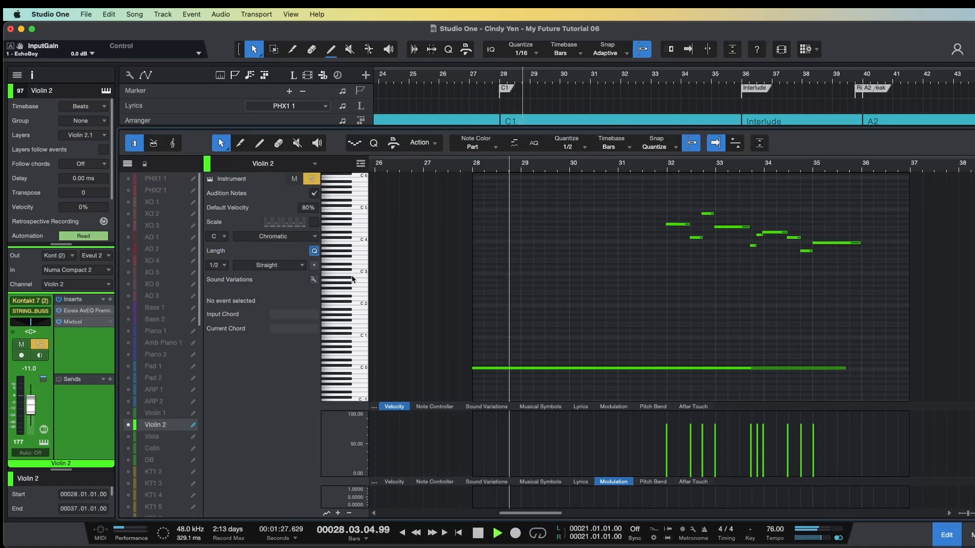
left_click_drag(128, 437, 130, 462)
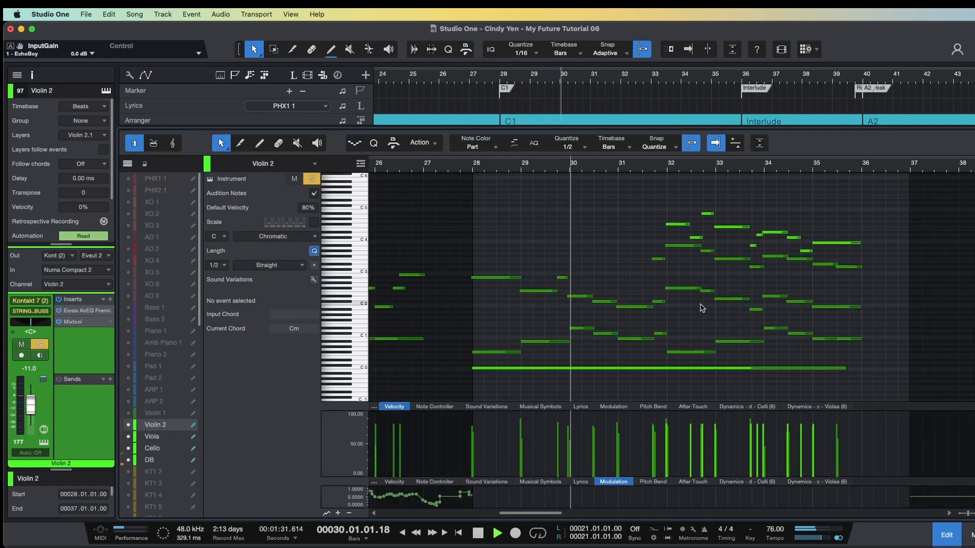
key("f")
left_click_drag(767, 166, 716, 183)
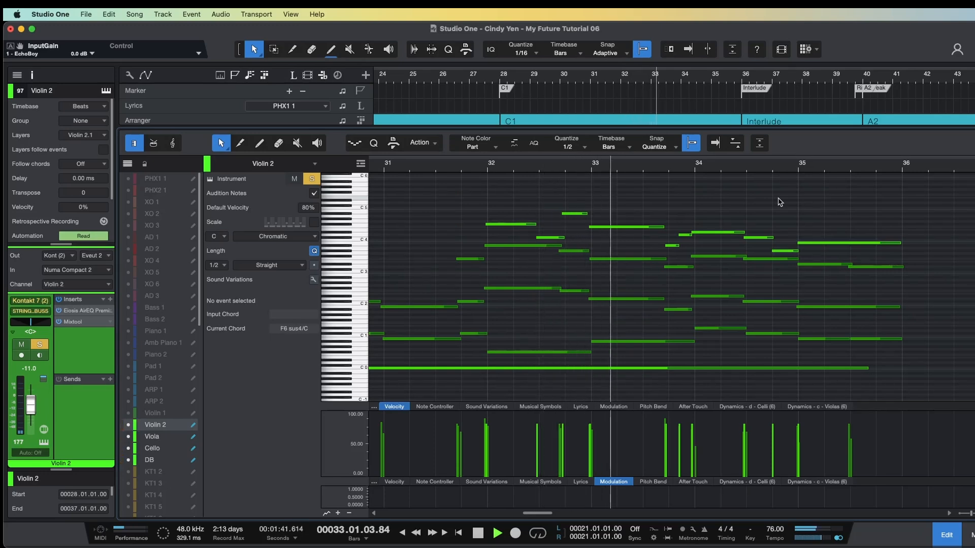
left_click_drag(772, 167, 740, 178)
key("w")
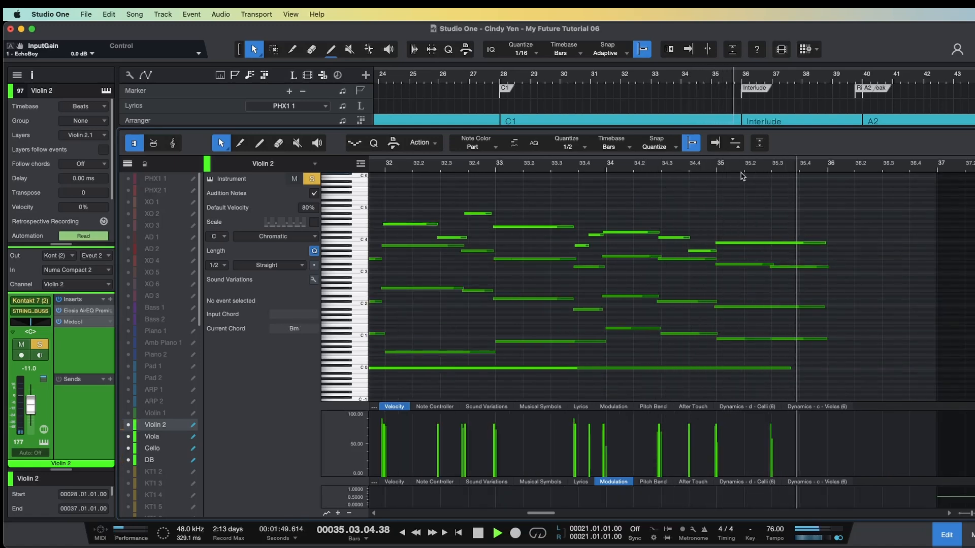
Step: Close the note editor, stop playback, unsolo the strings and show the whole arrangement from A1 to the end
key("F2")
key("space")
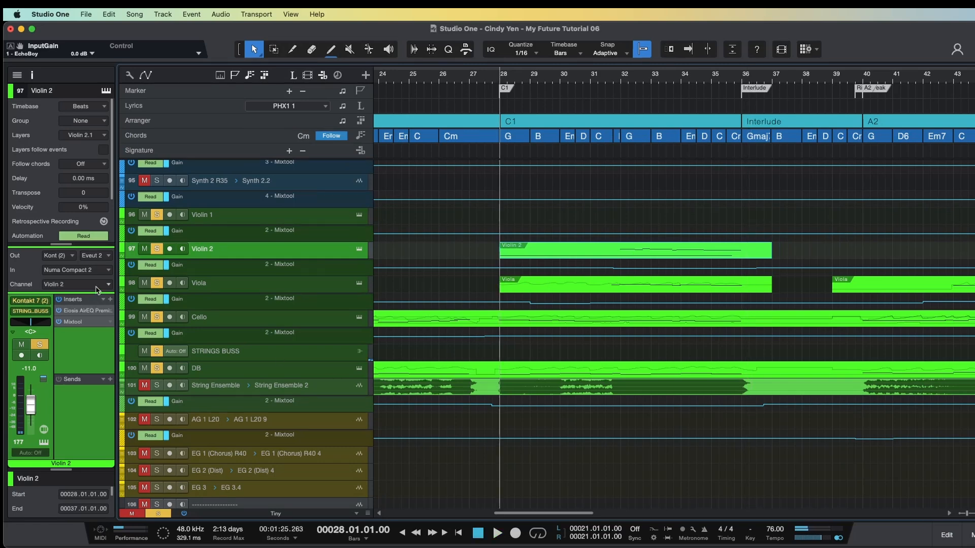
key("w")
key("w")
key("w")
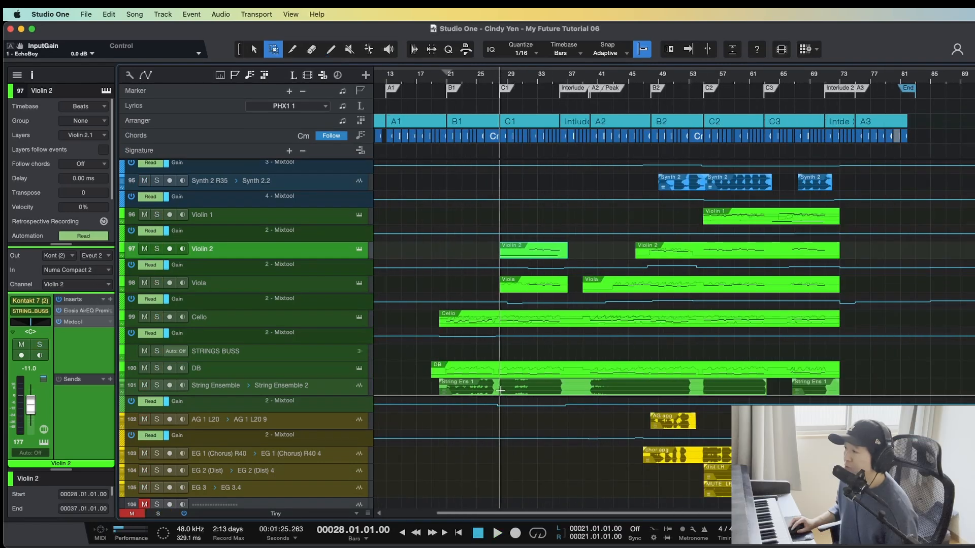
Step: Solo the String Ensemble track at the start of C1 and play its part from bar 28
key("2")
left_click(500, 389)
key("s")
key("e")
key("e")
key("e")
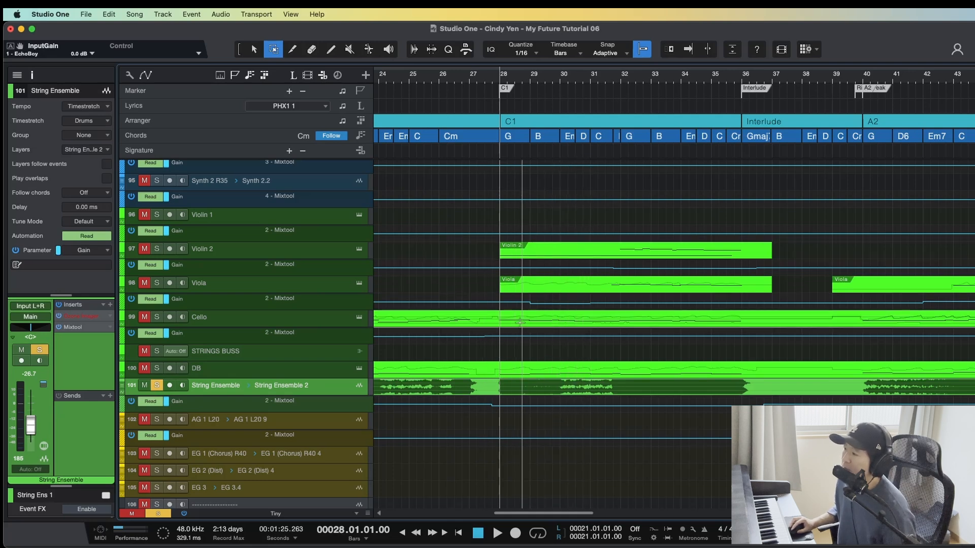
key("space")
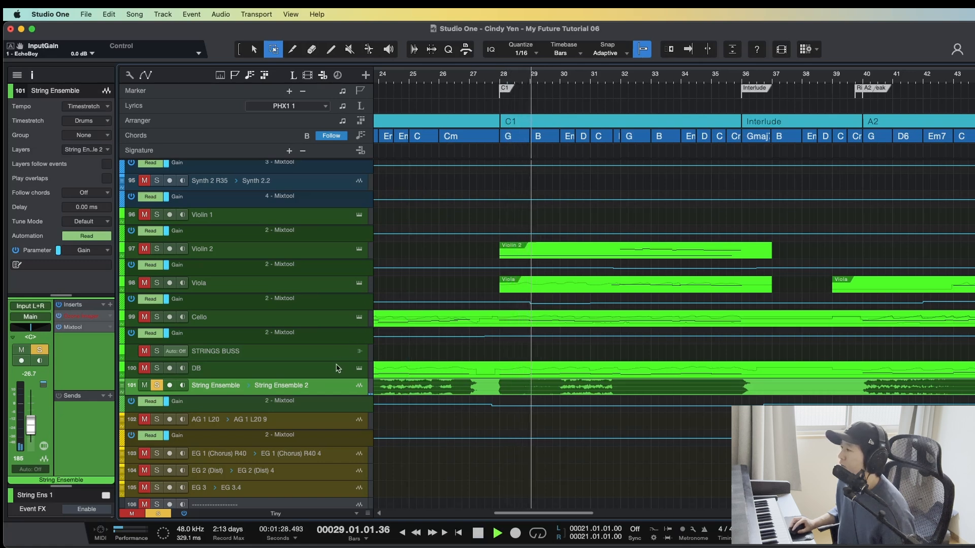
Step: Solo Violin 1 through DB together with the String Ensemble, listen through the second half of C1 and stop playback
left_click(615, 250)
key("space")
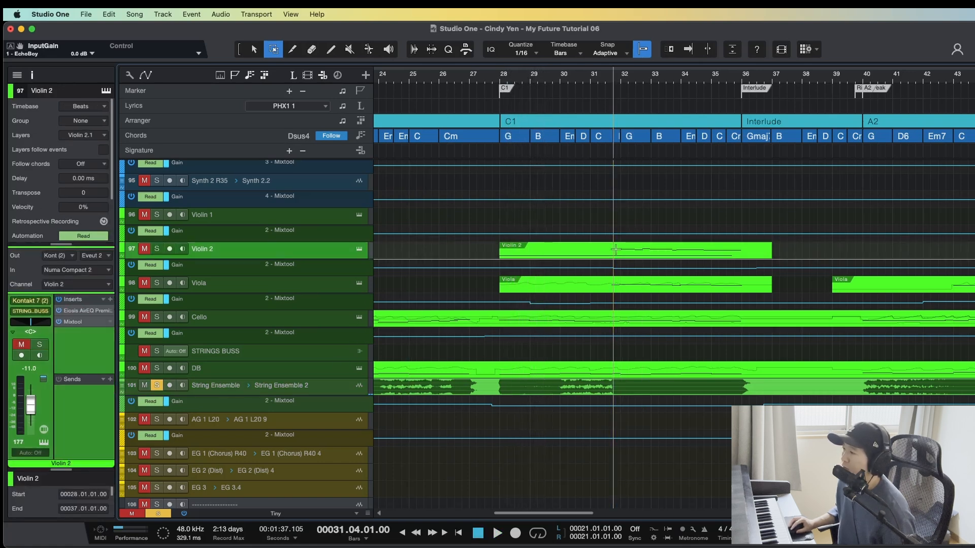
left_click(315, 370)
left_click(306, 217, "shift")
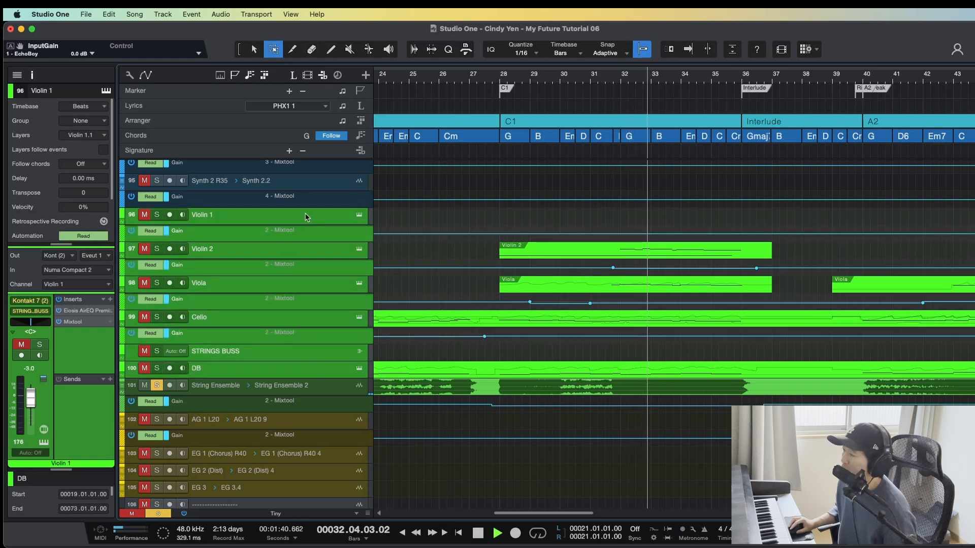
key("m")
key("s")
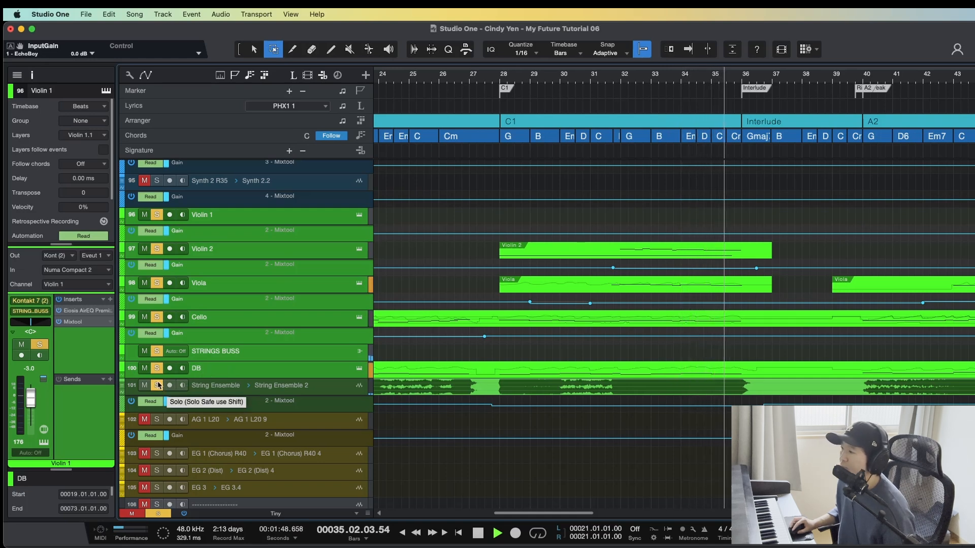
key("space")
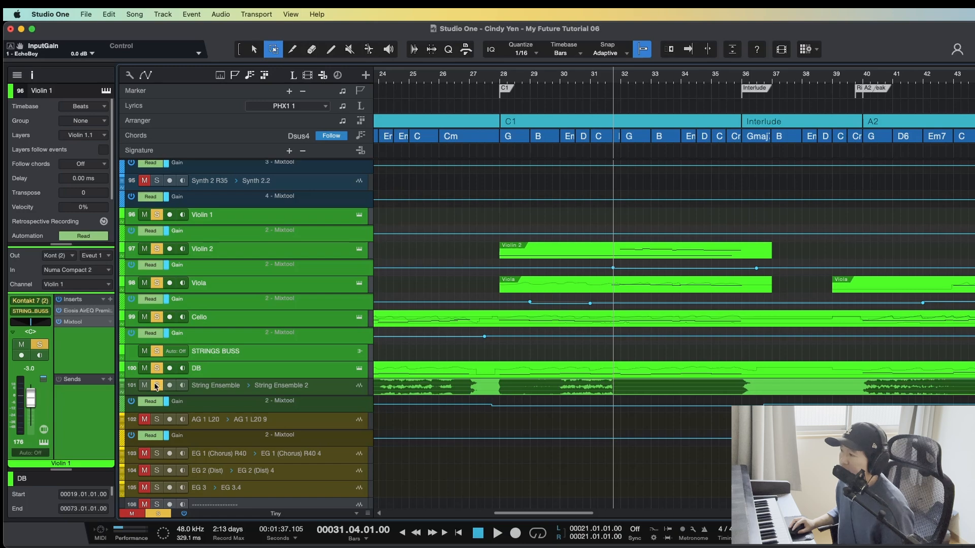
Step: Unsolo all the string tracks, save the song and return the playback position to C1 at bar 28
left_click(156, 388, "super")
key("super+s")
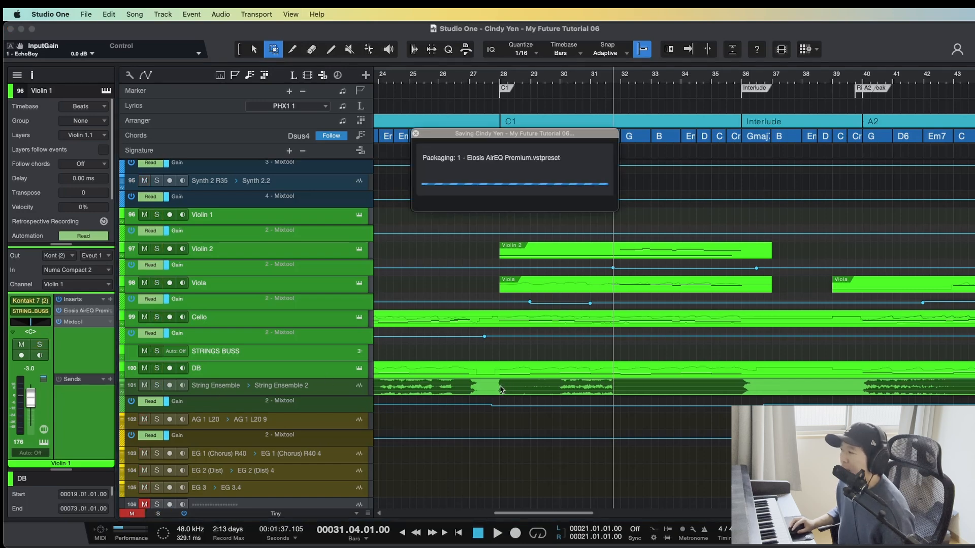
left_click(499, 387)
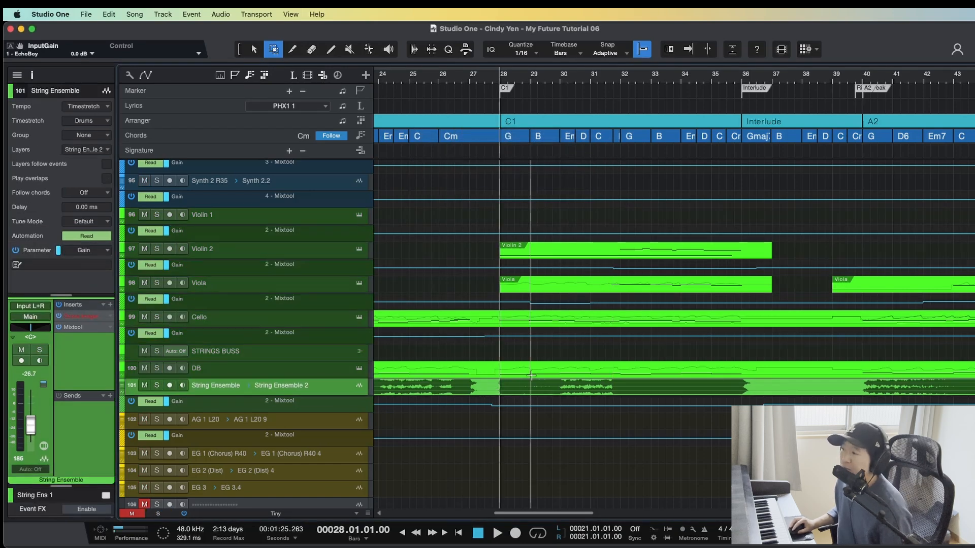
Step: Solo the drum tracks from Kick 1 through Perc 1 together and save the song
scroll(538, 372, "up", 8)
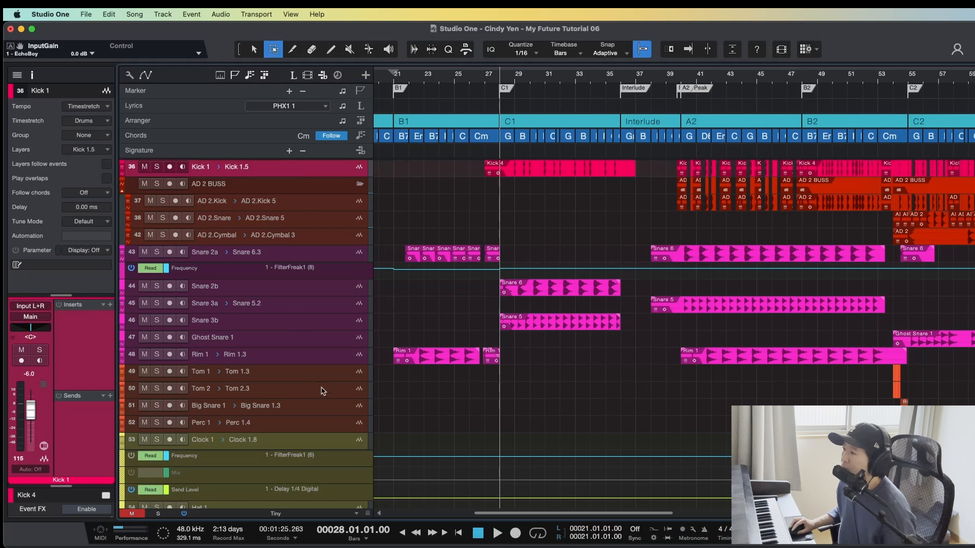
left_click(327, 422, "shift")
key("s")
key("super+s")
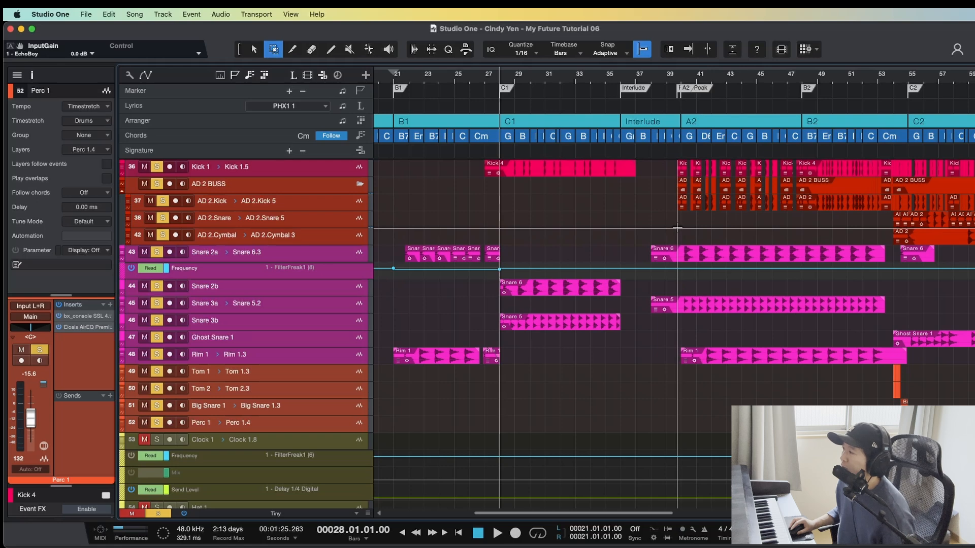
Step: Listen to the soloed drum tracks from the start of C1 at closer range, then stop playback
key("e")
key("e")
key("e")
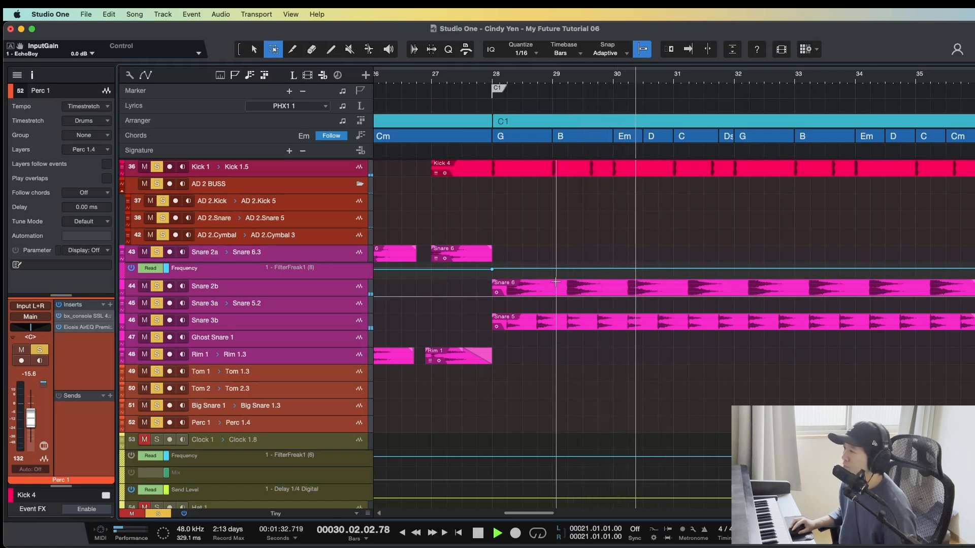
key("space")
Step: Solo only Snare 2b and Snare 3b, play them together from the start of C1 and stop playback
left_click(312, 292)
key("w")
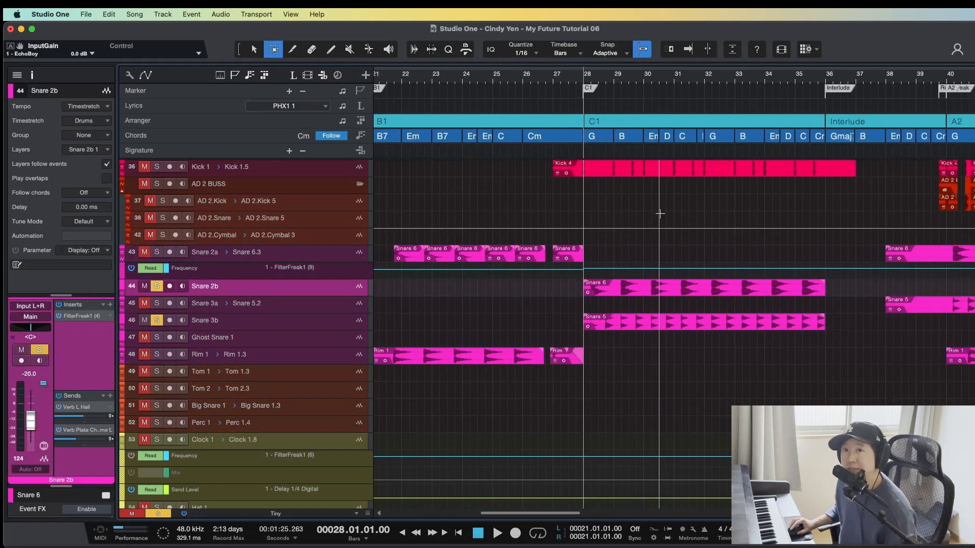
key("space")
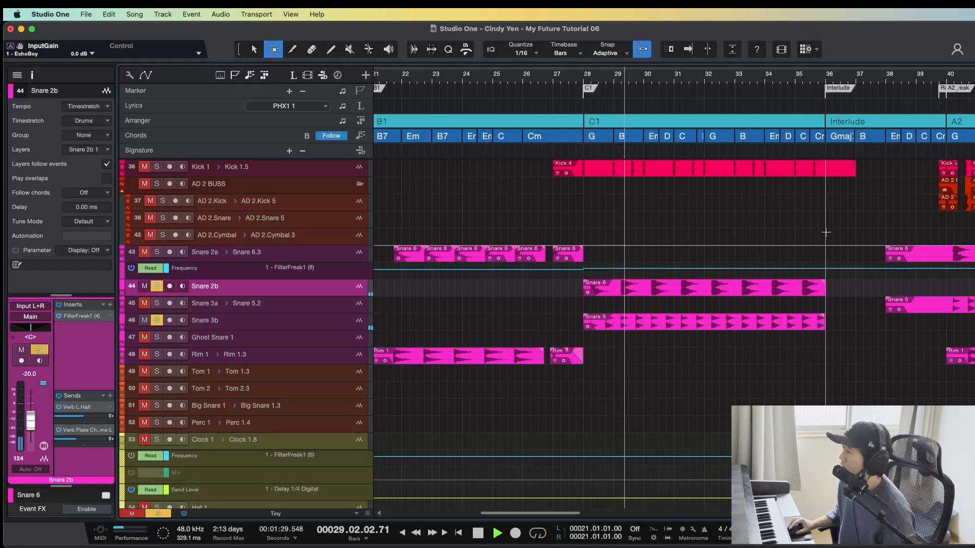
key("e")
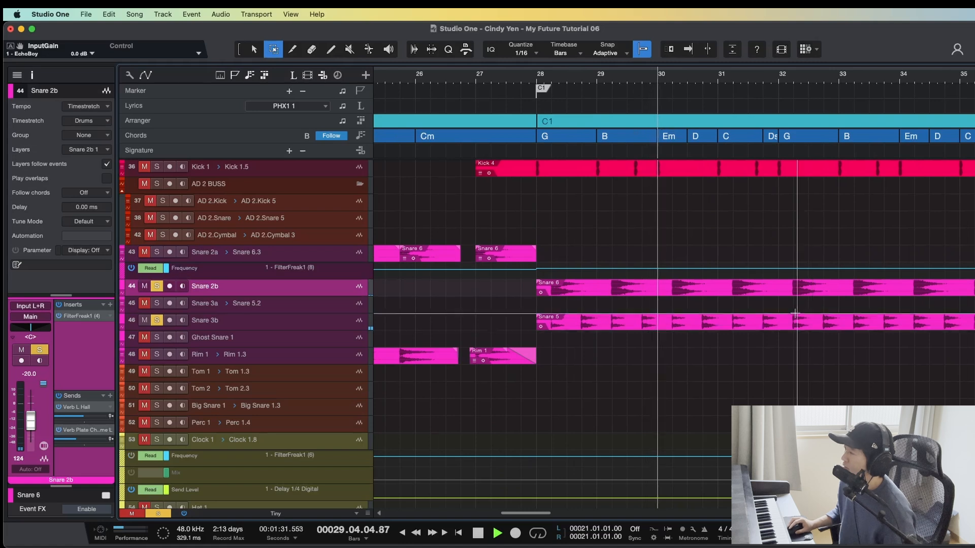
key("space")
Step: Solo Snare 2b alone and listen to its first hit in bar 28, then stop playback
left_click(157, 287)
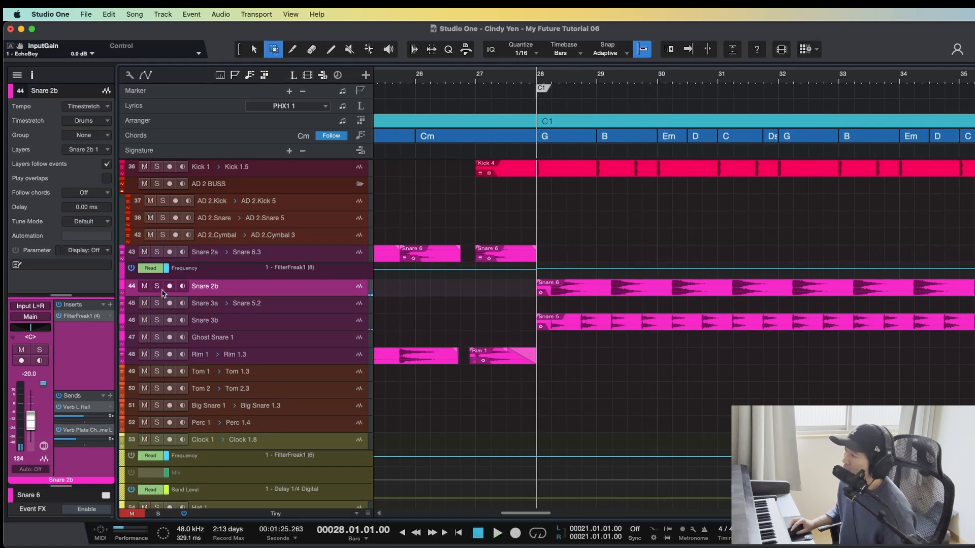
key("e")
key("e")
key("e")
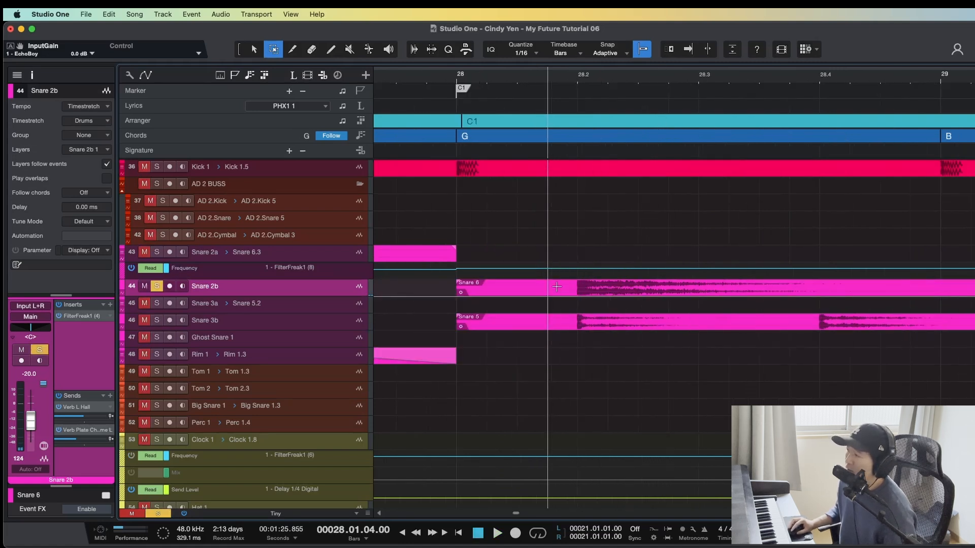
key("w")
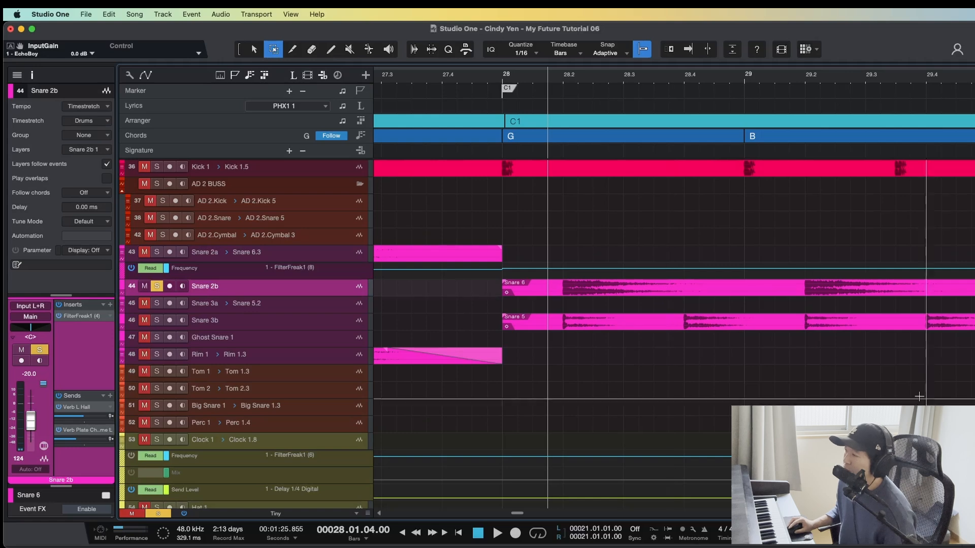
key("space")
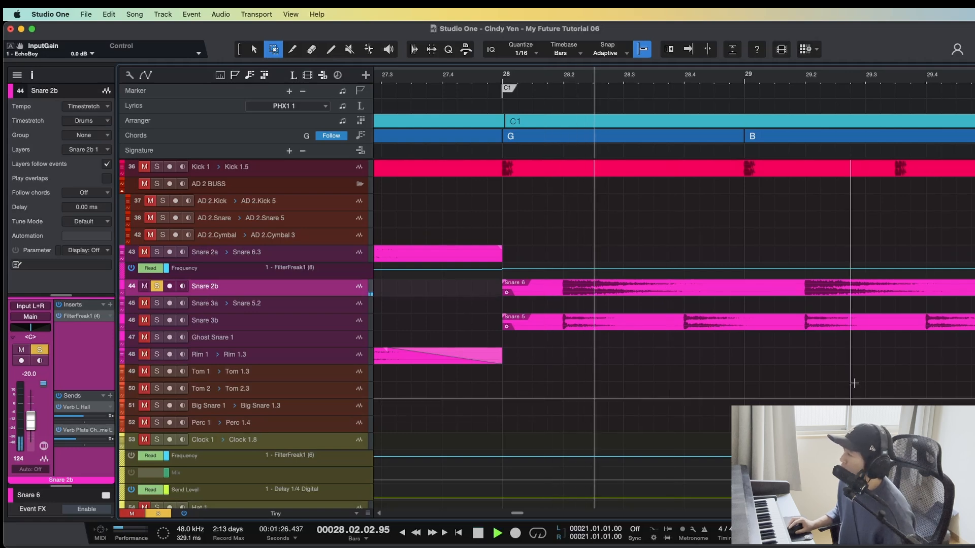
key("space")
Step: Switch the solo from Snare 2b to Snare 3b, listen to its hits from bar 28 and unsolo it
key("s")
left_click(300, 325)
key("s")
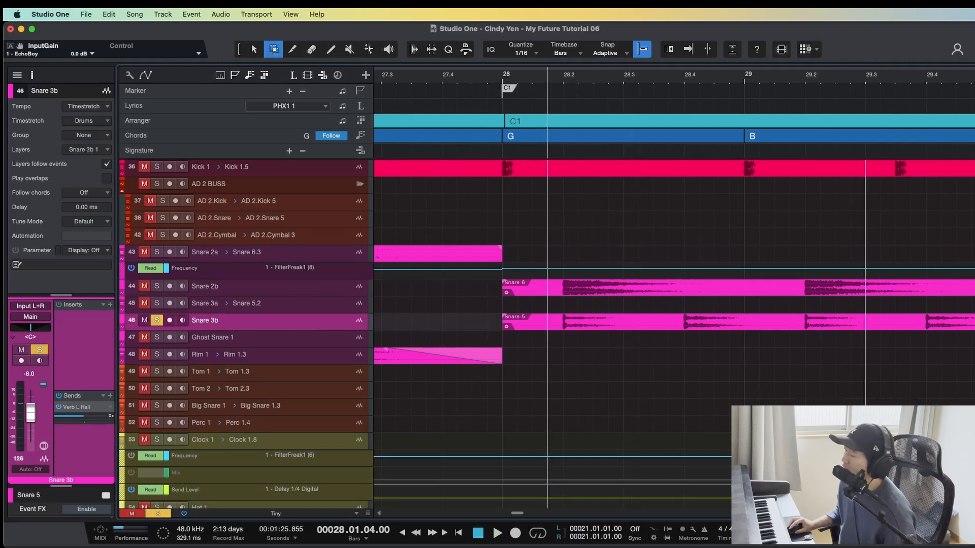
key("space")
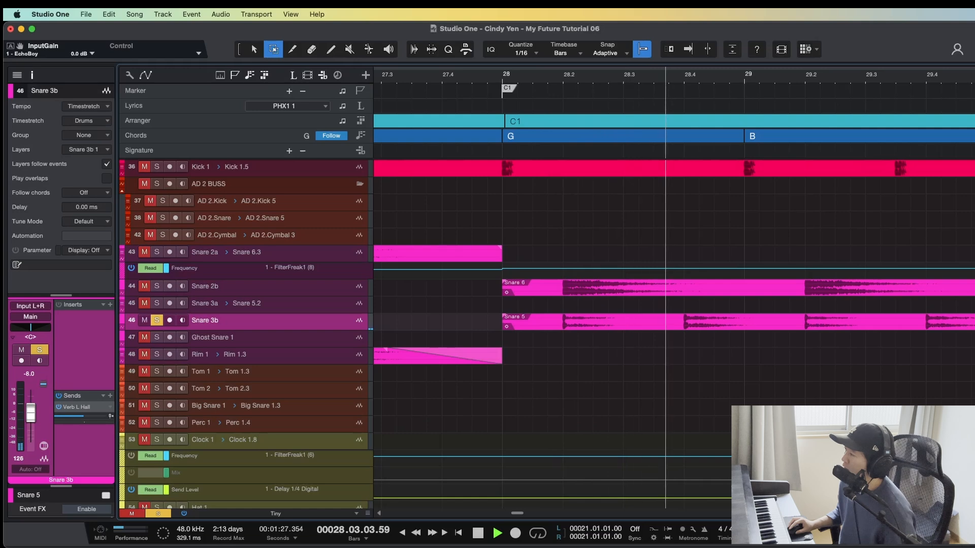
key("w")
key("w")
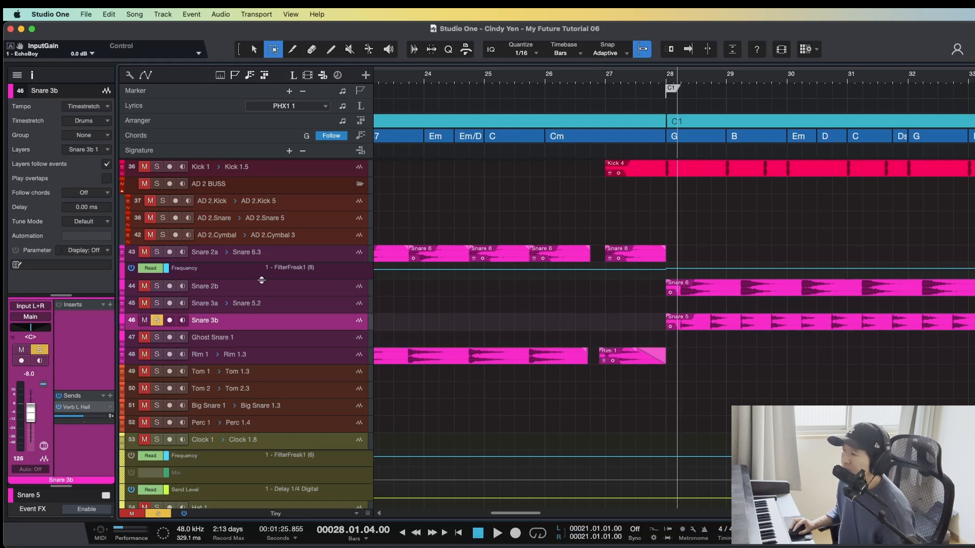
key("s")
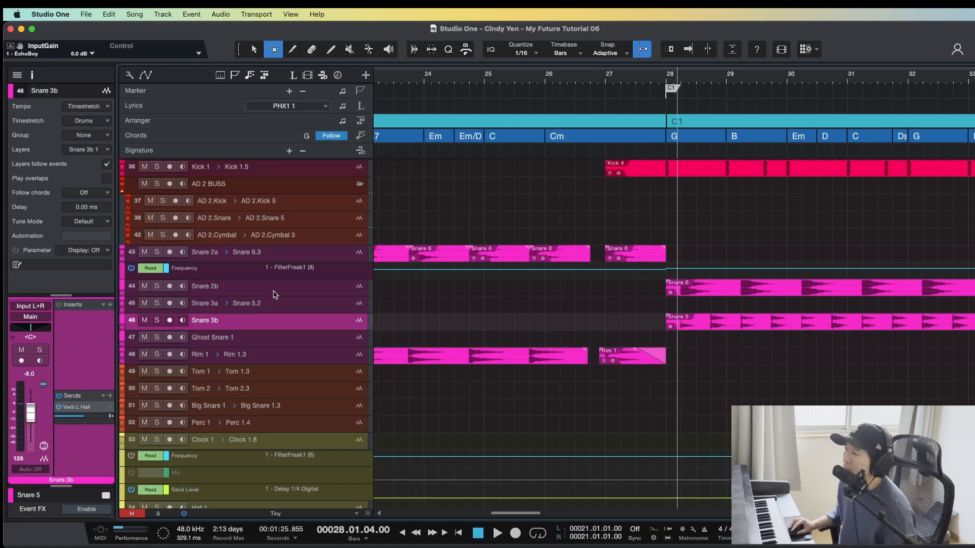
Step: Play the soloed tracks from Kick 1 through Rim 1 from the start of C1, stop and unsolo them
left_click(665, 286)
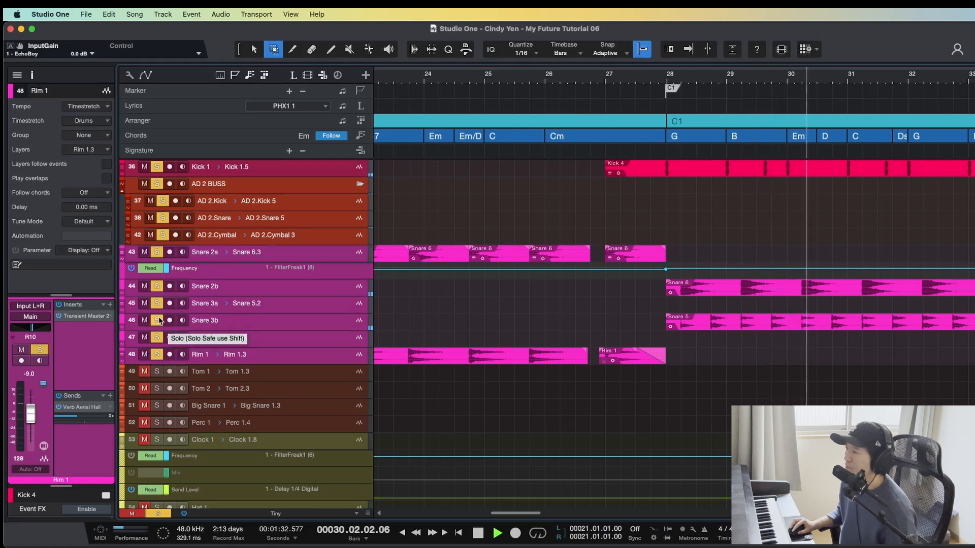
key("space")
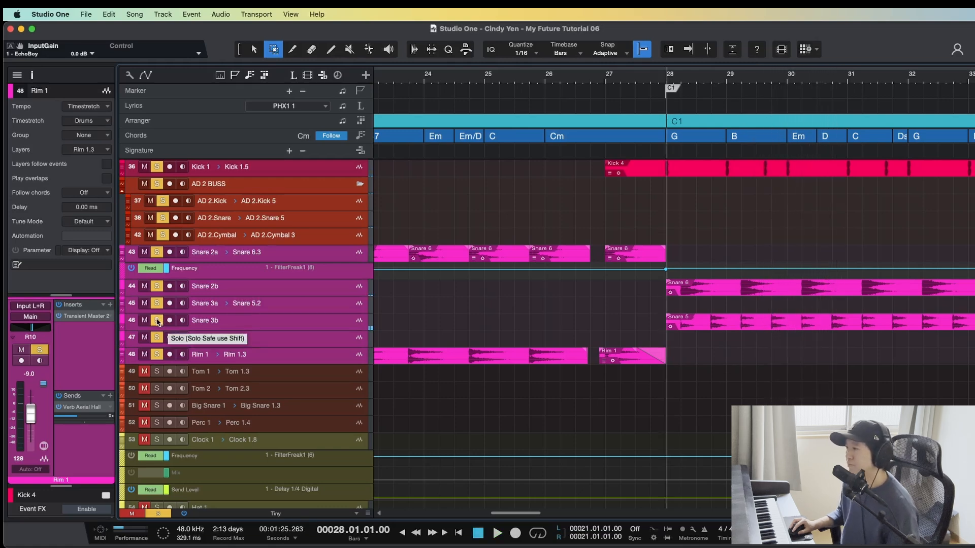
left_click(159, 321, "super")
Step: Move the playback position to the start of A2 at bar 40, show the sections through C3 and save the song
key("w")
key("w")
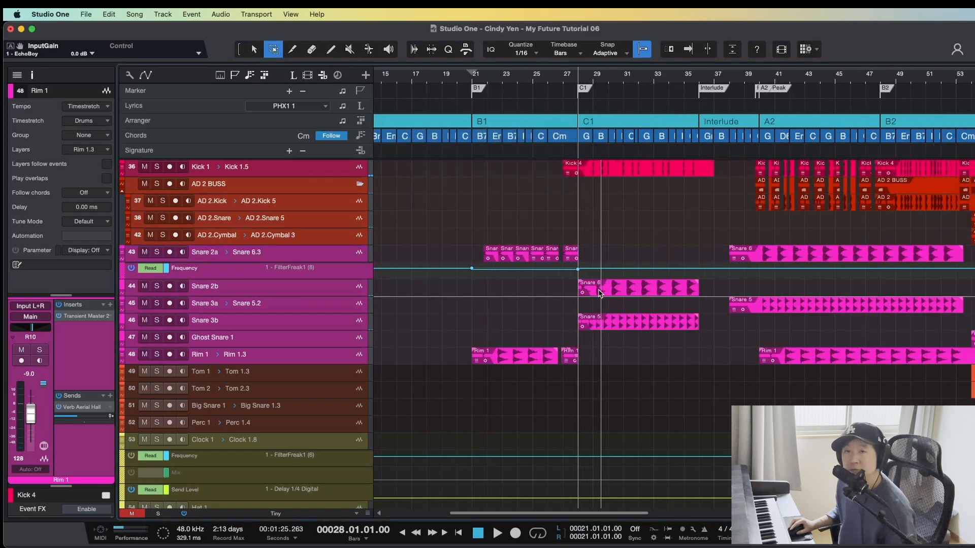
scroll(649, 80, "right", 5)
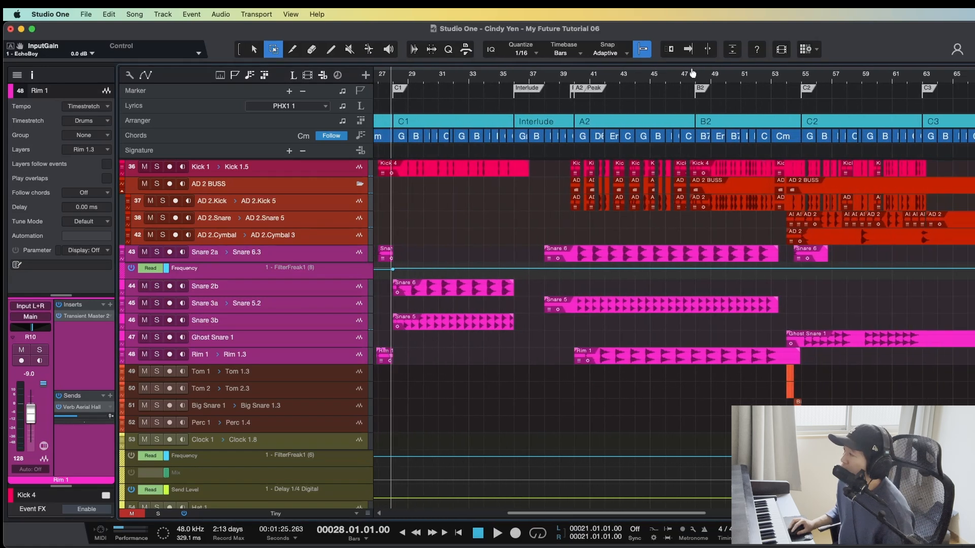
key("w")
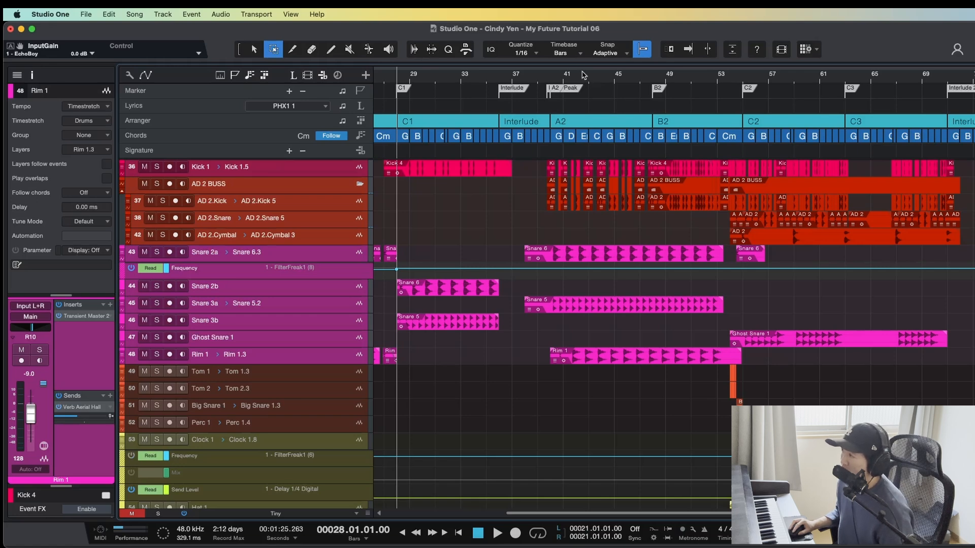
left_click_drag(555, 78, 568, 96)
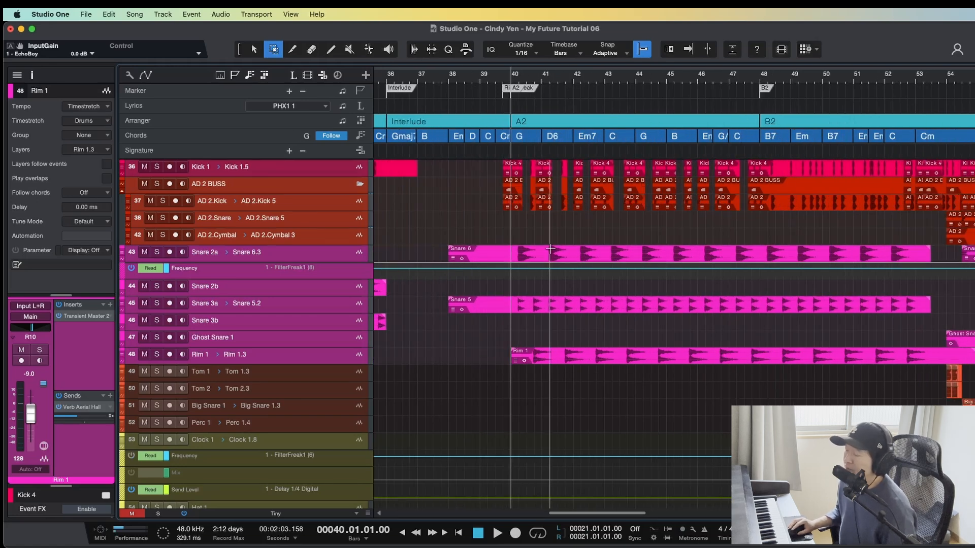
key("w")
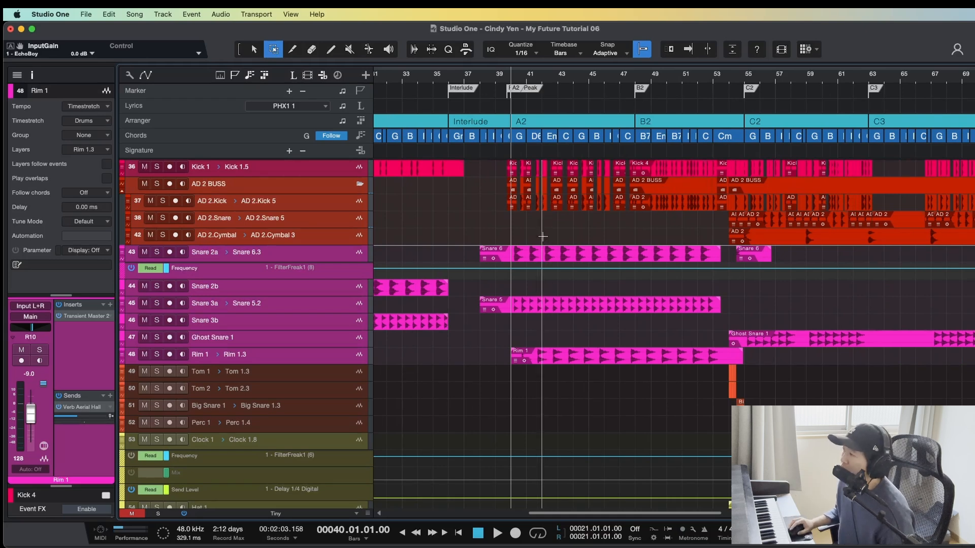
key("super+s")
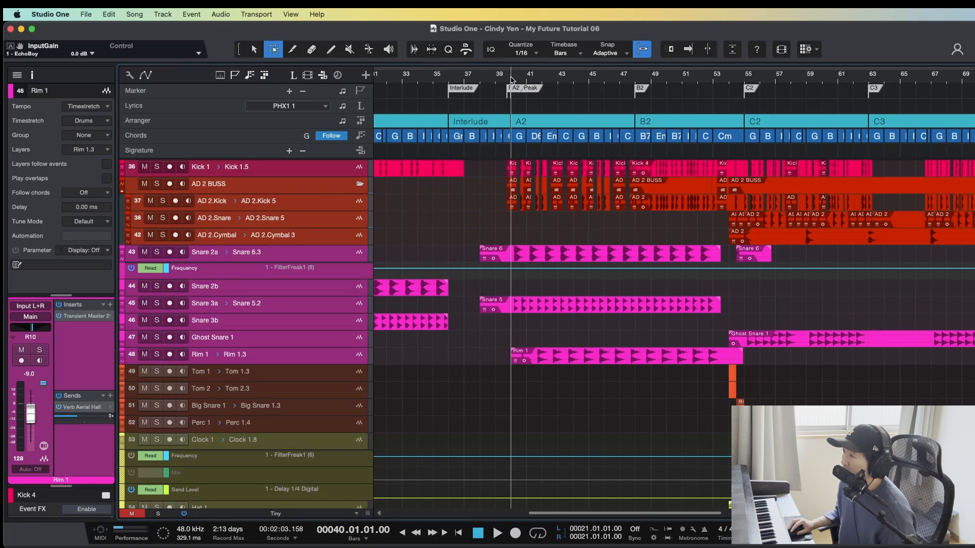
Step: Play the full mix from A2 and view the tracks from the drums down to the strings with reduced track heights
key("space")
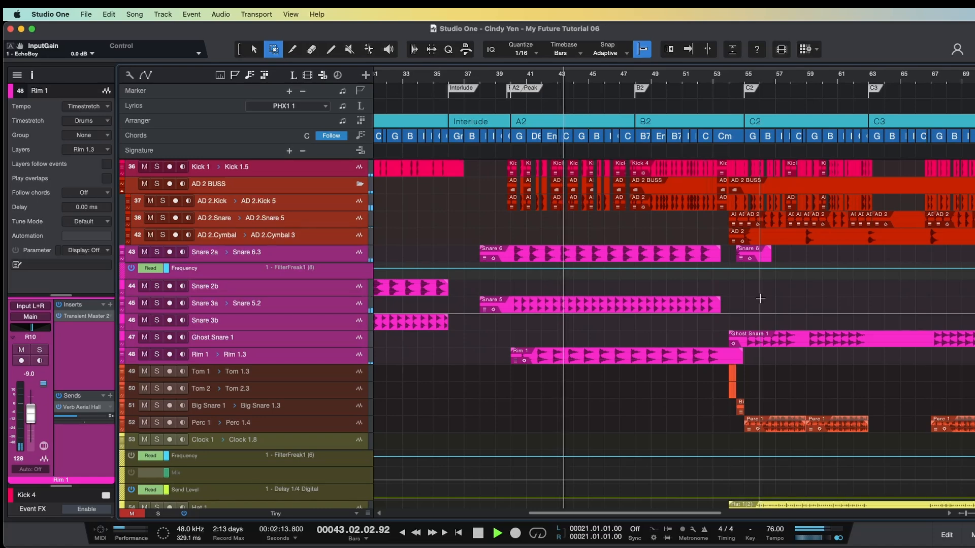
scroll(757, 296, "down", 10)
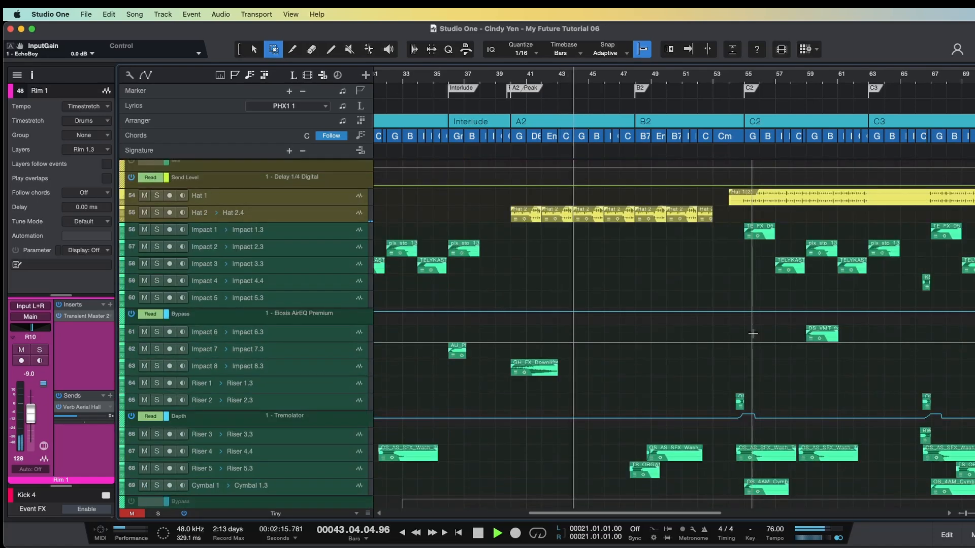
key("shift+w")
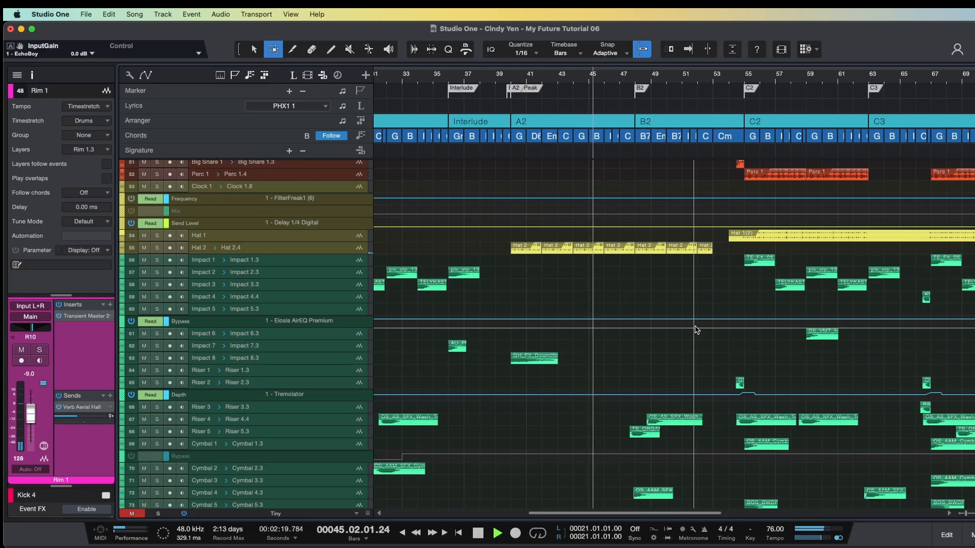
scroll(695, 329, "down", 4)
scroll(695, 325, "down", 10)
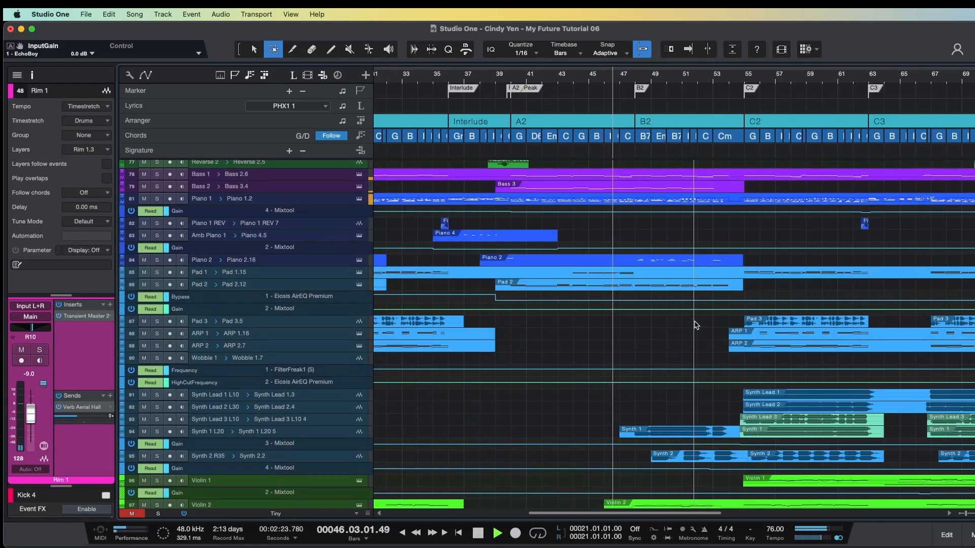
scroll(696, 325, "down", 2)
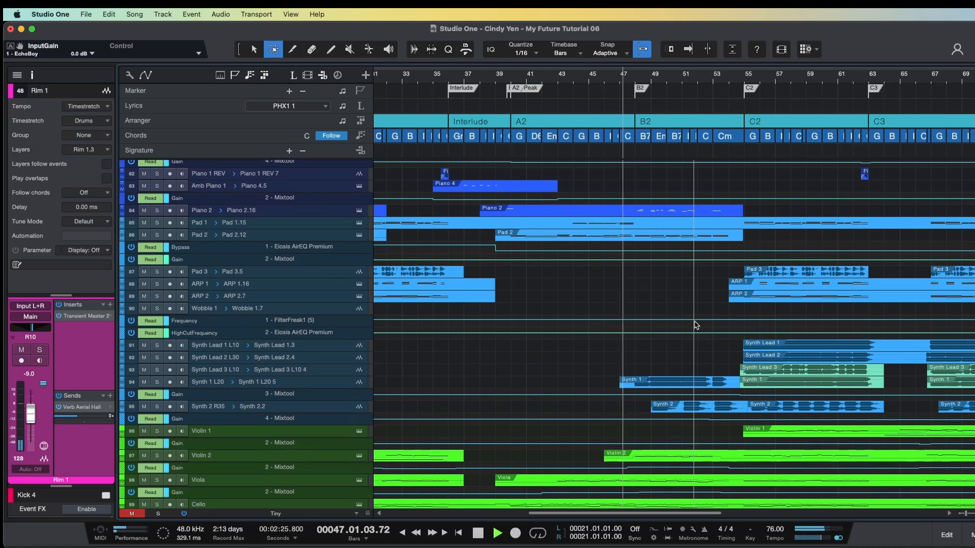
Step: Listen to the full mix through the end of B2, stop playback and look over the tracks from the impacts down to the synths
scroll(695, 325, "down", 2)
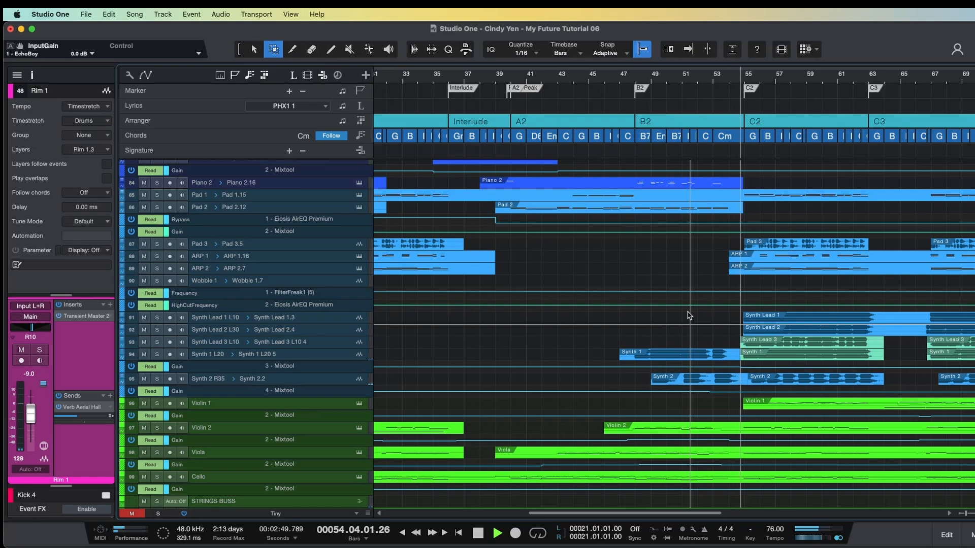
key("space")
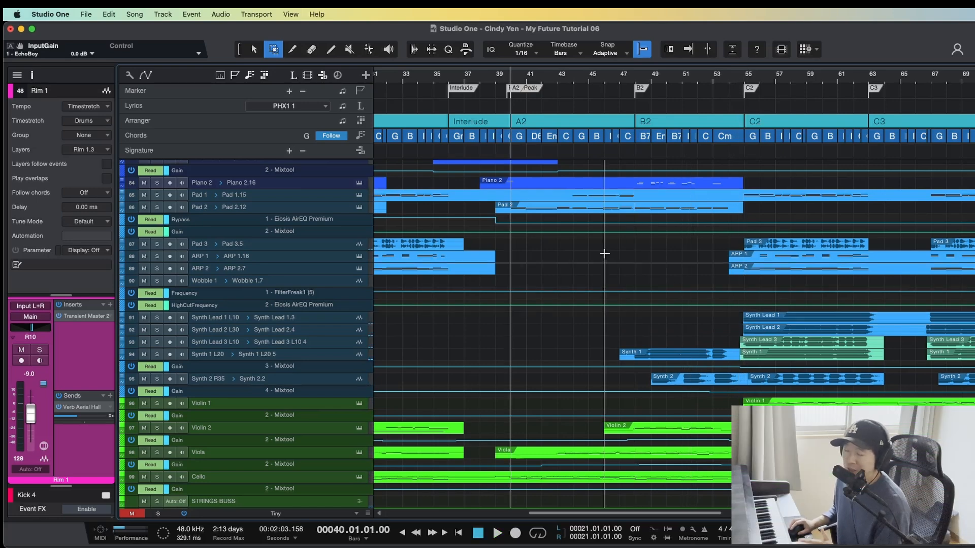
scroll(607, 253, "up", 10)
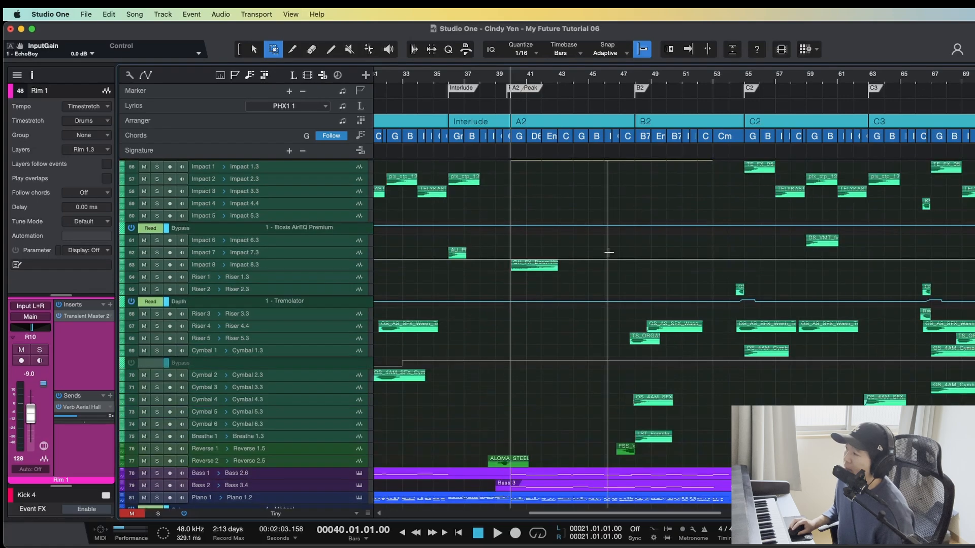
scroll(609, 252, "down", 6)
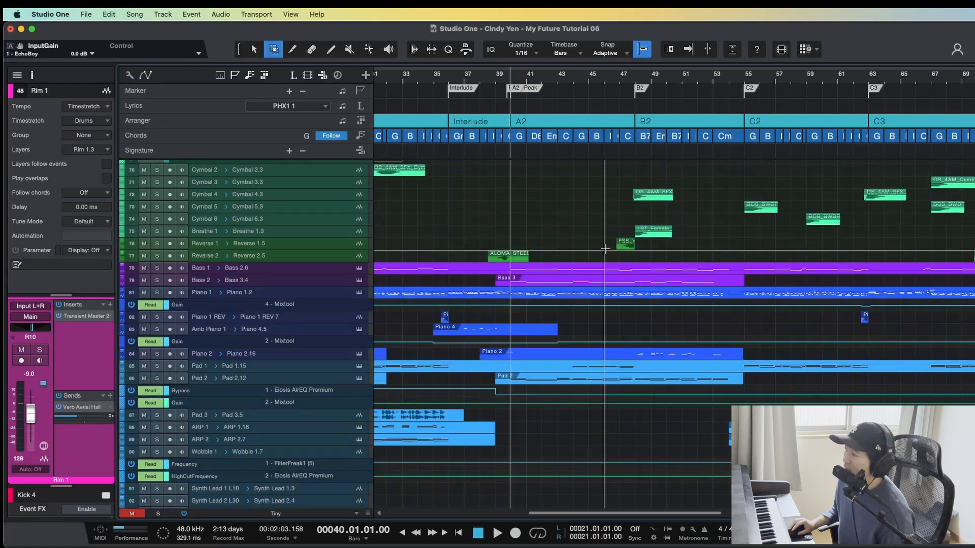
Step: Solo Bass 2, view its Omnisphere patch with the arpeggiator page and close the instrument window
left_click(513, 279)
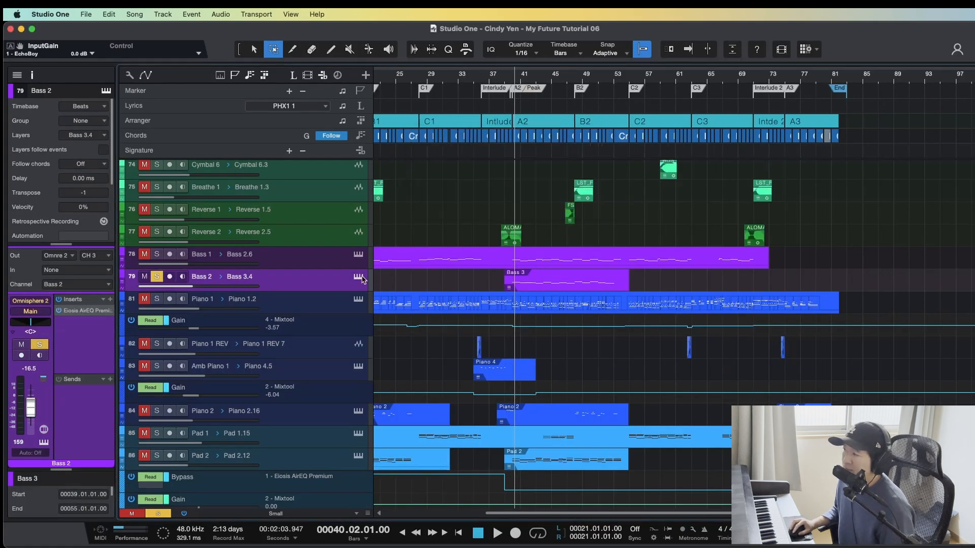
left_click(361, 277)
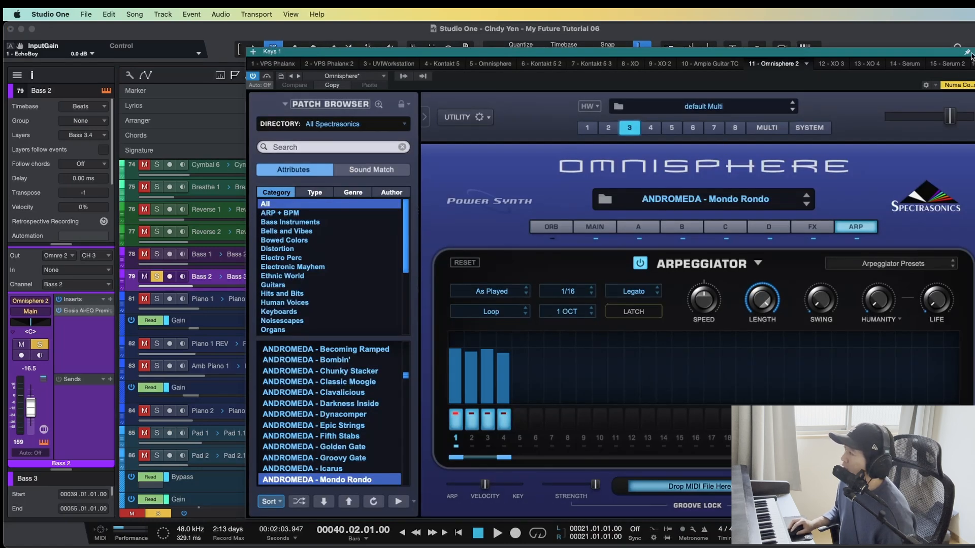
key("super+w")
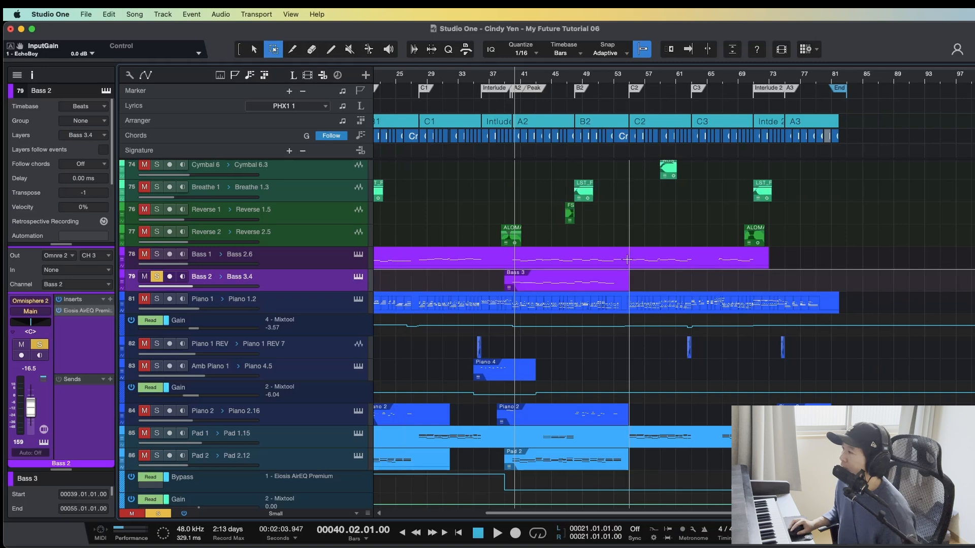
Step: Zoom in on A2 and play the soloed Bass 2 from bar 40, checking its Omnisphere arpeggiator during playback
key("space")
key("e")
key("e")
key("space")
key("space")
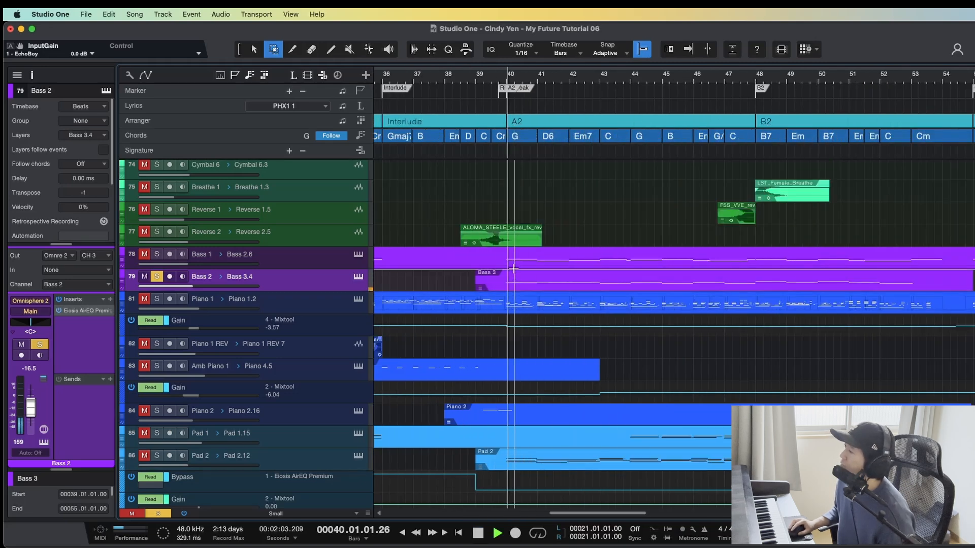
left_click(358, 277)
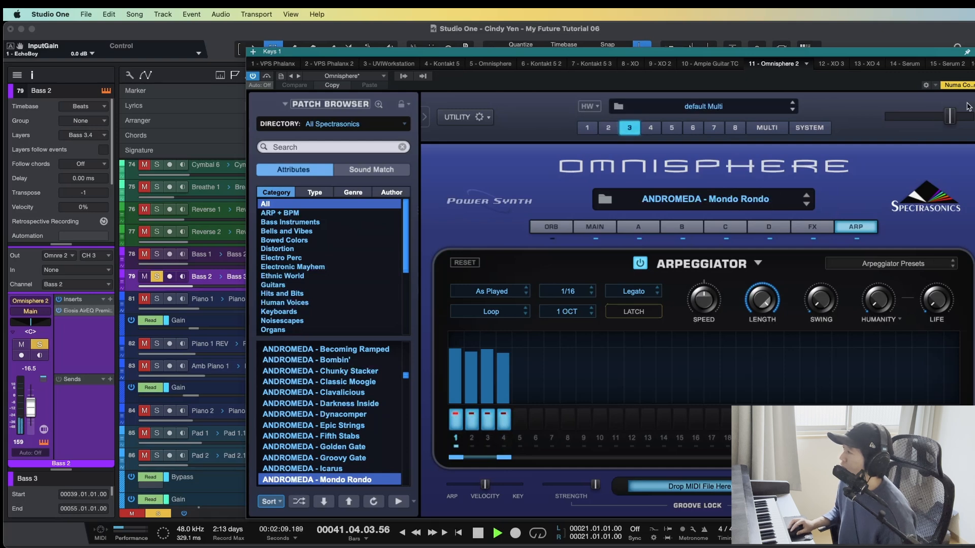
key("super+w")
key("space")
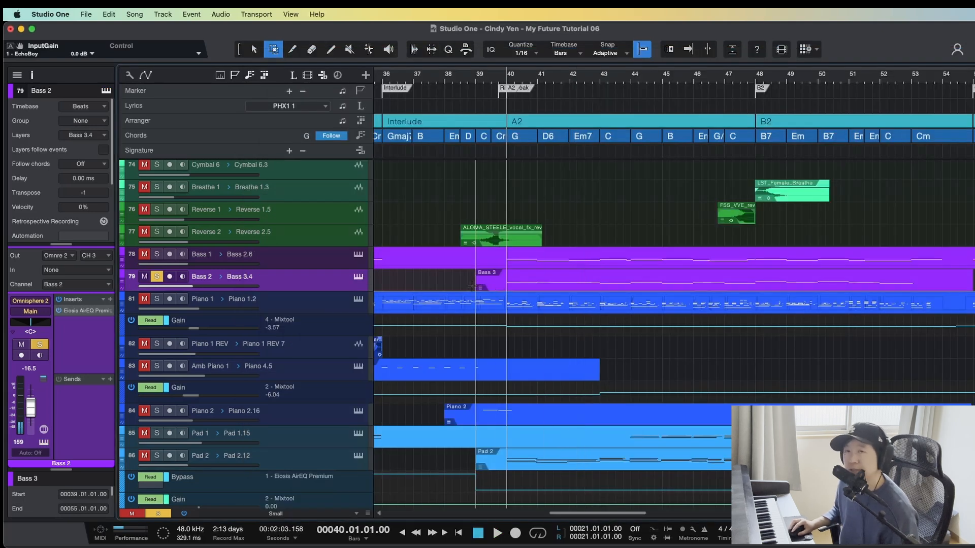
Step: Reopen Bass 2's Omnisphere, demonstrate its arpeggiator on/off switch, leave the arpeggiator on, close the instrument and save the song
left_click(359, 278)
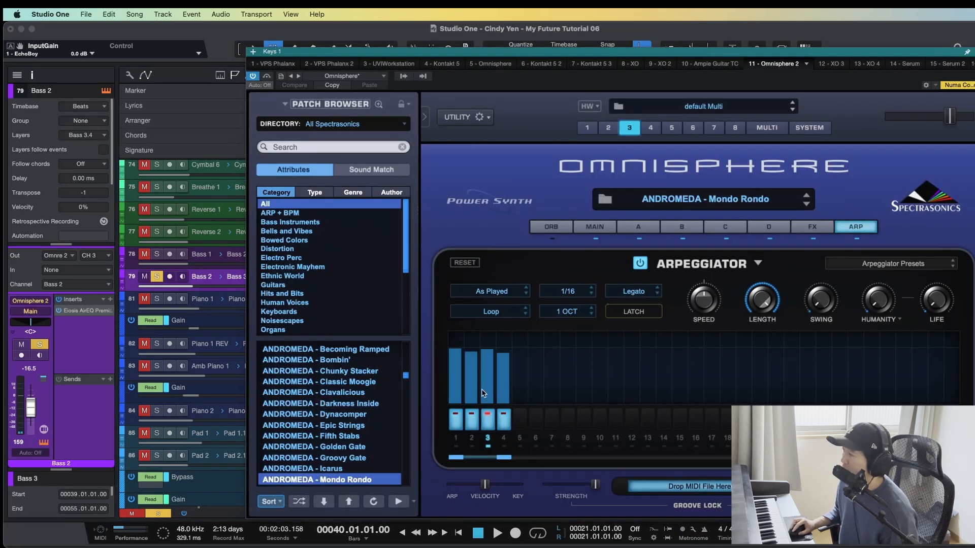
left_click(641, 264)
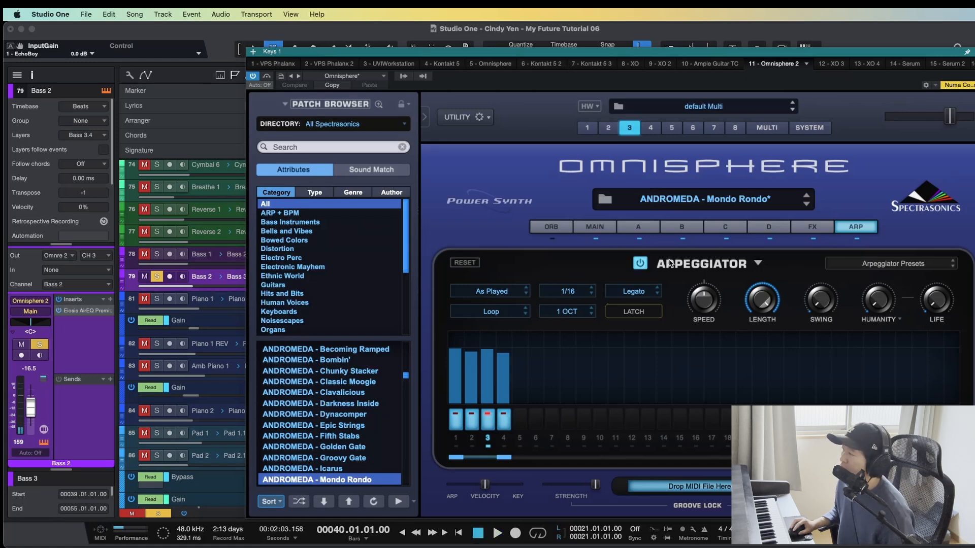
left_click(973, 52)
key("super+s")
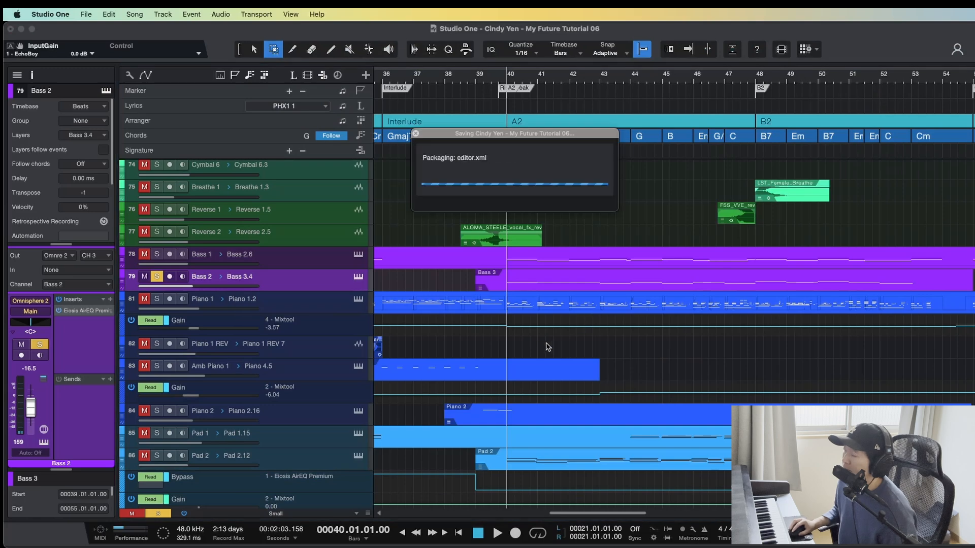
Step: Place the playback position at the start of B2 and solo Synth 1 L20 and Synth 2 R35
scroll(330, 236, "down", 10)
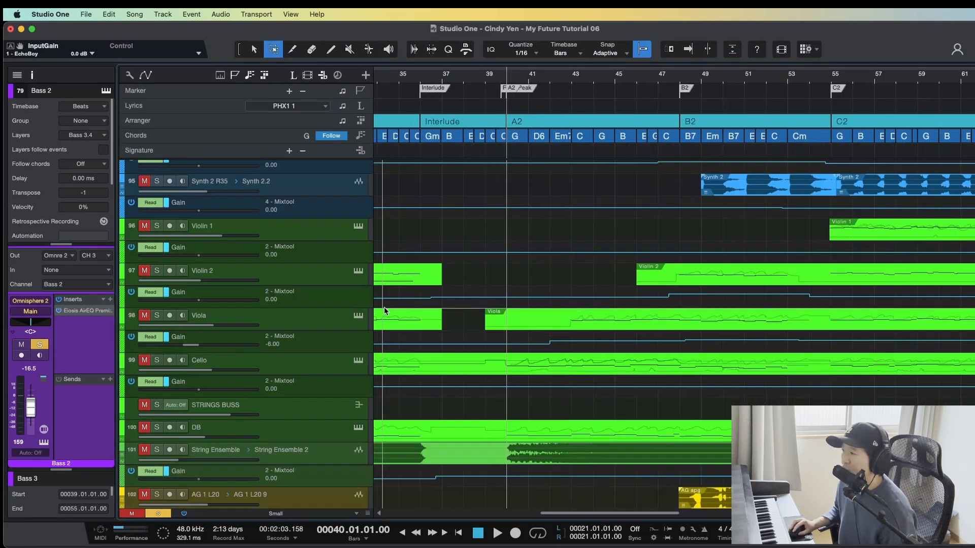
key("w")
scroll(617, 290, "up", 5)
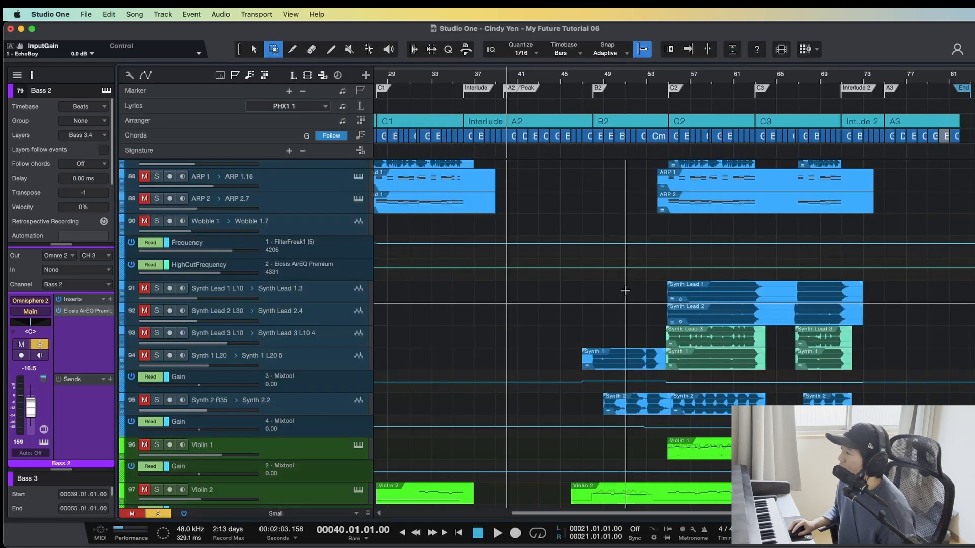
left_click(595, 358)
key("e")
key("e")
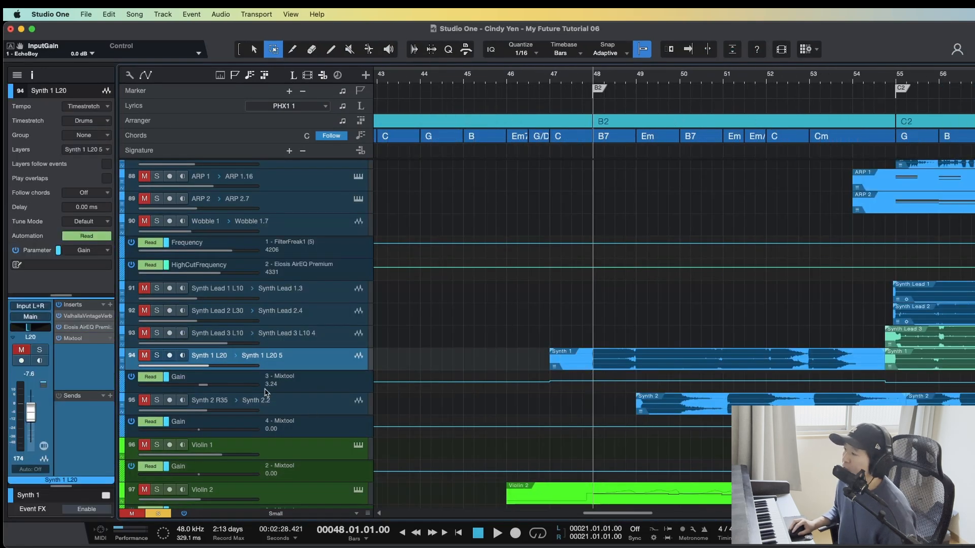
left_click(321, 404, "shift")
key("s")
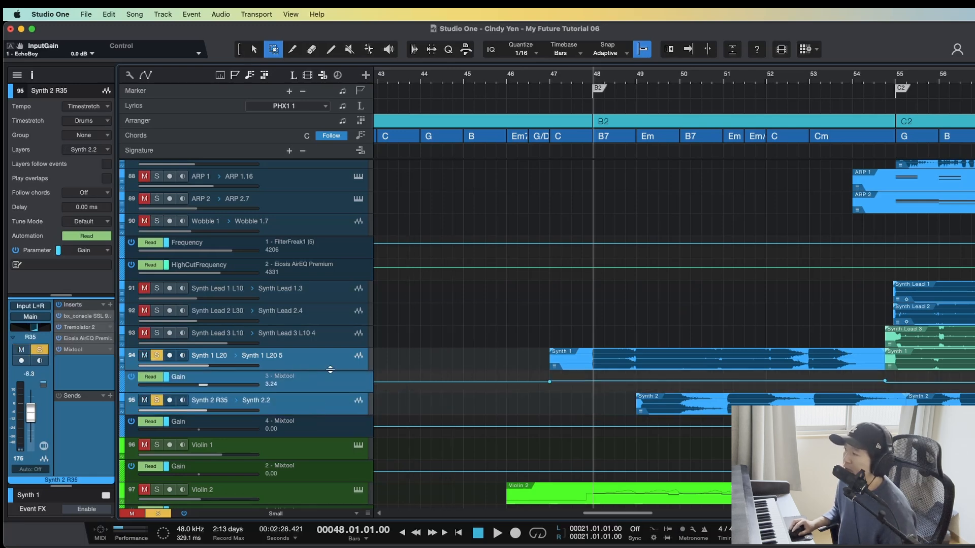
Step: Play the two soloed synth tracks from B2, pointing out the Synth 2 and Synth 1 events, and stop
key("space")
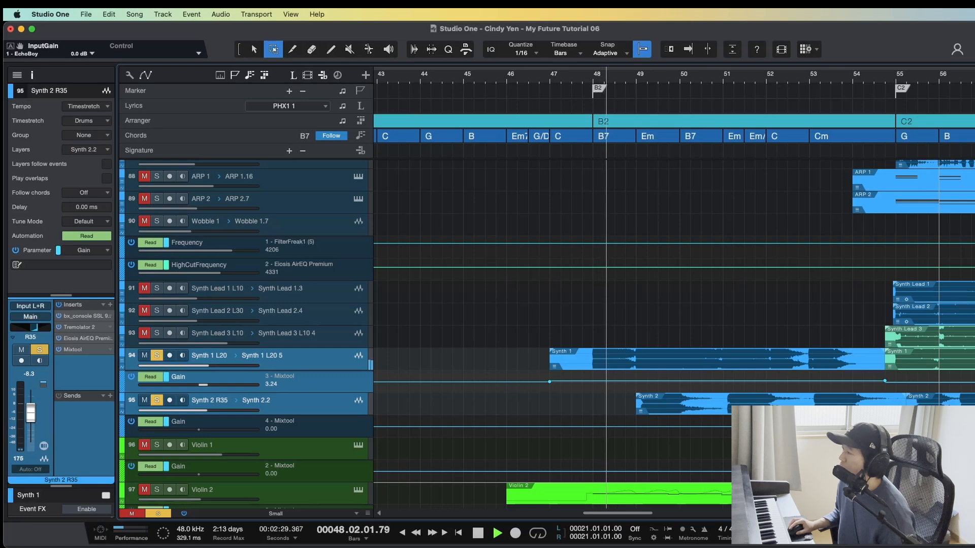
key("w")
scroll(744, 441, "down", 2)
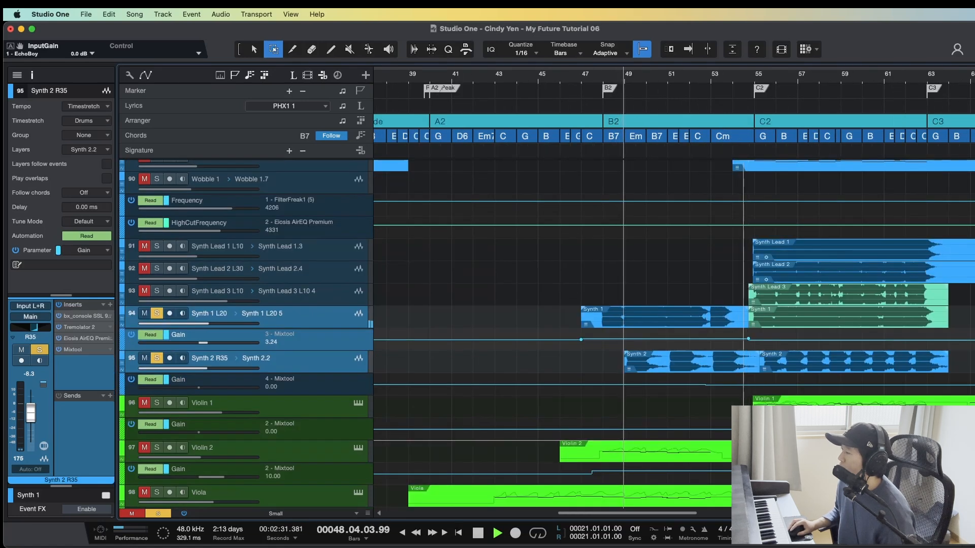
left_click(648, 359)
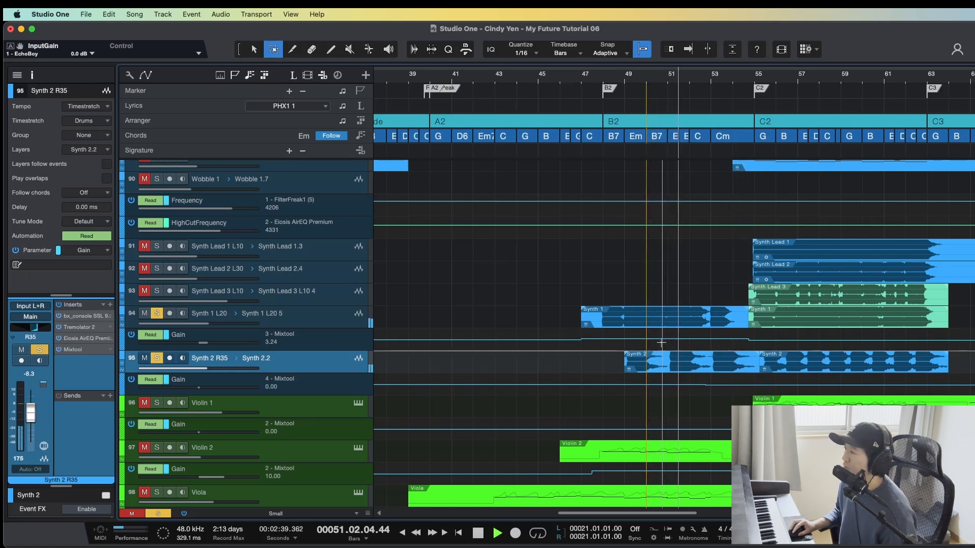
left_click(432, 337)
key("space")
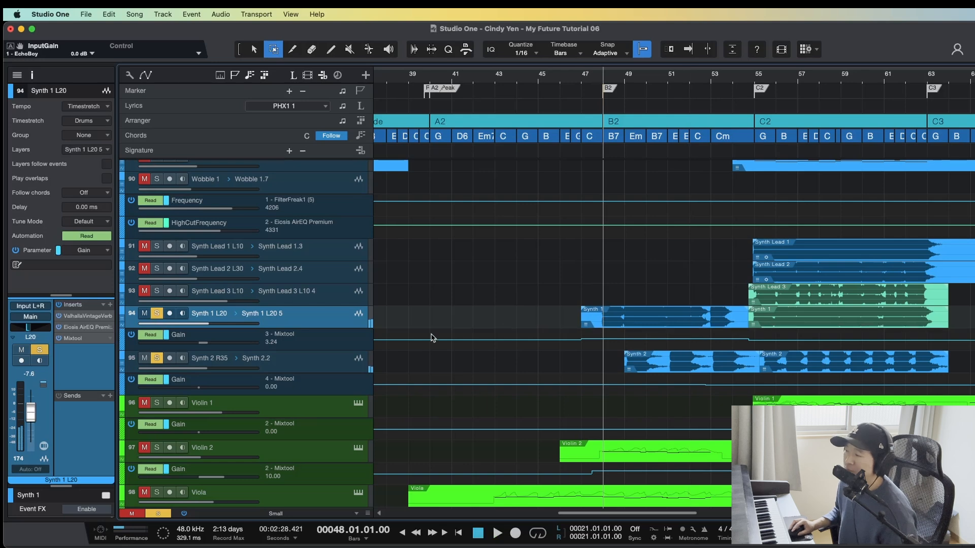
Step: Solo only Synth 1 L20, open its ValhallaVintageVerb and listen from B2 with the reverb bypassed
left_click(157, 313)
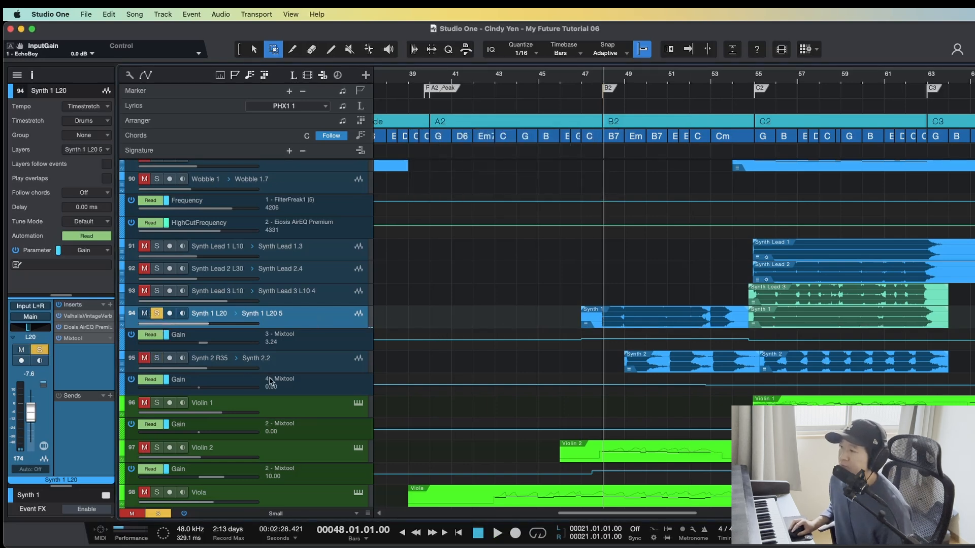
double_click(77, 318)
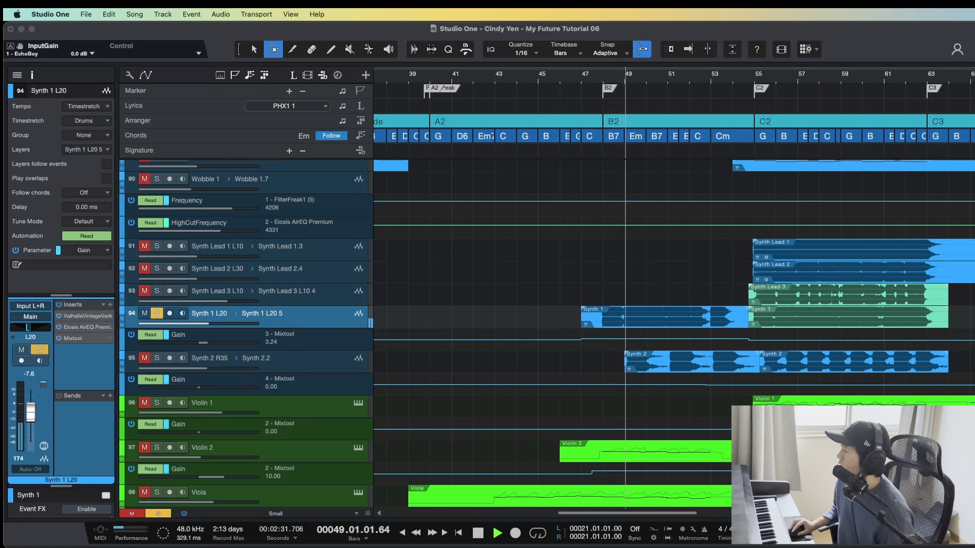
key("space")
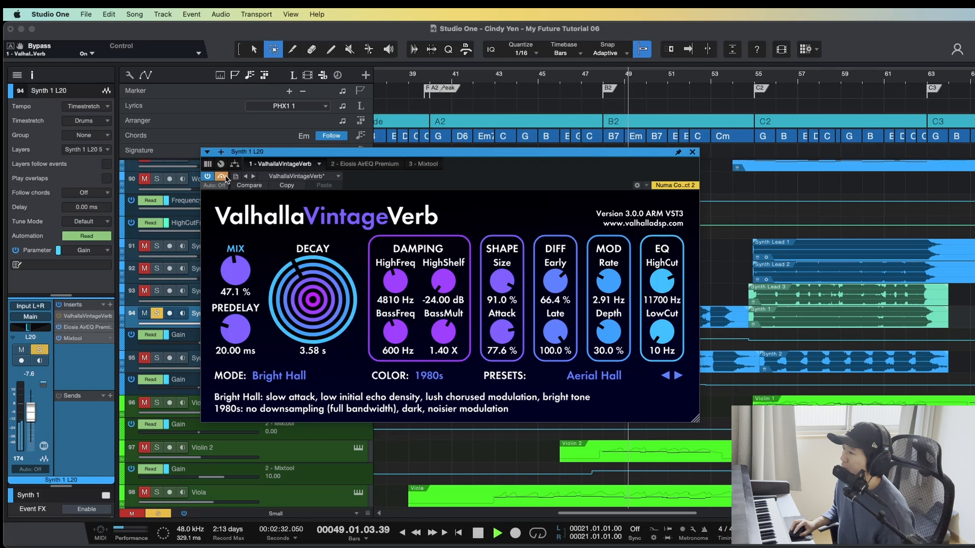
key("space")
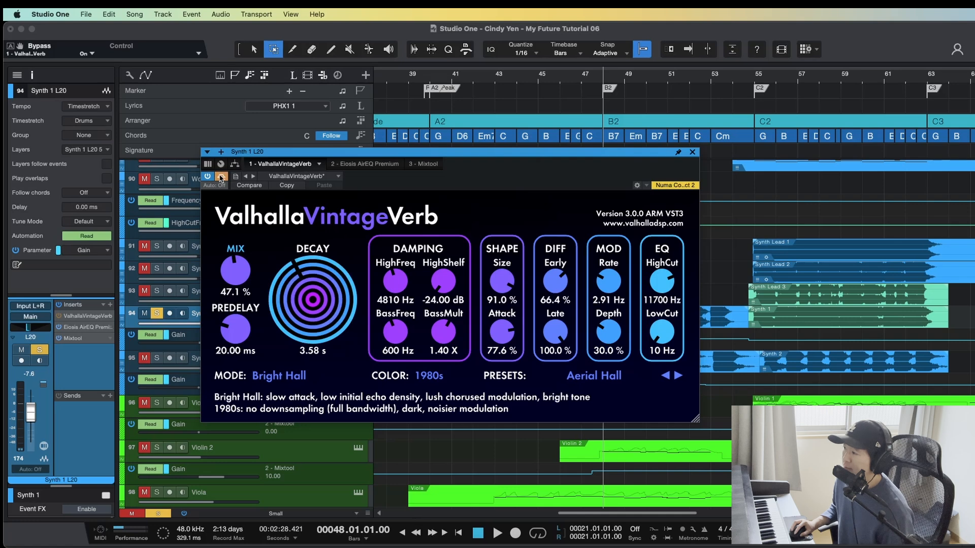
Step: Turn off the bypass of ValhallaVintageVerb on Synth 1 L20, close the plug-in and unsolo the track
left_click(221, 177)
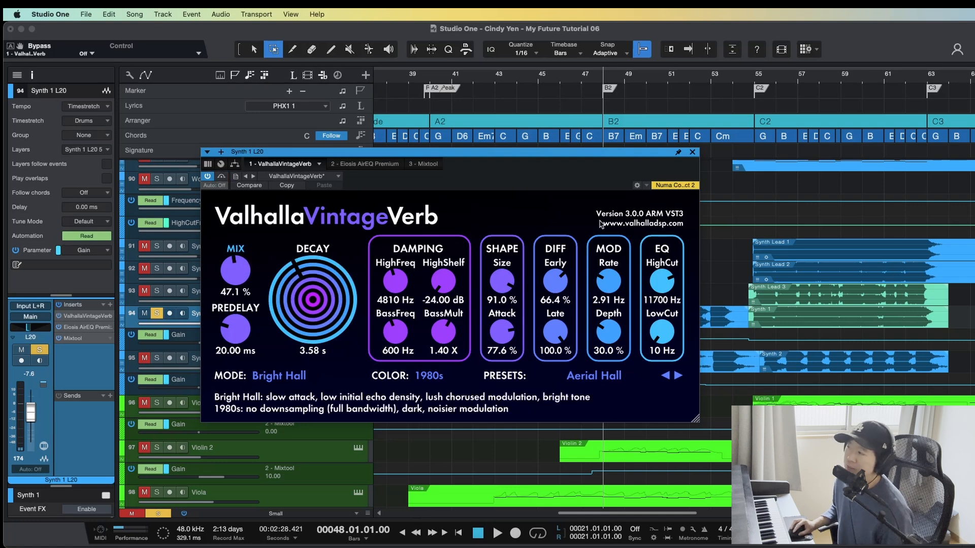
left_click(691, 153)
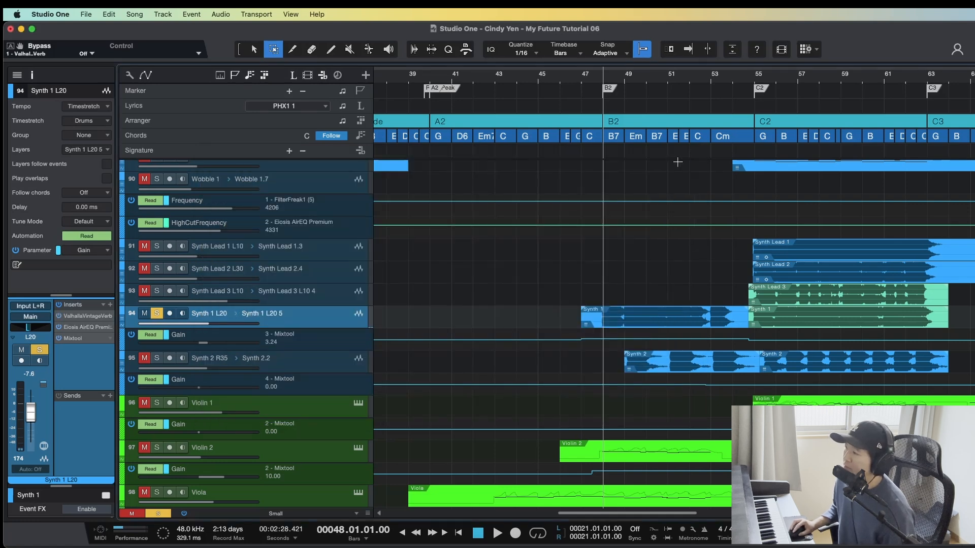
key("s")
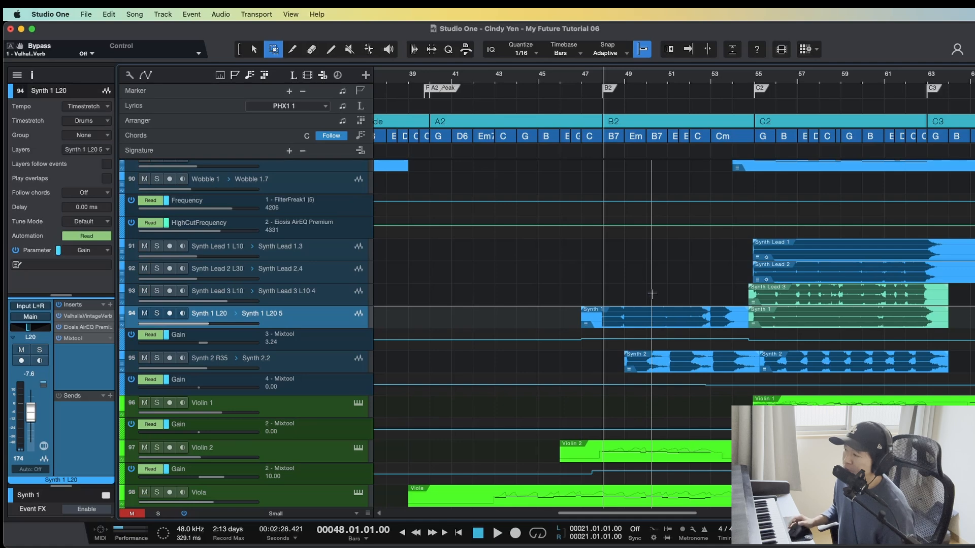
Step: Move the playback position to the start of the Synth 2 event at bar 49, save the song and solo Synth 2 R35
left_click(627, 368)
key("super+s")
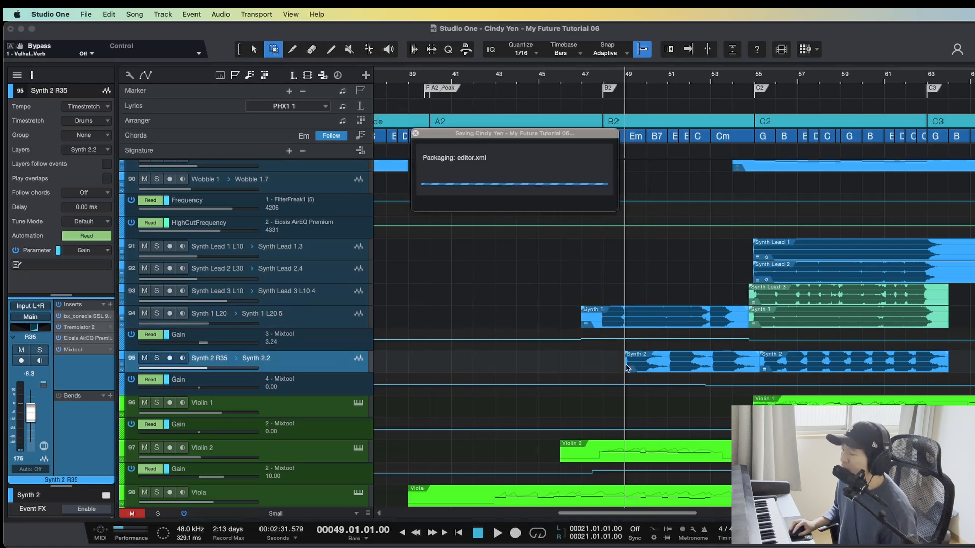
key("s")
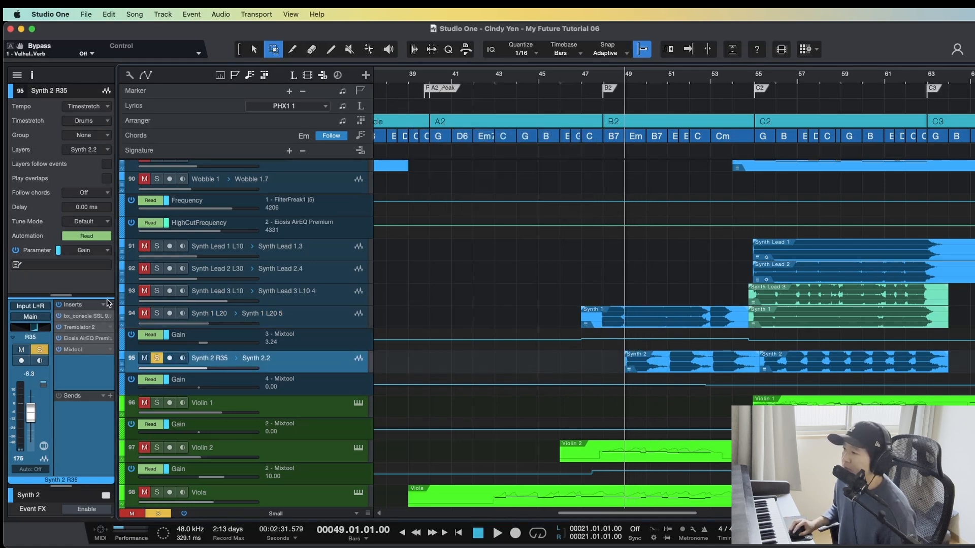
Step: Play the soloed Synth 2 R35, open its Tremolator 2 insert, stop, bypass the effect and close its window
key("space")
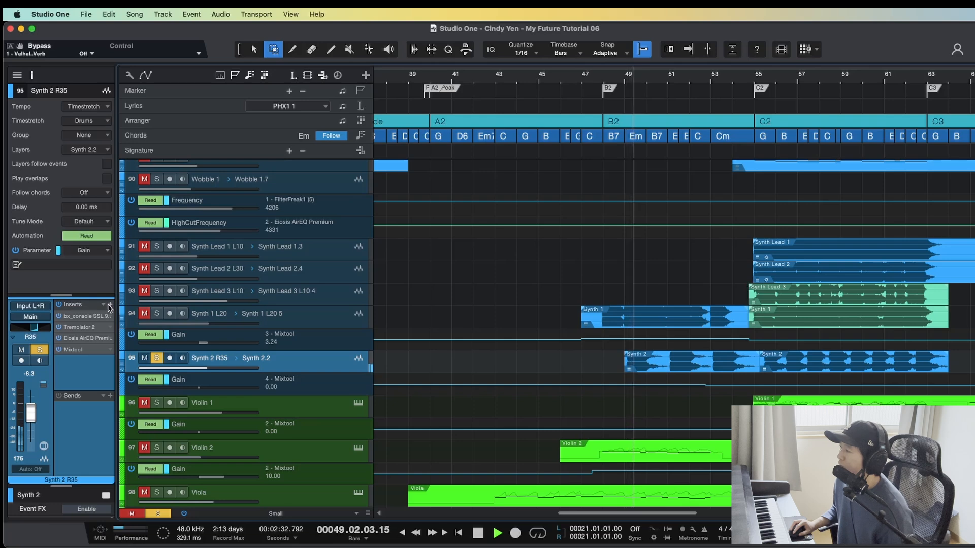
left_click(84, 327)
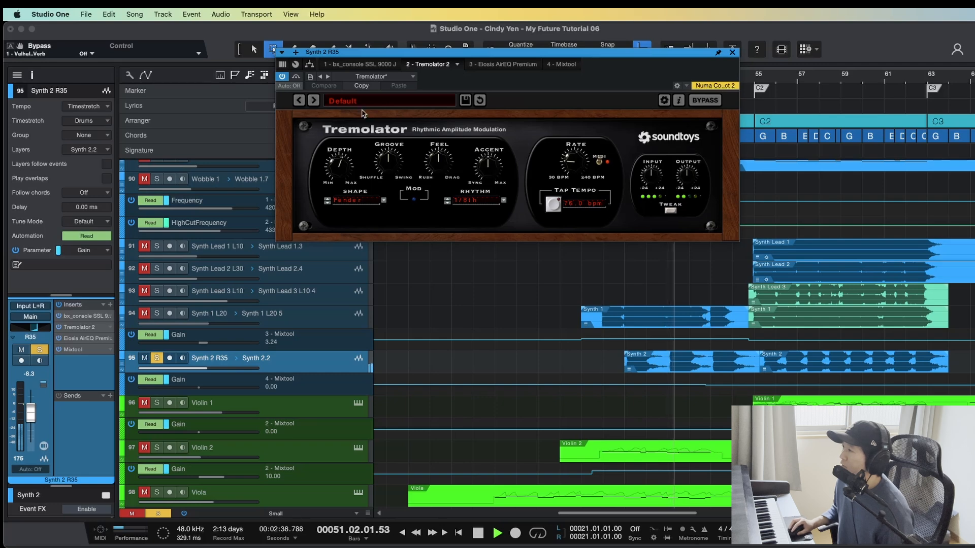
key("space")
left_click(296, 77)
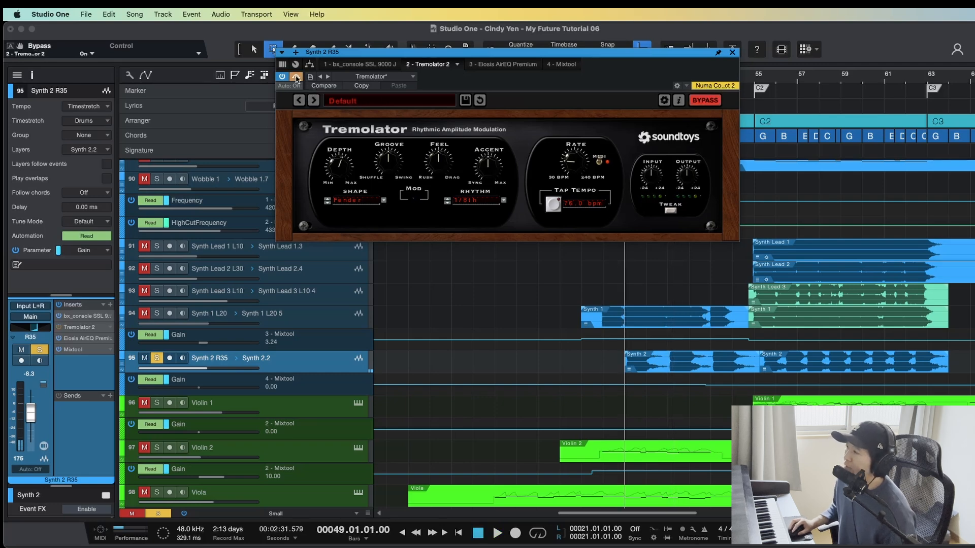
left_click(732, 53)
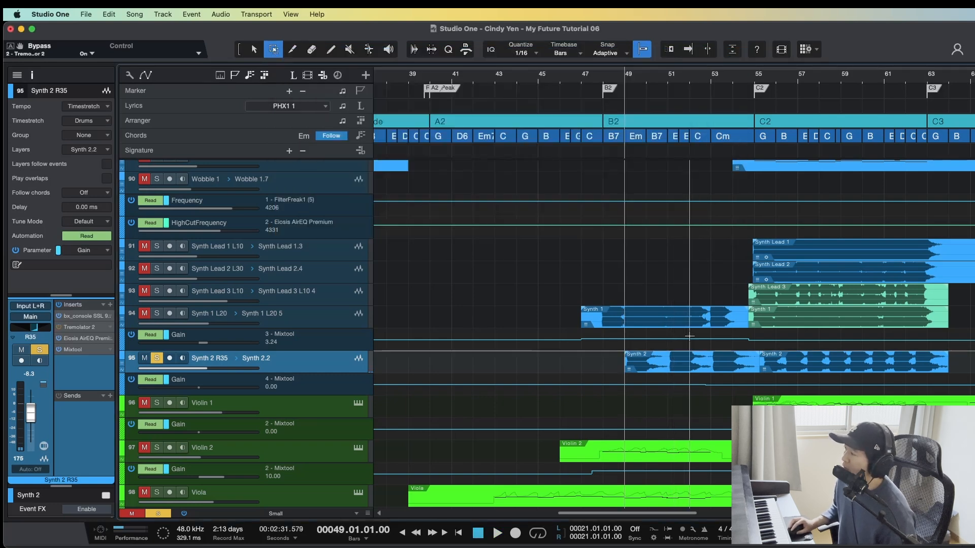
Step: Play the soloed Synth 2 R35 from the start of its event at bar 49 with Tremolator 2 bypassed, and stop
left_click(635, 355)
key("e")
key("e")
left_click(603, 354)
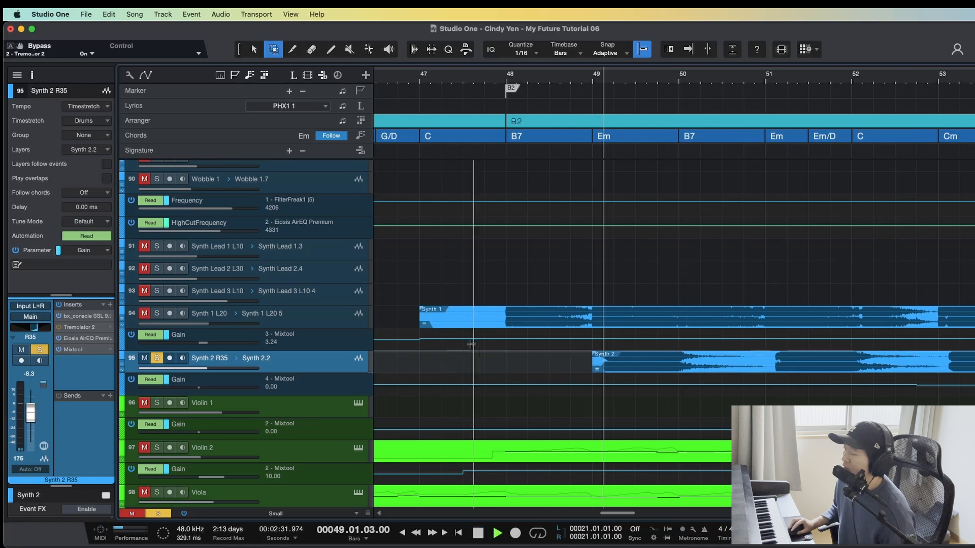
key("space")
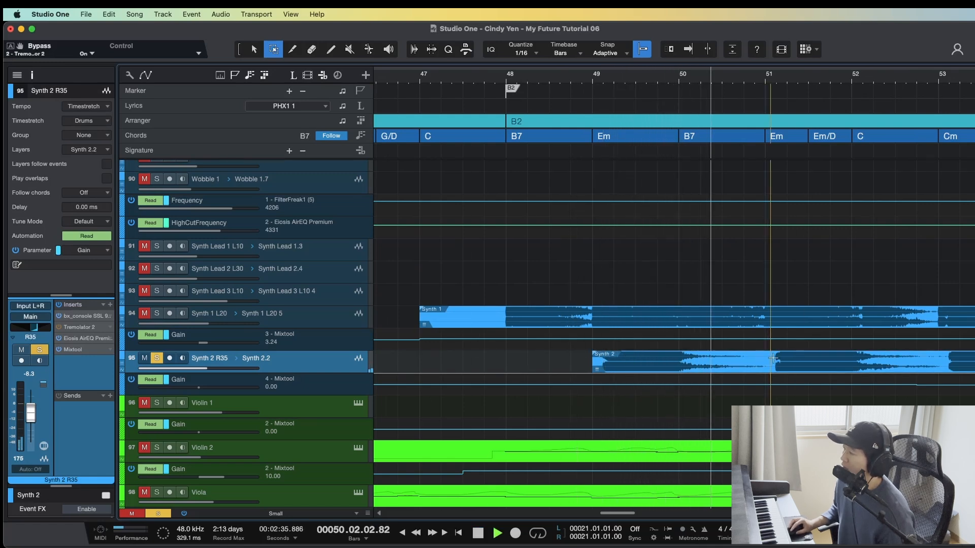
key("w")
key("w")
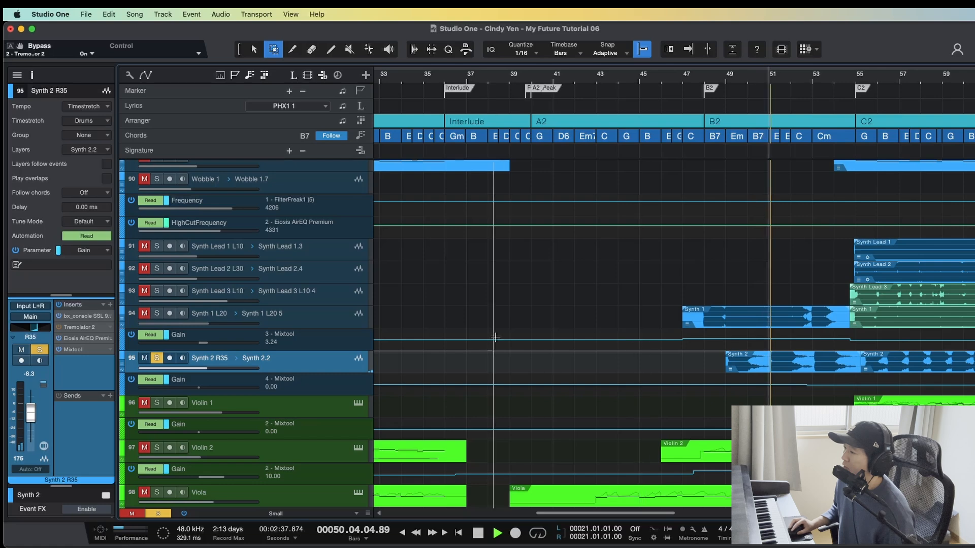
key("space")
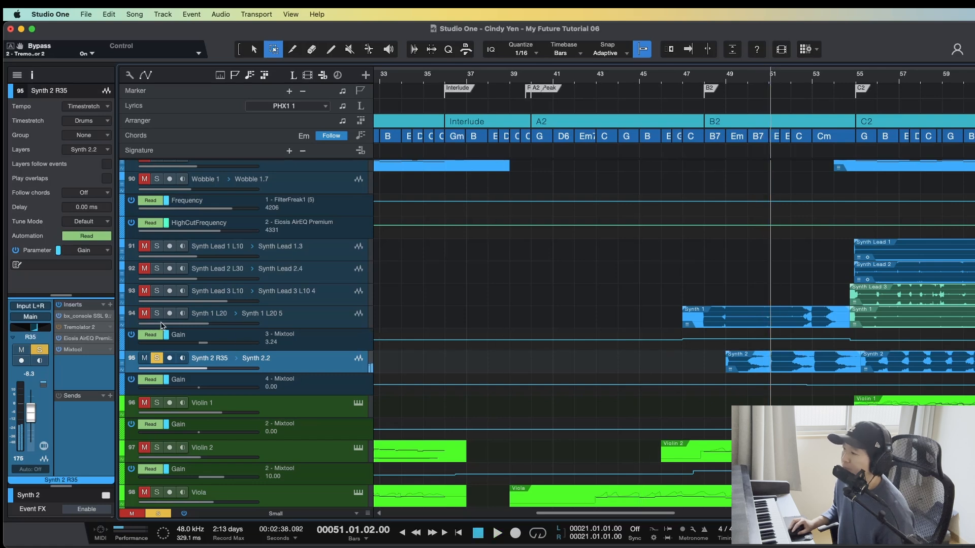
Step: Turn off the bypass of Tremolator 2 on Synth 2 R35, reveal its Tweak section, view the shape choices and close the plug-in
left_click(81, 328)
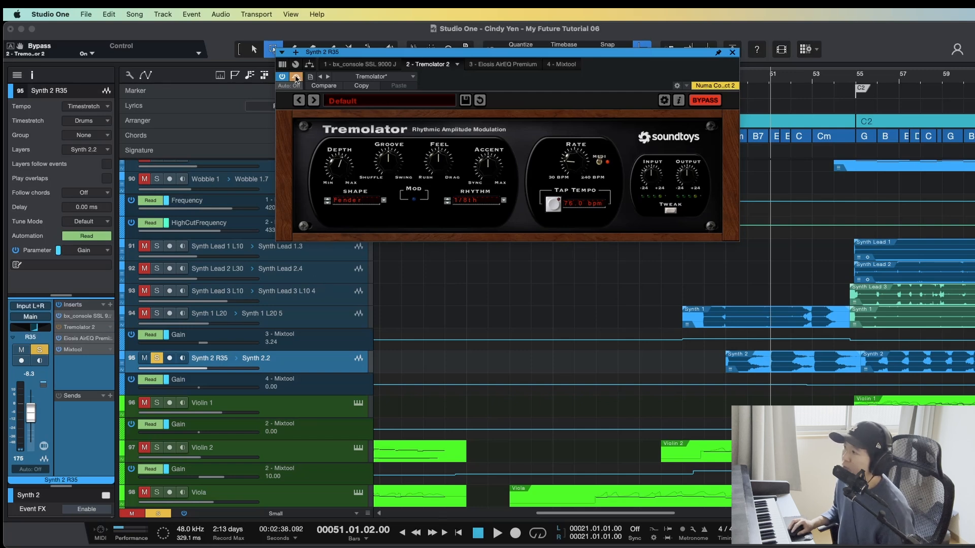
left_click(670, 210)
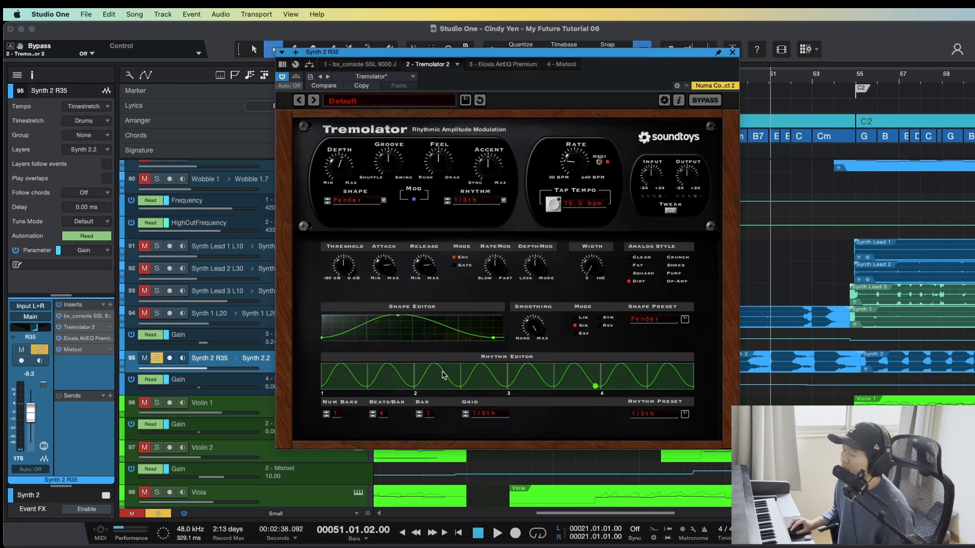
left_click(337, 200)
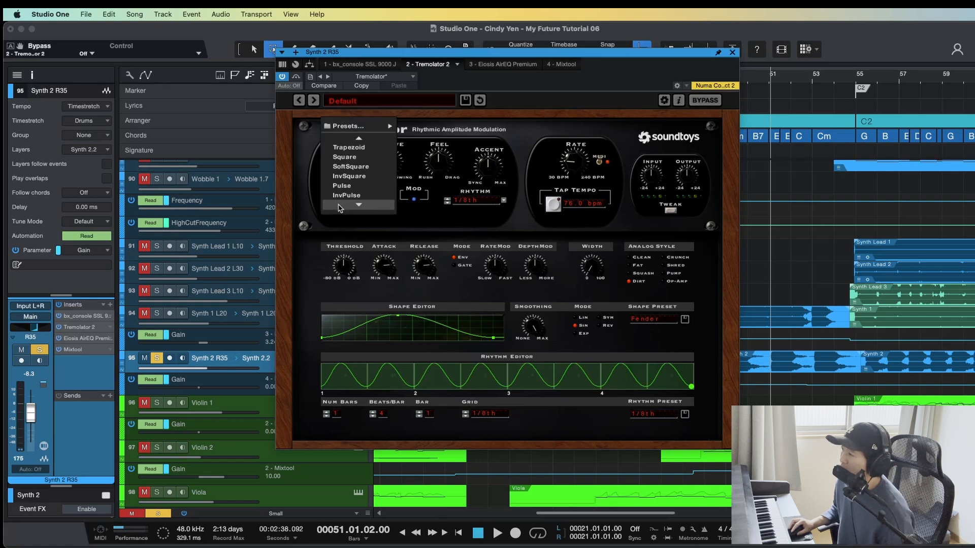
left_click(406, 243)
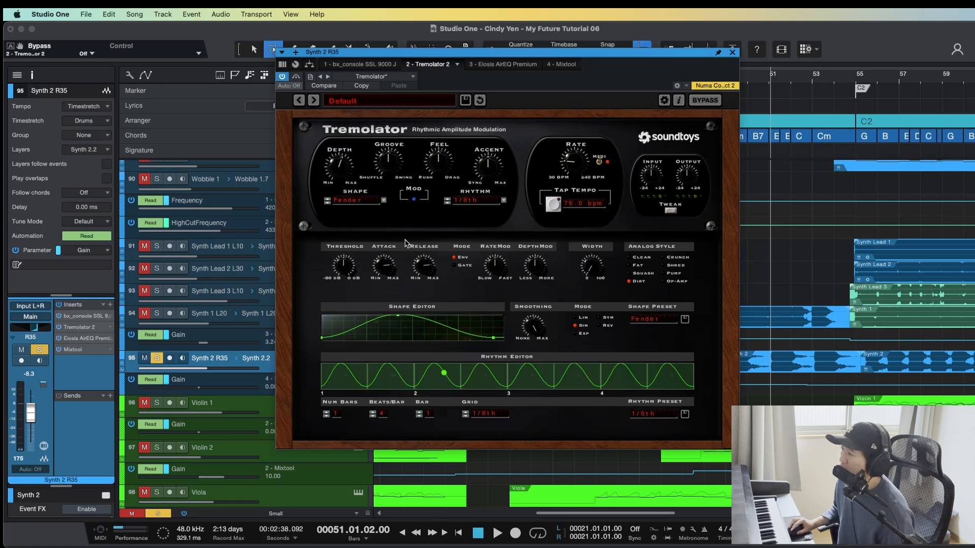
left_click(732, 51)
Step: Listen to the soloed Synth 2 R35 with Tremolator 2 active from bar 49 beat 2 and again from bar 51, and stop
left_click(730, 363)
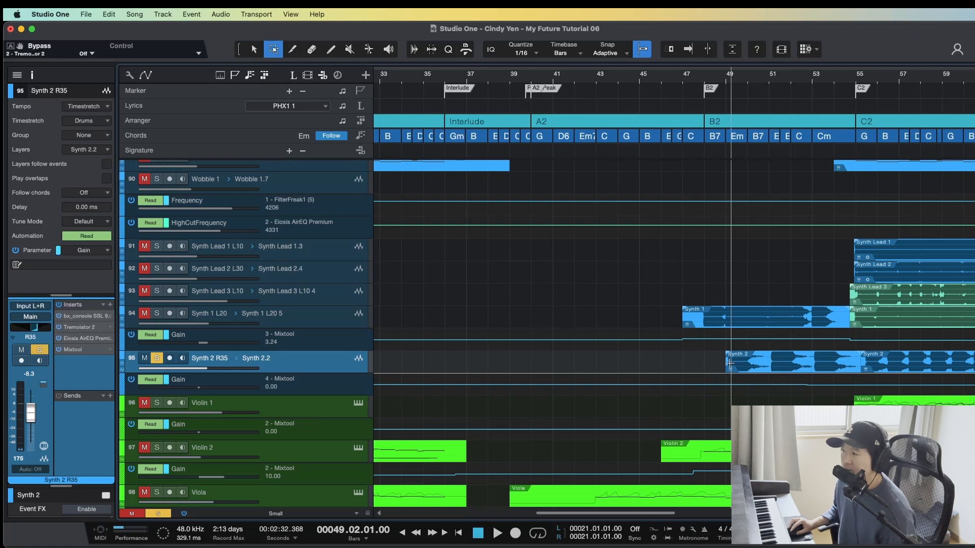
key("space")
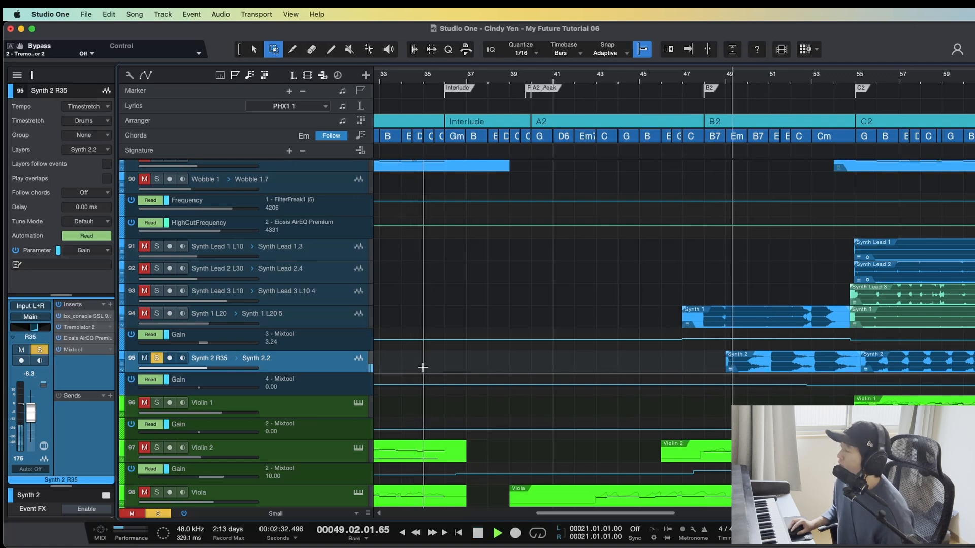
key("space")
left_click(770, 364)
key("space")
key("w")
key("w")
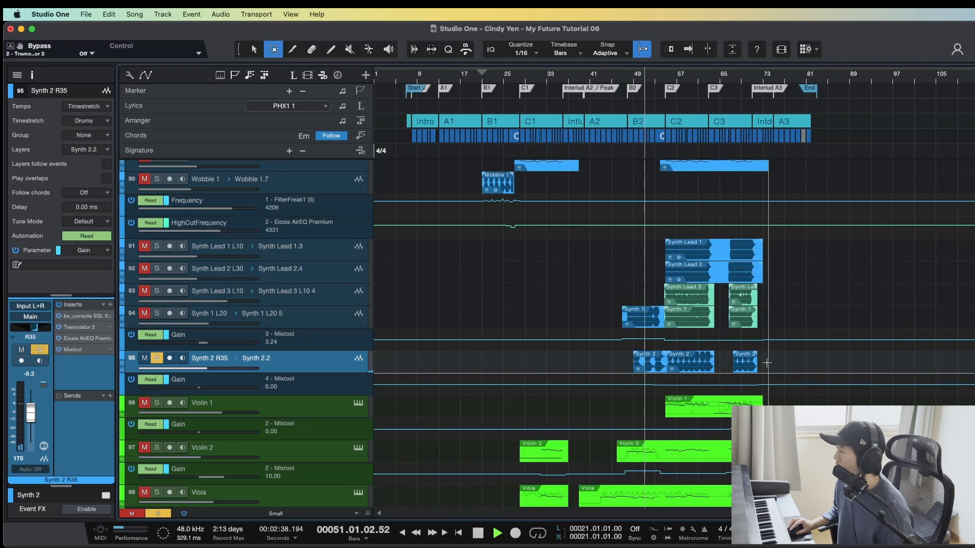
key("e")
key("e")
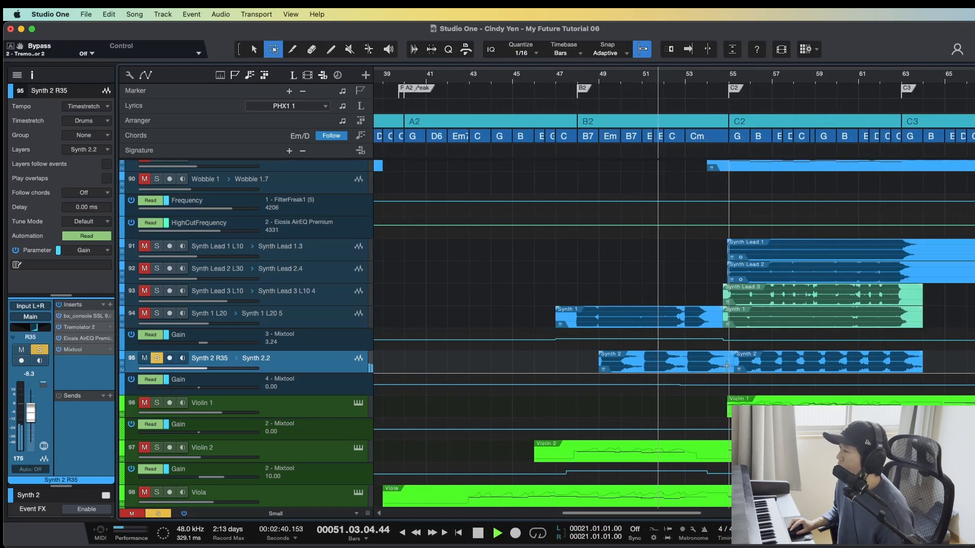
key("space")
Step: Unsolo Synth 2 R35 and save the song
key("w")
key("w")
key("super+s")
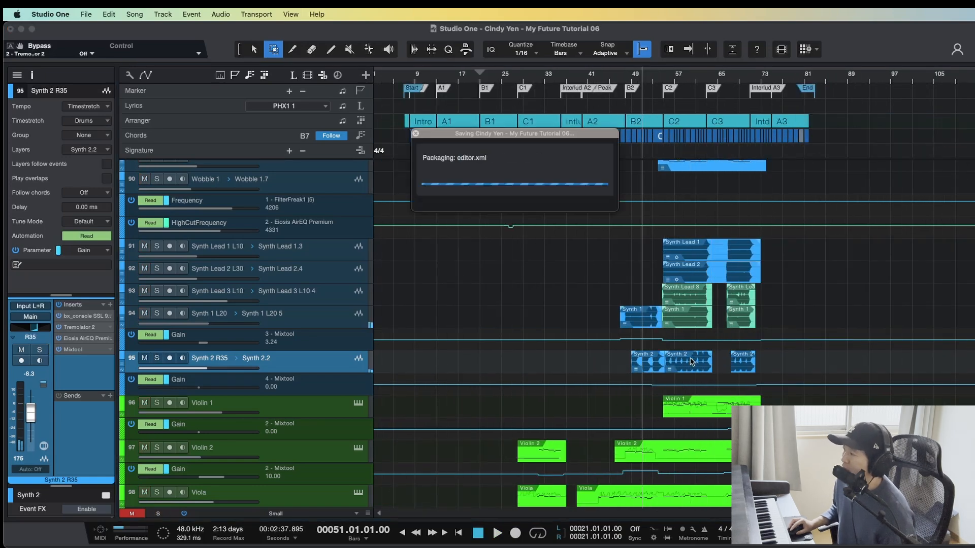
key("e")
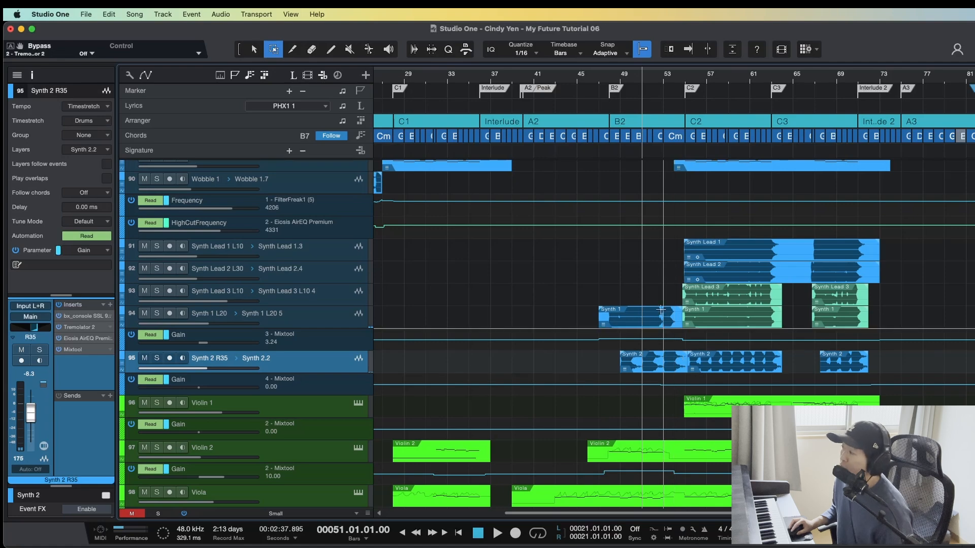
scroll(671, 363, "up", 8)
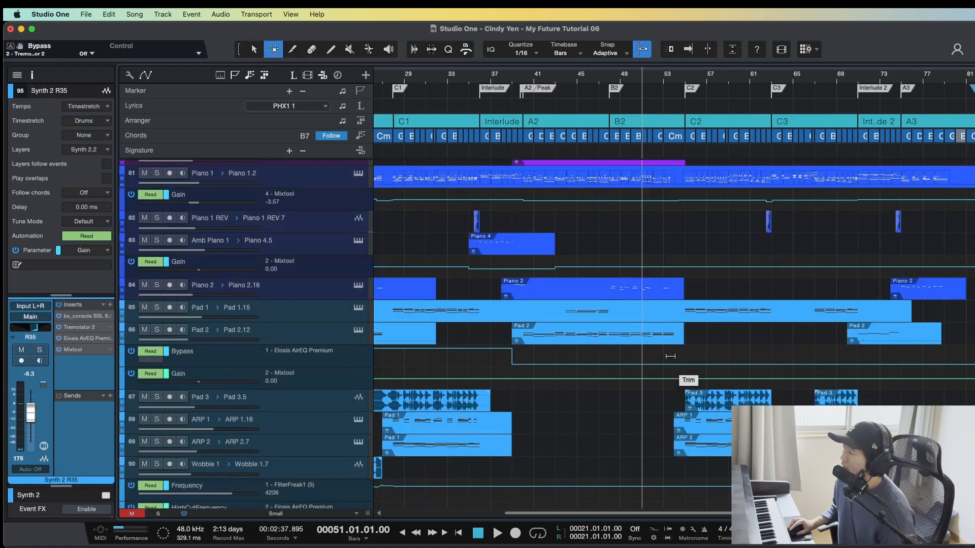
key("super+s")
Step: Play the full mix from bar 53 towards C2 with the impact and riser tracks in view, and stop
scroll(700, 277, "up", 4)
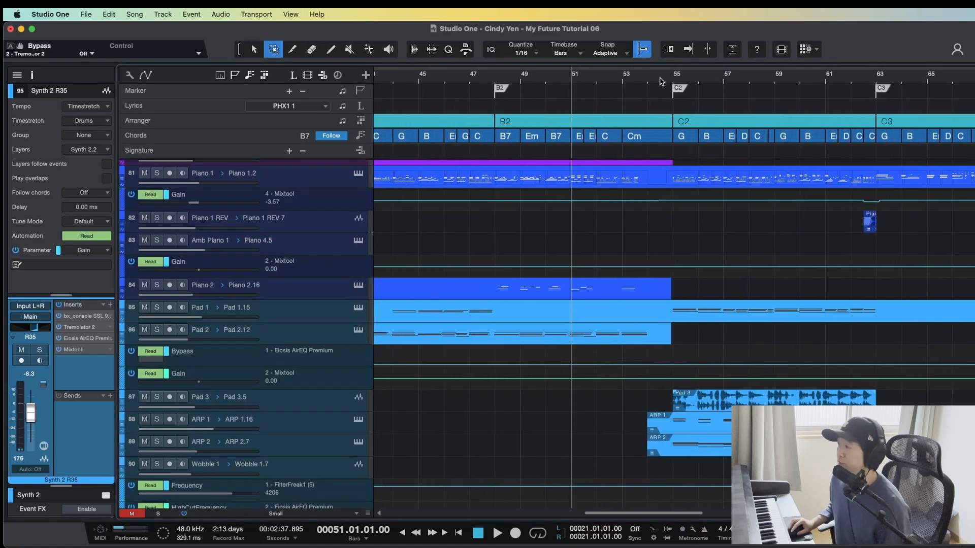
left_click(626, 77)
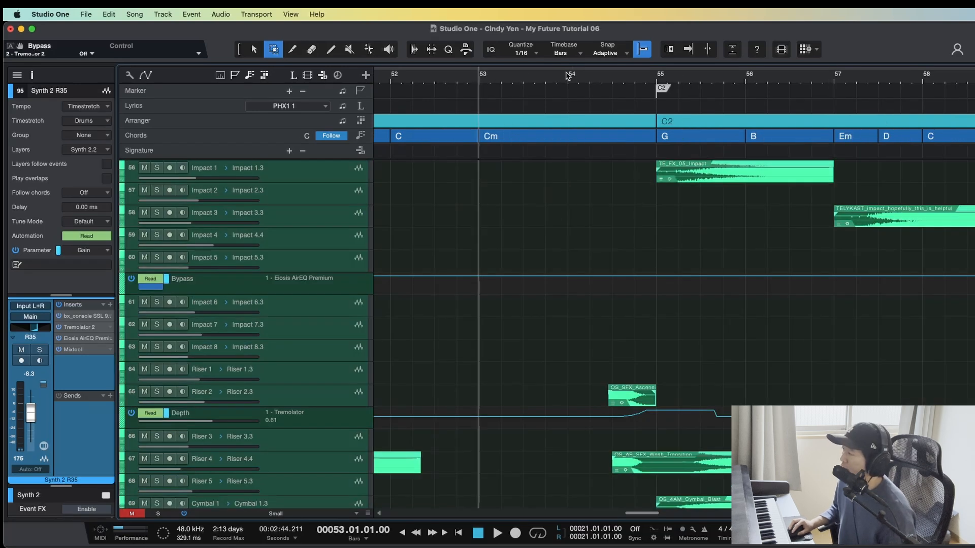
key("space")
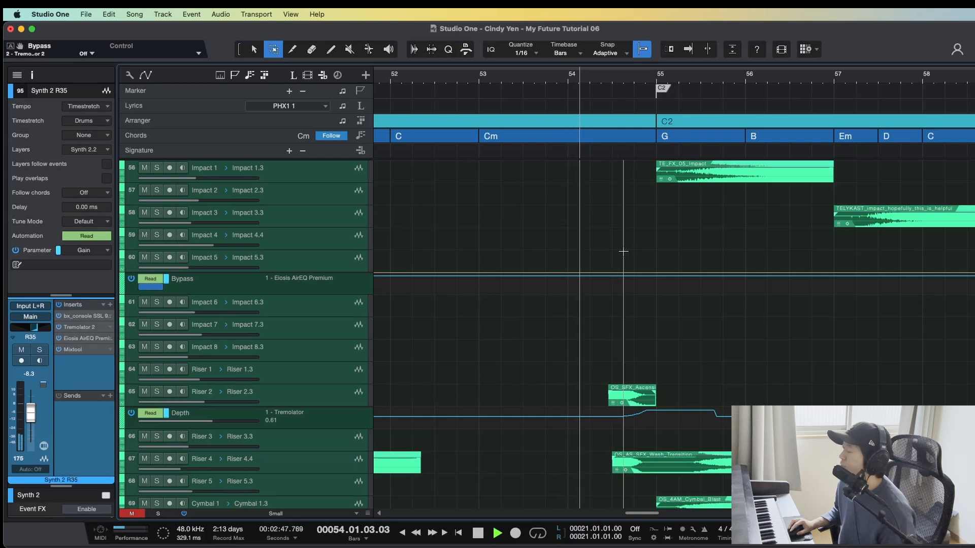
scroll(612, 258, "down", 3)
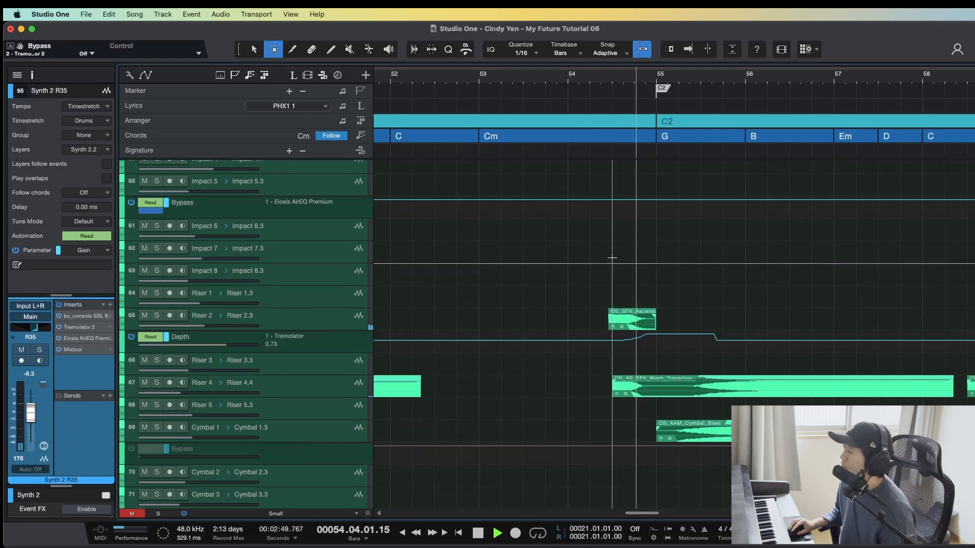
key("space")
Step: Solo Riser 2 and play its OS_SFX_Ascension_Riser event from just before its start ahead of C2, and stop
scroll(612, 258, "down", 6)
scroll(613, 253, "up", 3)
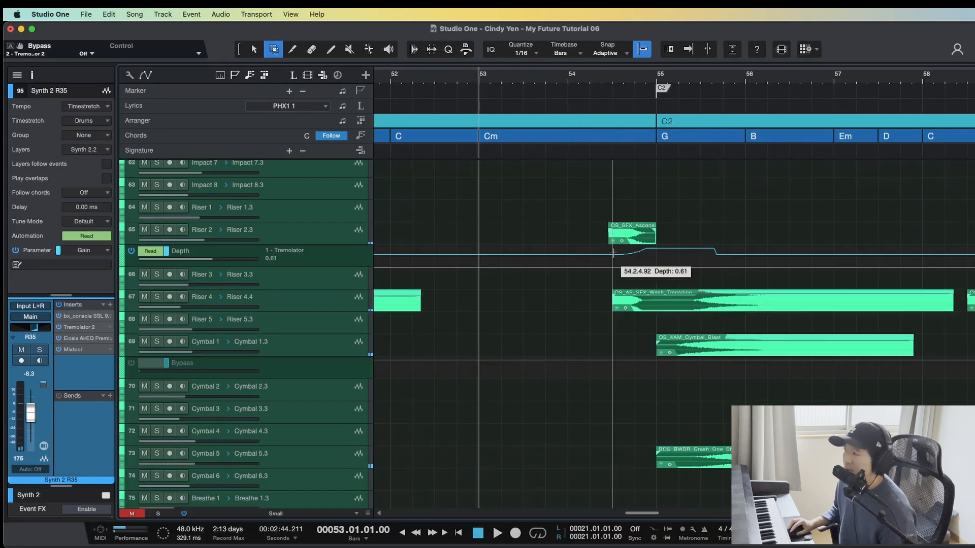
left_click(608, 232)
key("s")
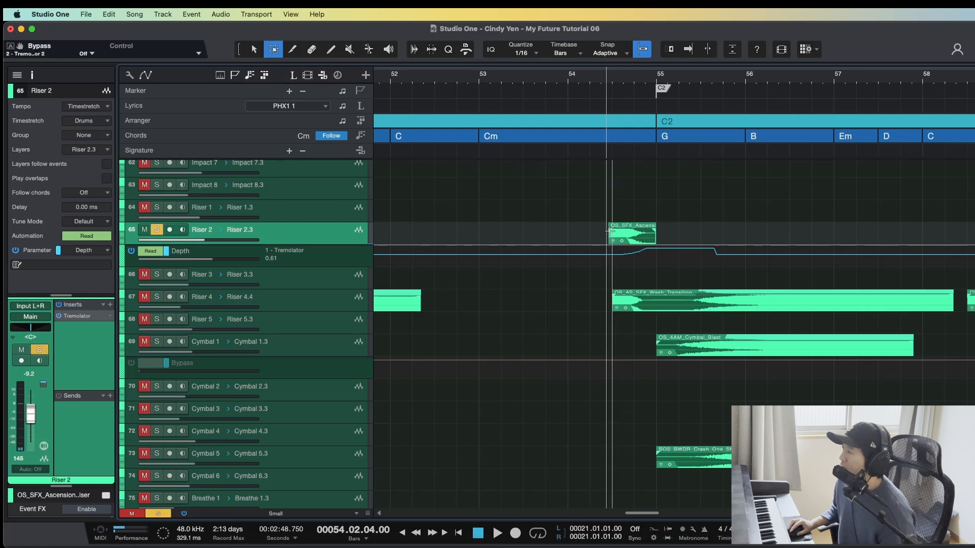
left_click_drag(646, 80, 635, 94)
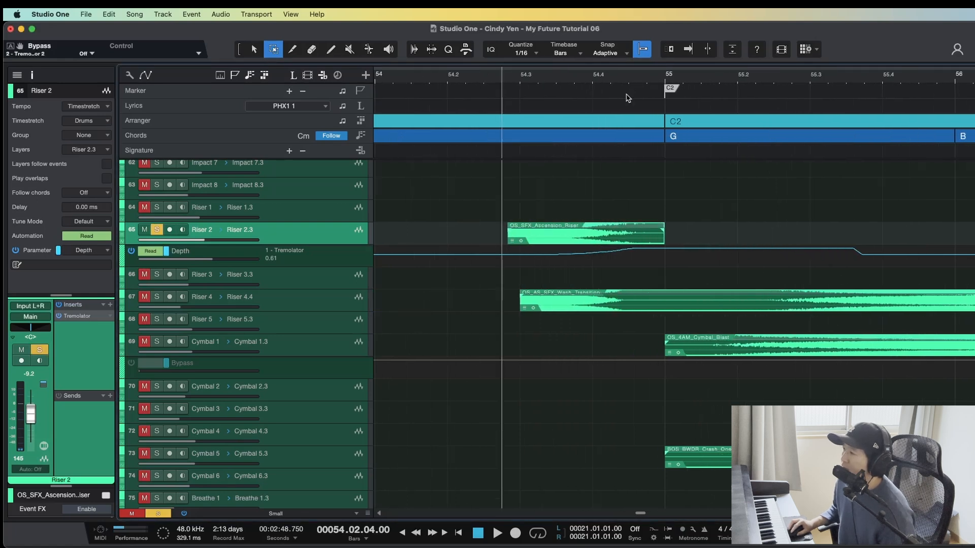
key("space")
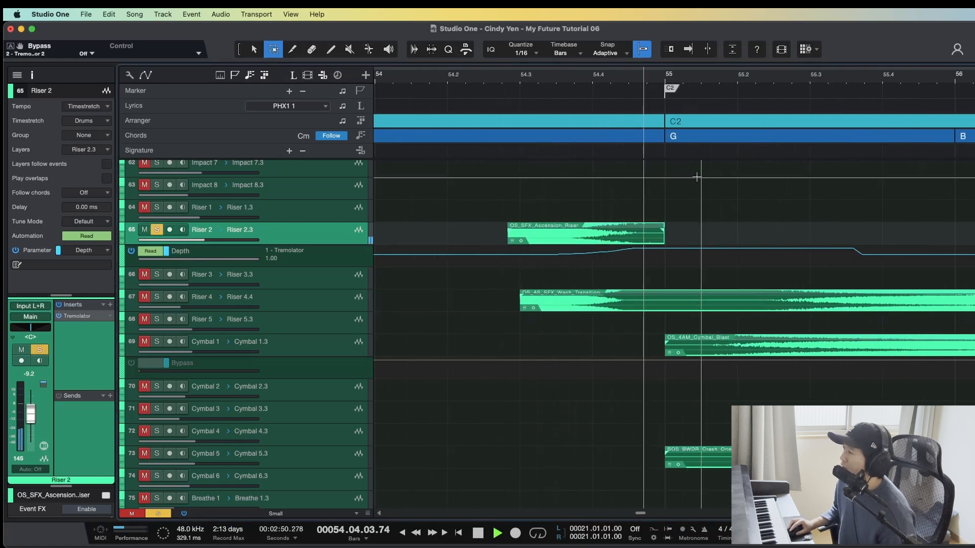
key("space")
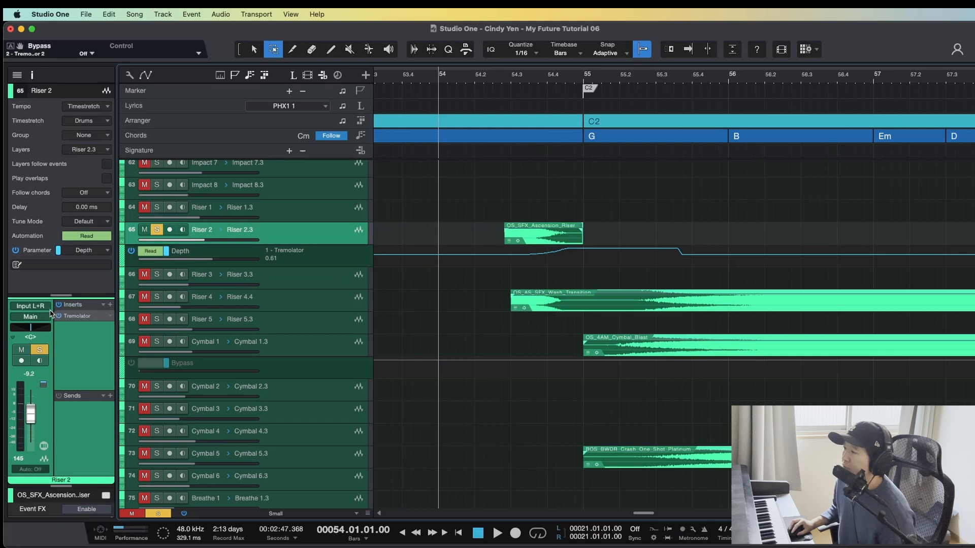
Step: Replay the soloed Riser 2 from bar 54 beat 2 with its Tremolator insert deactivated, and stop
left_click(491, 80)
key("space")
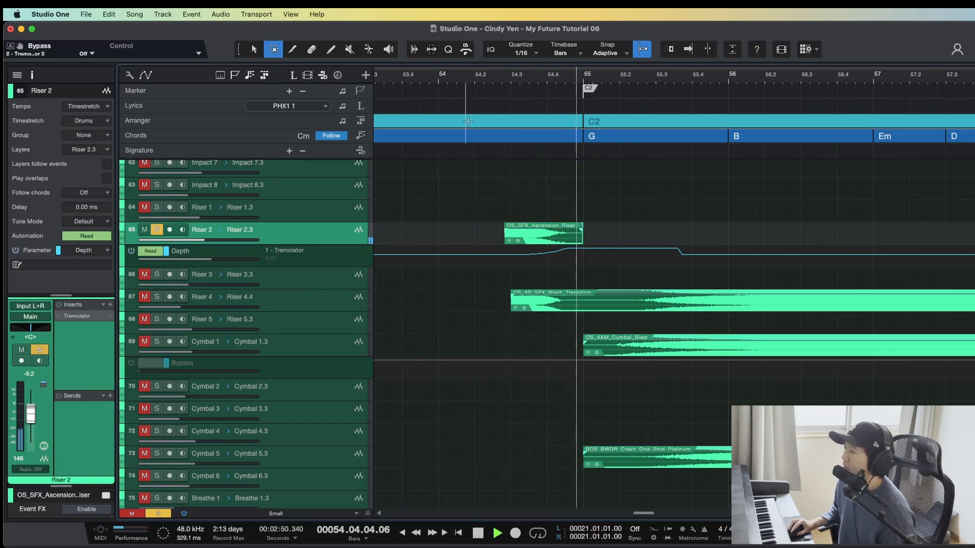
key("space")
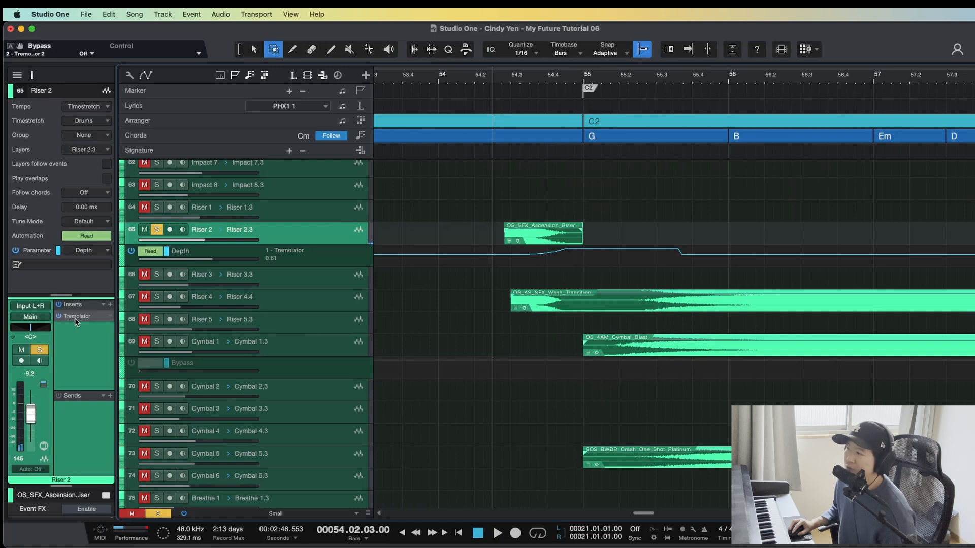
Step: Open the Tremolator insert on Riser 2, set the tracks to medium height and play the riser to watch its Depth automation
double_click(77, 319)
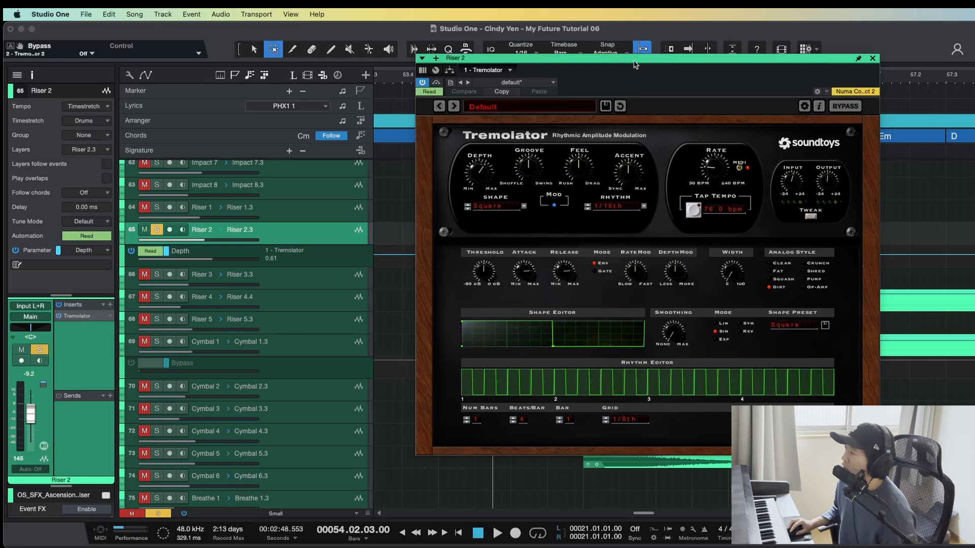
left_click_drag(634, 64, 650, 74)
scroll(423, 257, "up", 4)
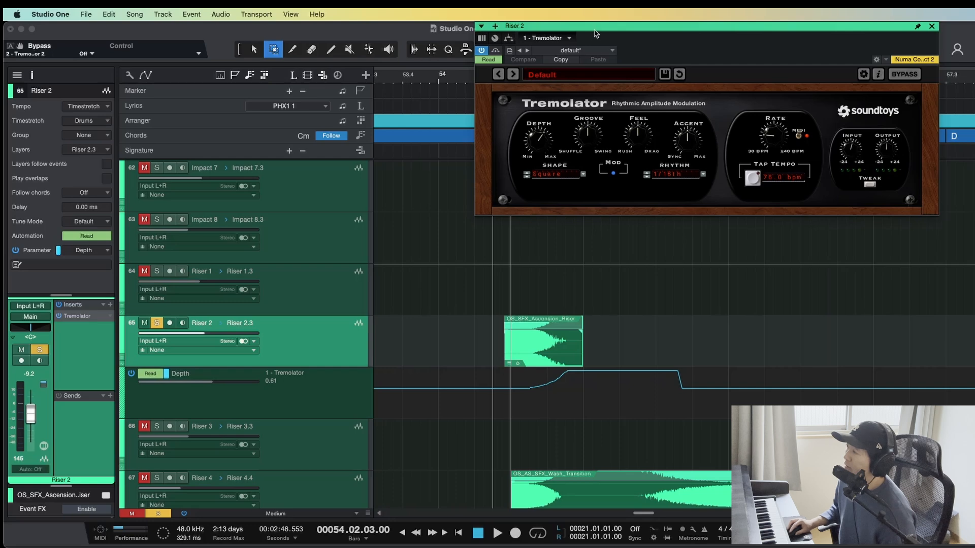
left_click_drag(596, 34, 611, 75)
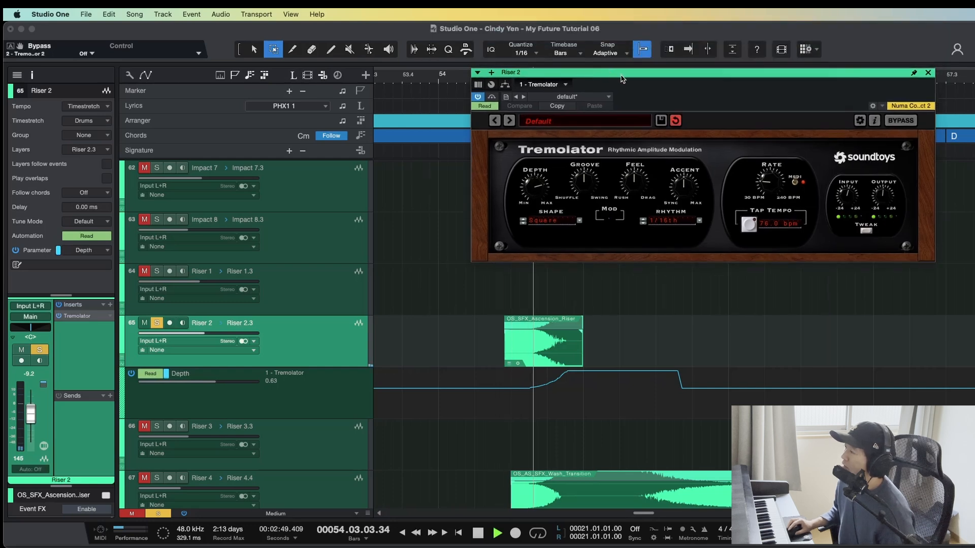
key("space")
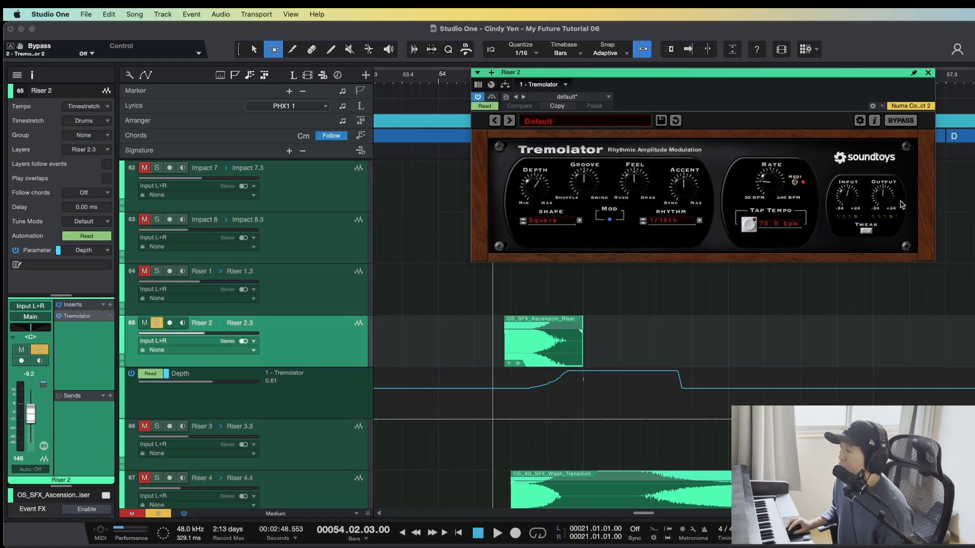
Step: Reveal and hide the Tweak section of Riser 2's Tremolator, and close the plug-in
left_click(866, 231)
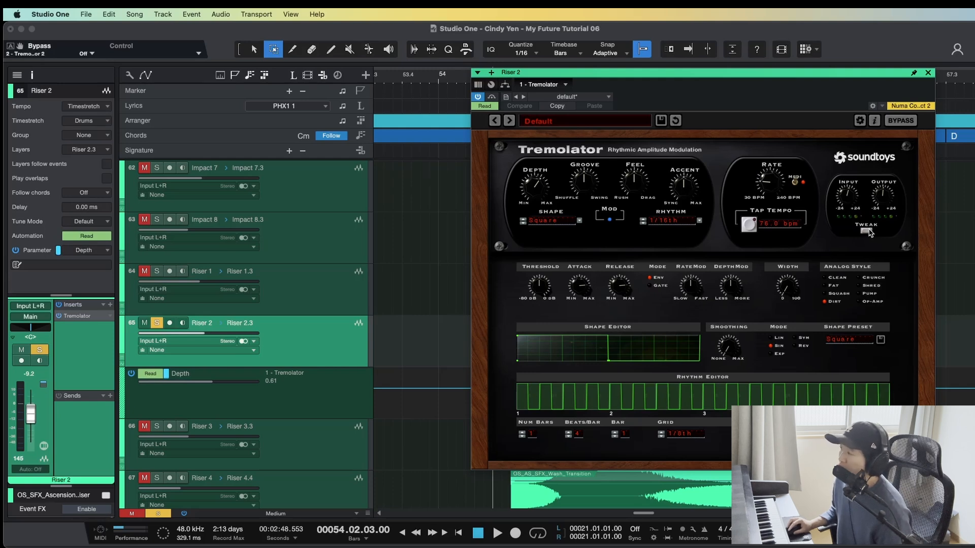
left_click(866, 231)
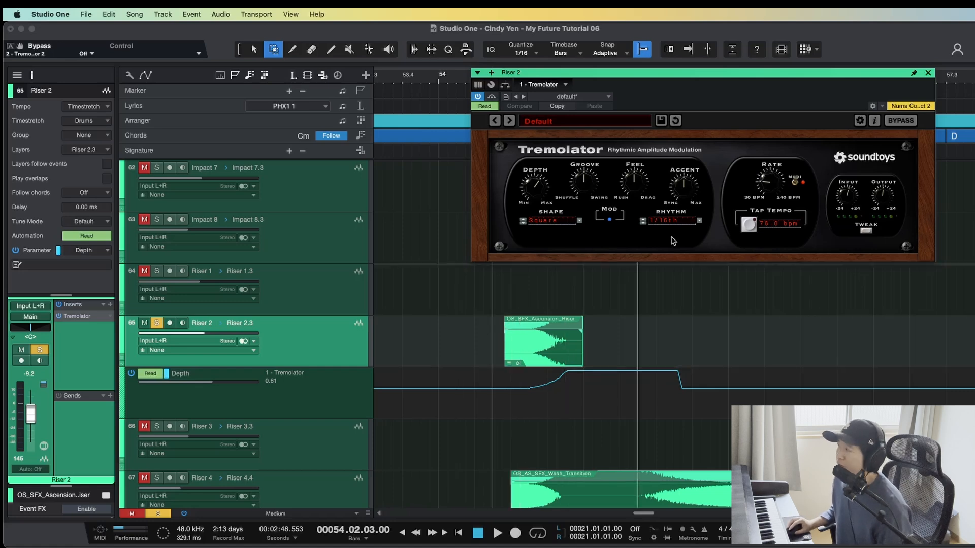
left_click(928, 72)
Step: Unsolo Riser 2, listen to the transition into C2 from bar 54 in the full mix, stop and save the song
key("s")
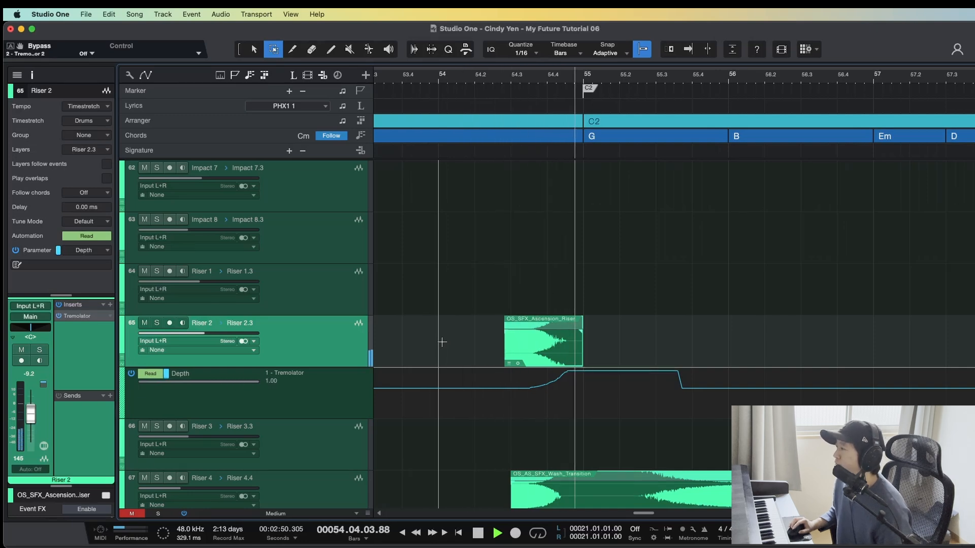
key("e")
key("space")
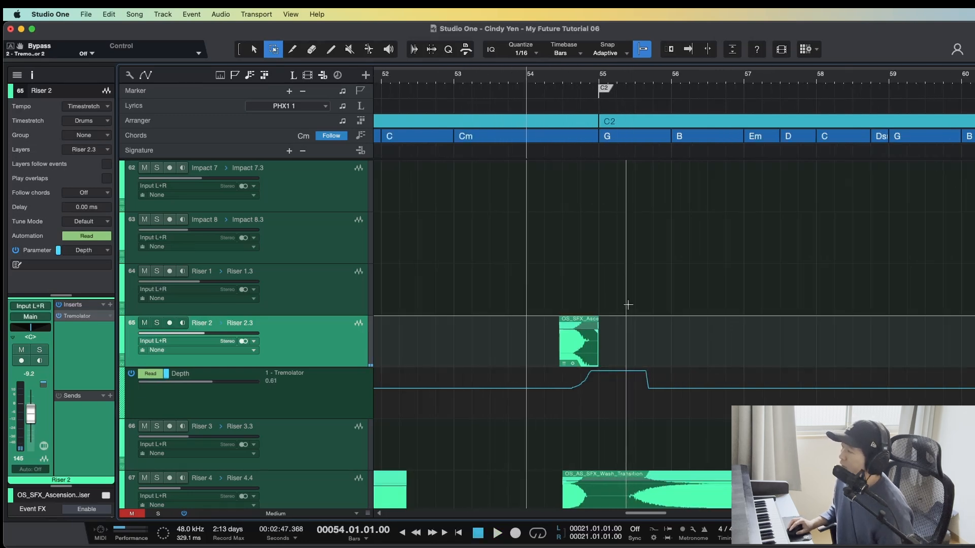
key("w")
key("w")
key("super+s")
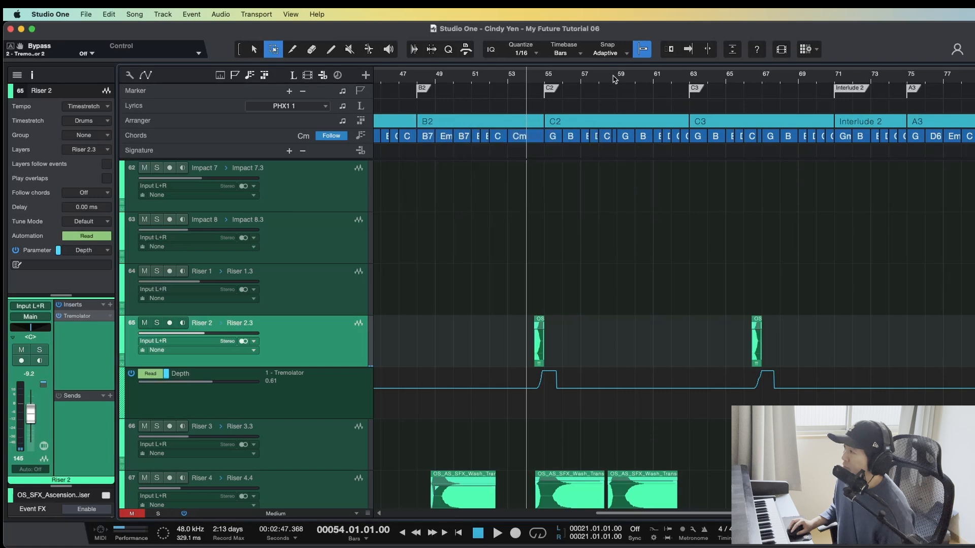
Step: Solo the drum tracks from Kick 1 through Hat 2, shrink the tracks to tiny height and play them from bar 55
left_click_drag(613, 79, 655, 93)
key("w")
scroll(782, 220, "up", 10)
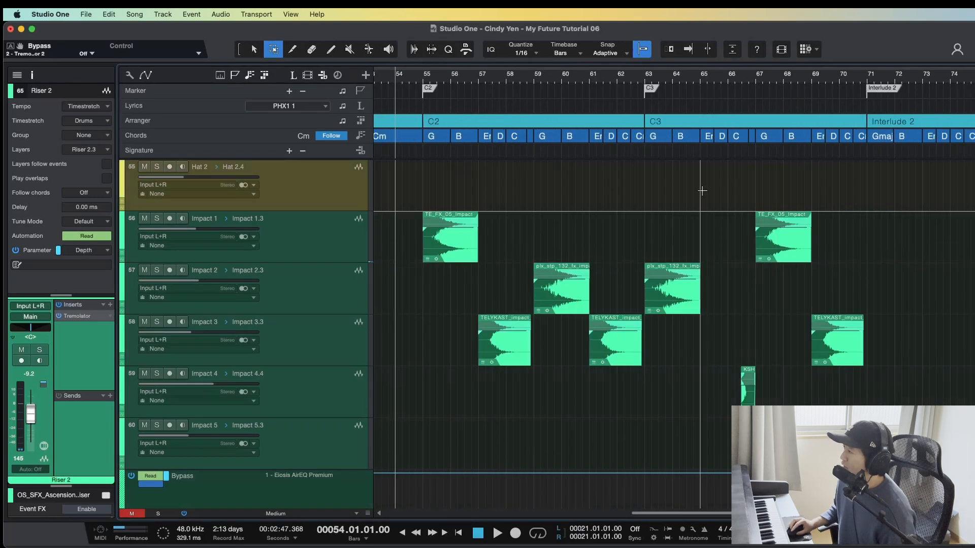
scroll(701, 192, "up", 8)
key("w")
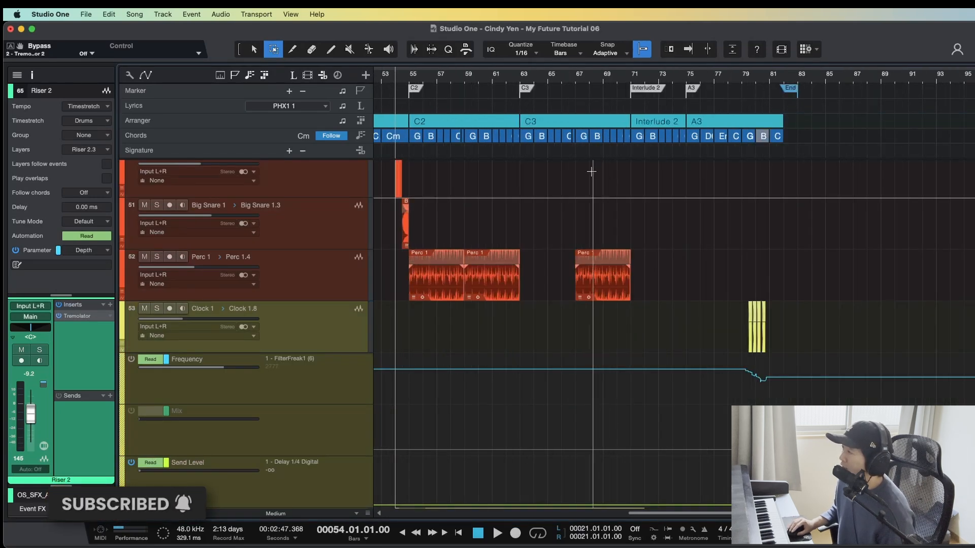
scroll(393, 276, "up", 10)
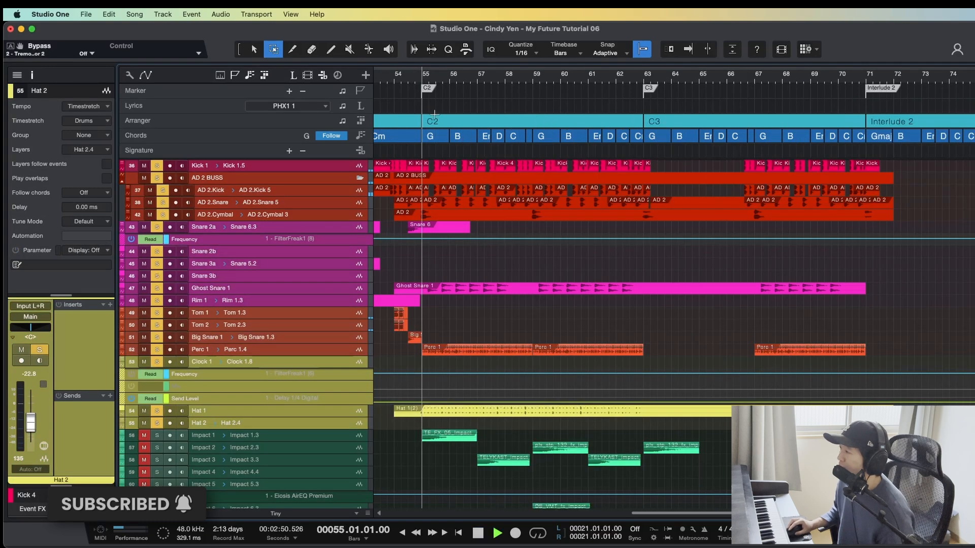
key("space")
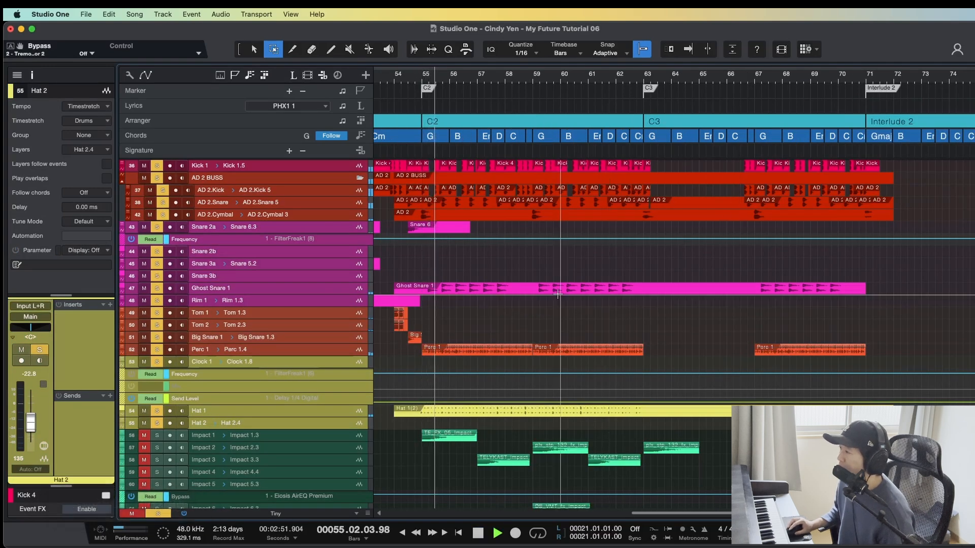
Step: Listen to the soloed drums in C2 with the tracks at small height, review the snare and percussion parts, and stop
key("e")
key("e")
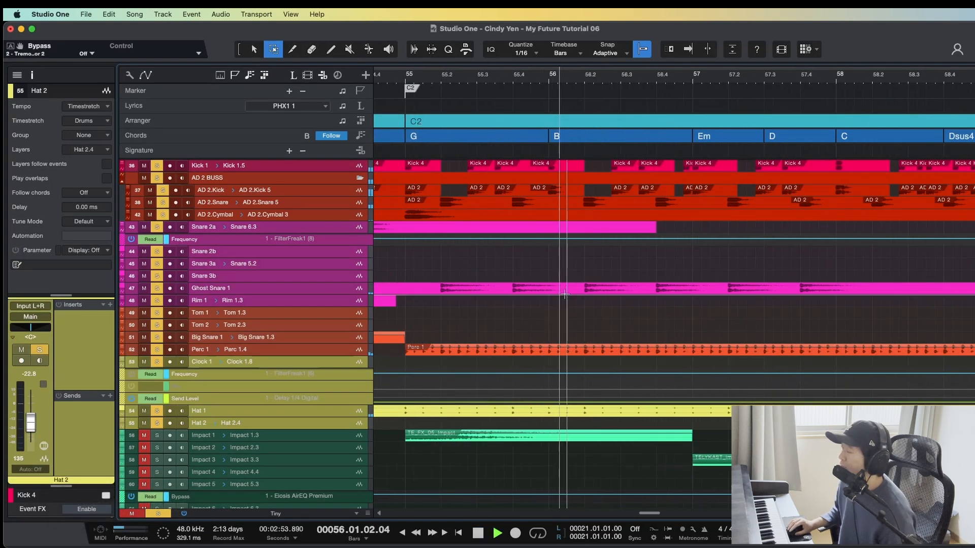
key("shift+e")
key("w")
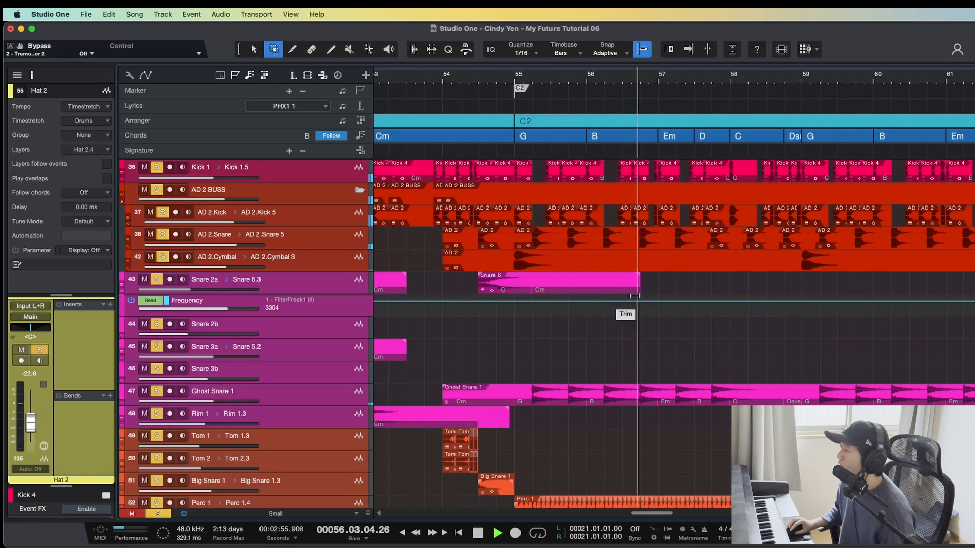
key("w")
scroll(624, 284, "down", 3)
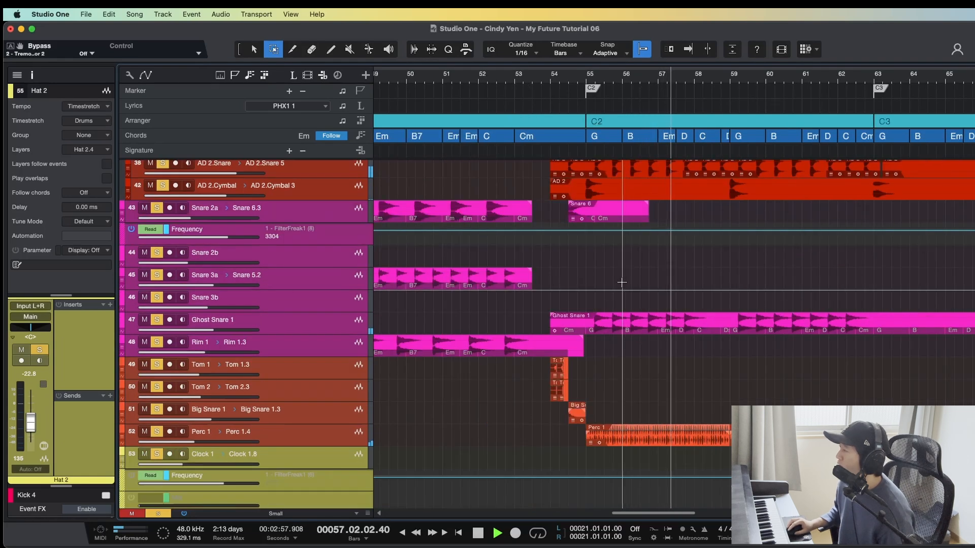
scroll(703, 282, "up", 3)
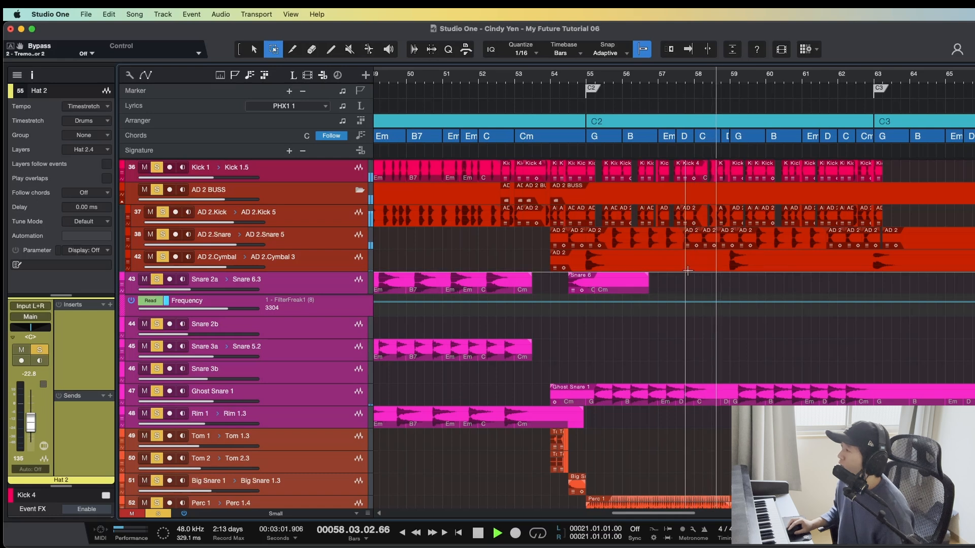
key("space")
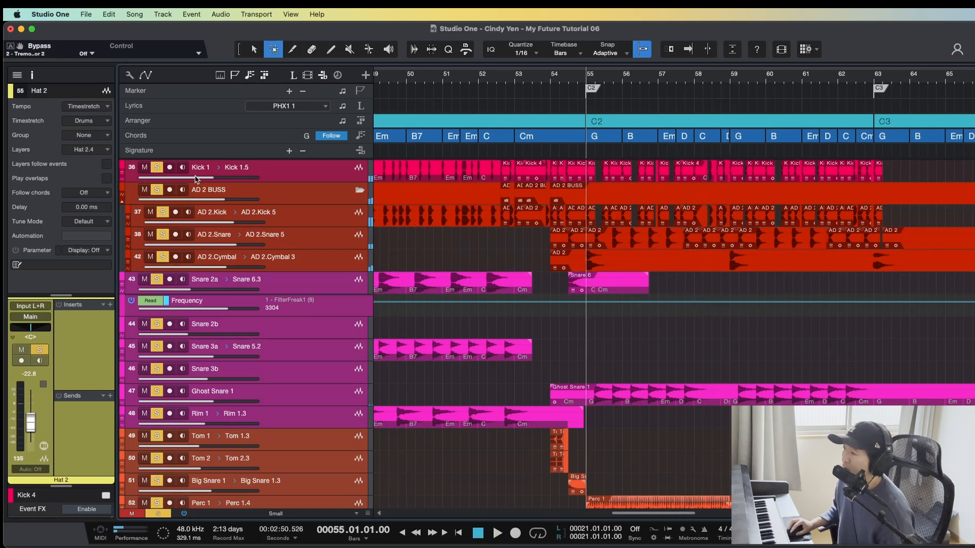
Step: Restrict the solo to the AD 2 BUSS folder, save the song and enlarge the timeline around the start of C2
left_click(156, 190)
key("super+s")
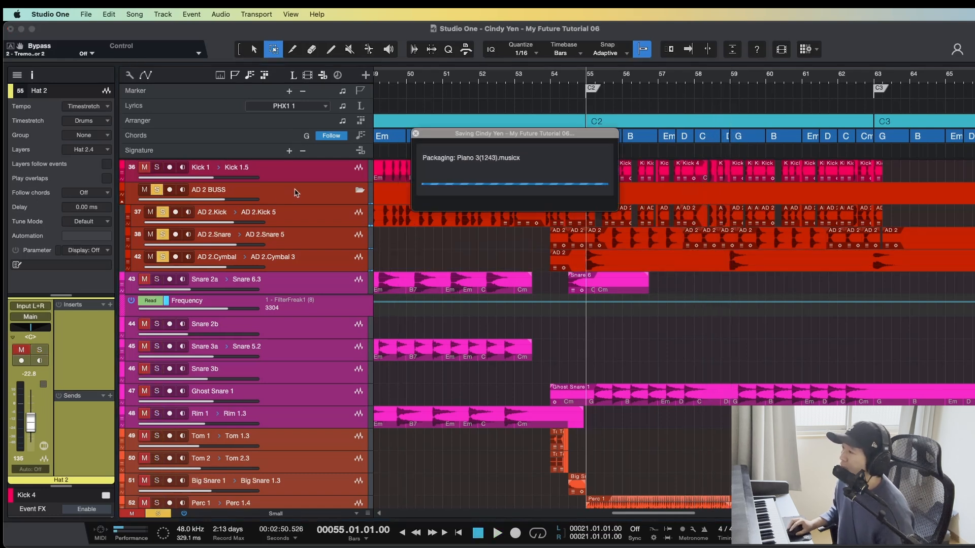
key("e")
key("e")
key("e")
key("w")
key("w")
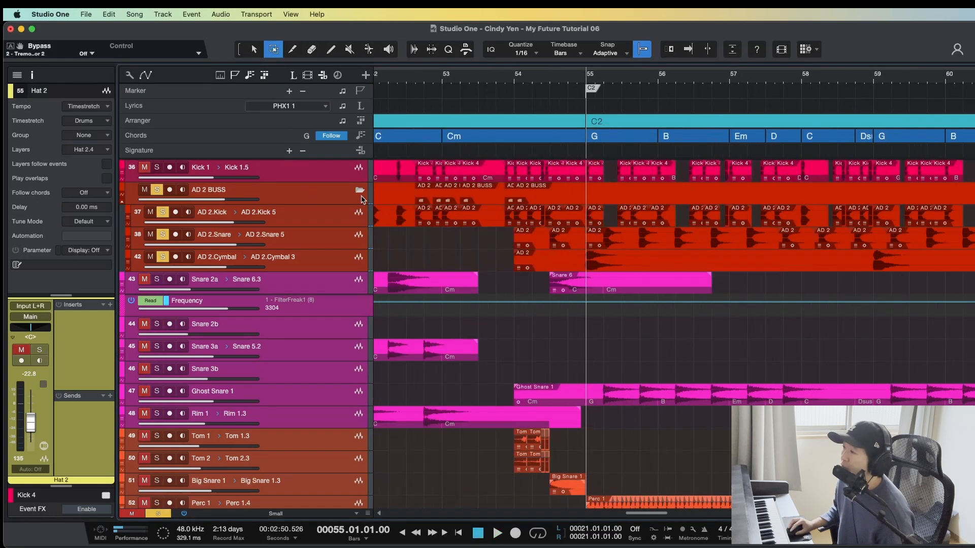
Step: Play the soloed AD 2 BUSS from bar 55, select its AD 2.Snare track and stop
left_click(313, 197)
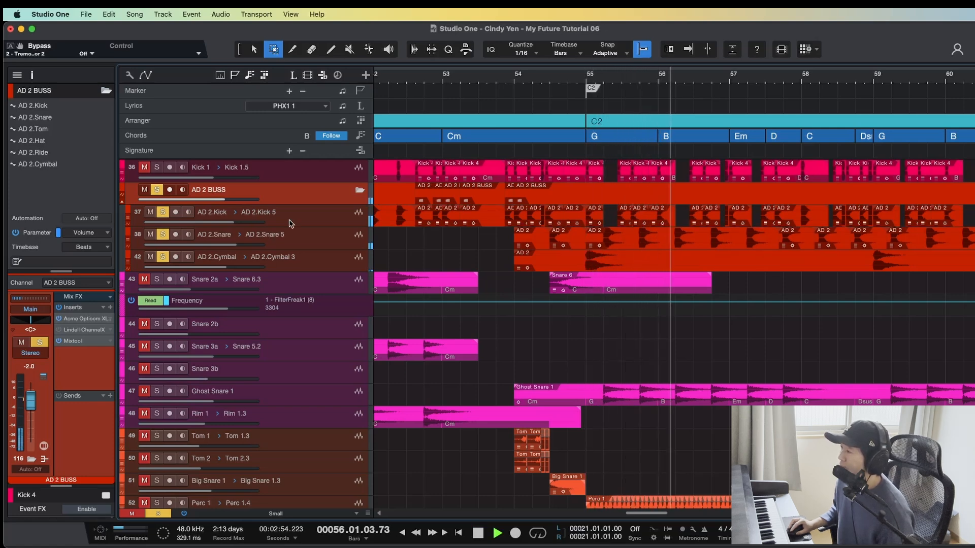
left_click(316, 245)
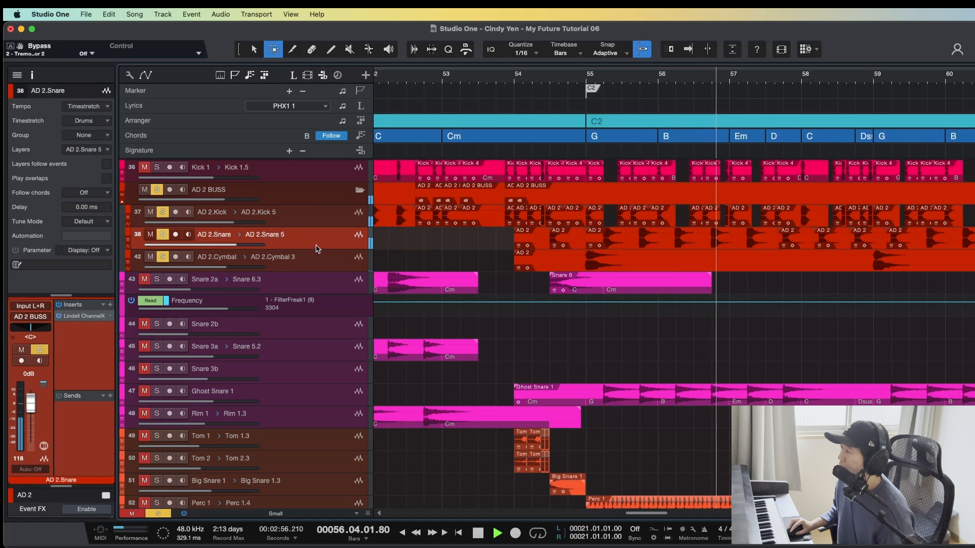
key("space")
Step: Add Kick 1 to the soloed AD 2 BUSS, play both from bar 55 and stop
left_click(308, 168)
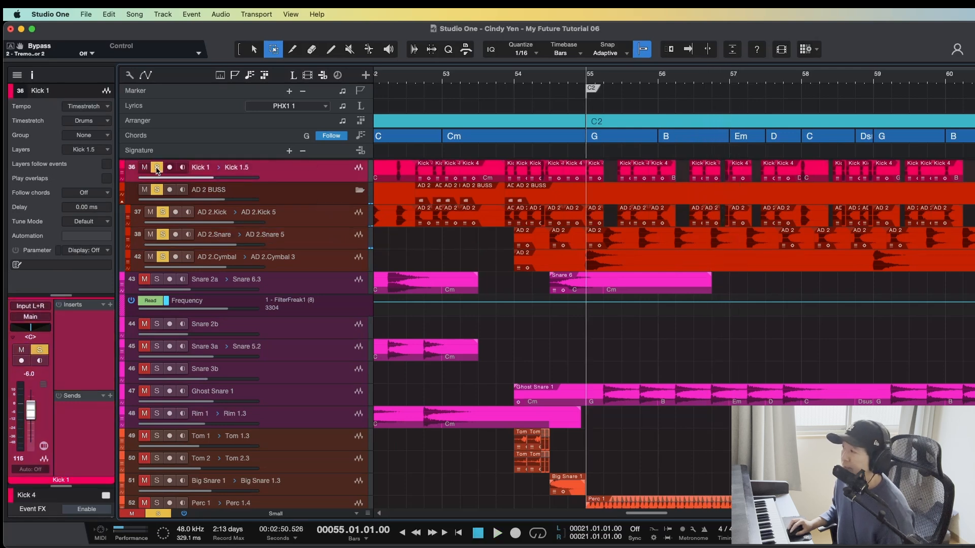
key("space")
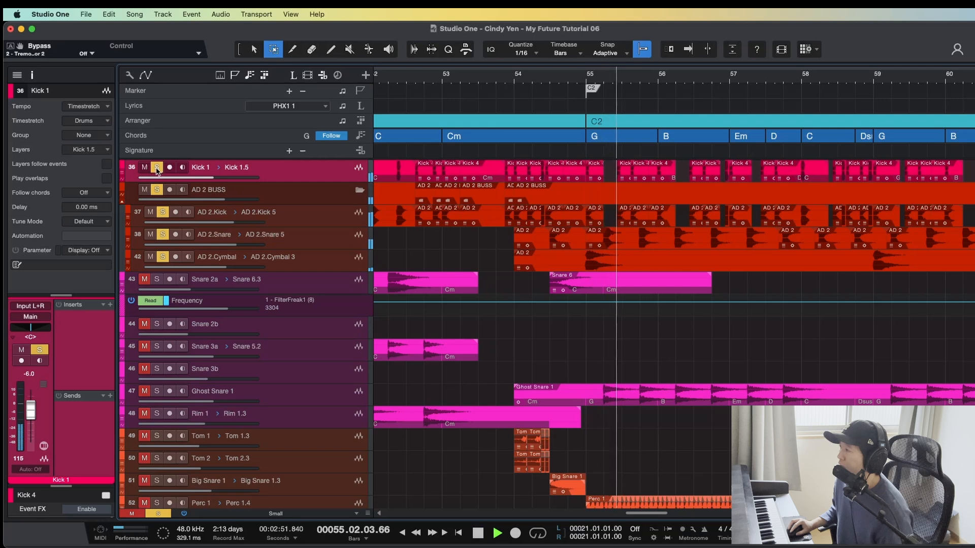
key("space")
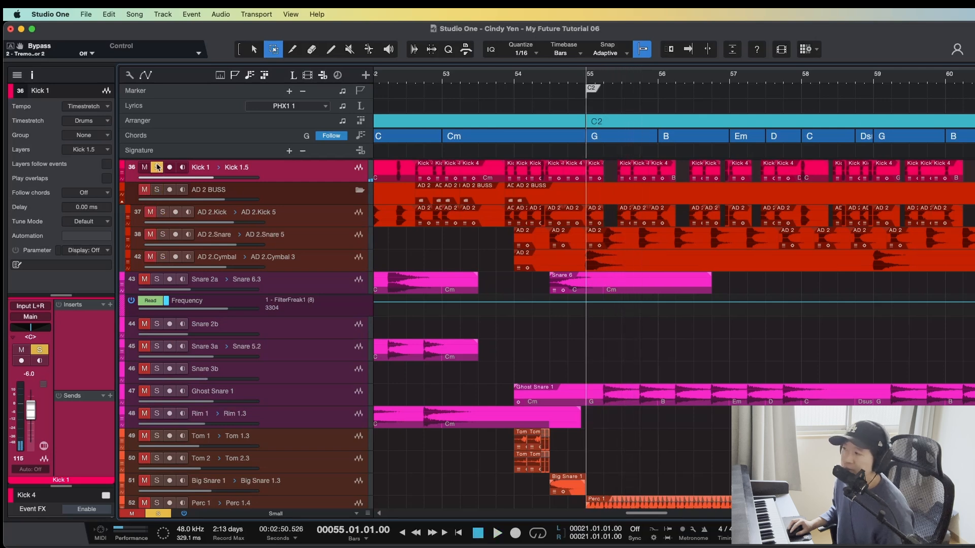
Step: Compare Kick 1 soloed alone with Kick 1 plus AD 2.Kick, playing each from bar 55
key("space")
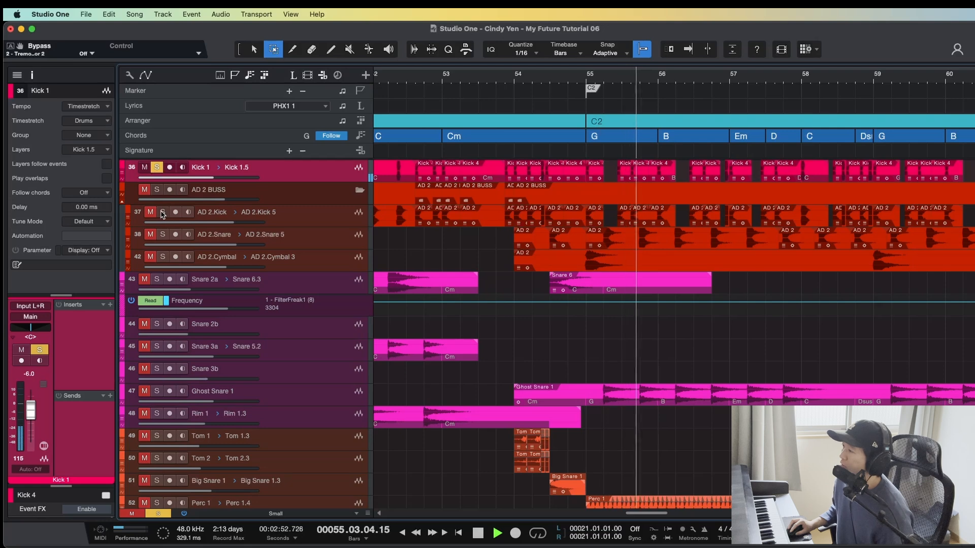
key("space")
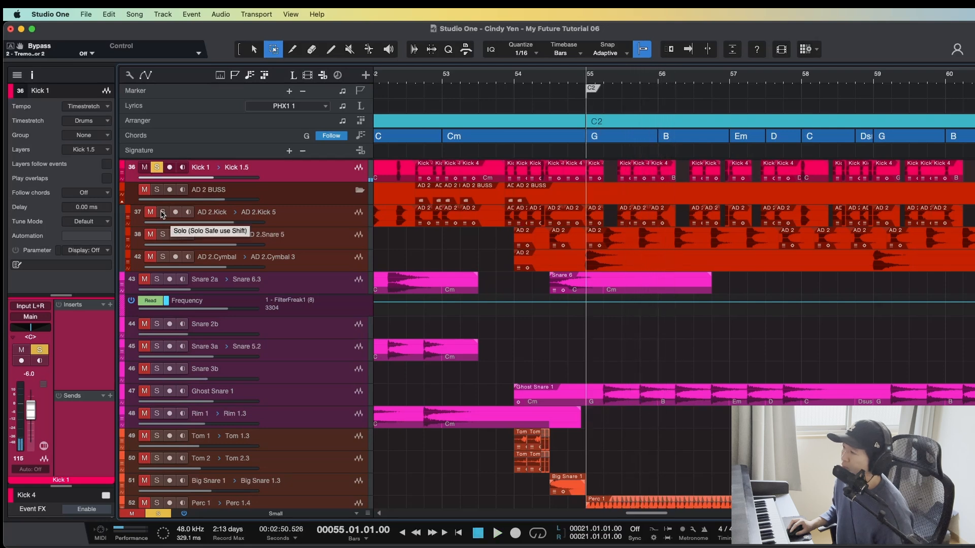
left_click(163, 212)
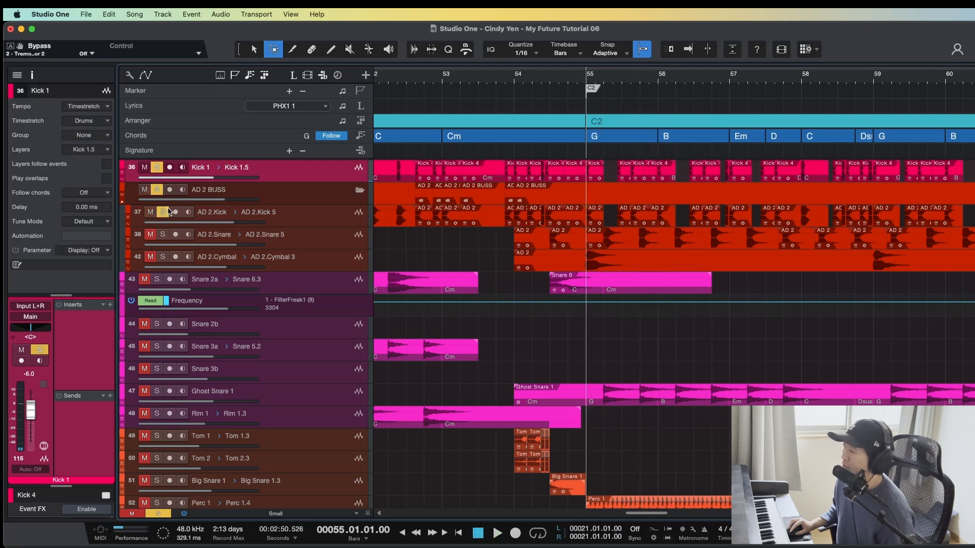
key("space")
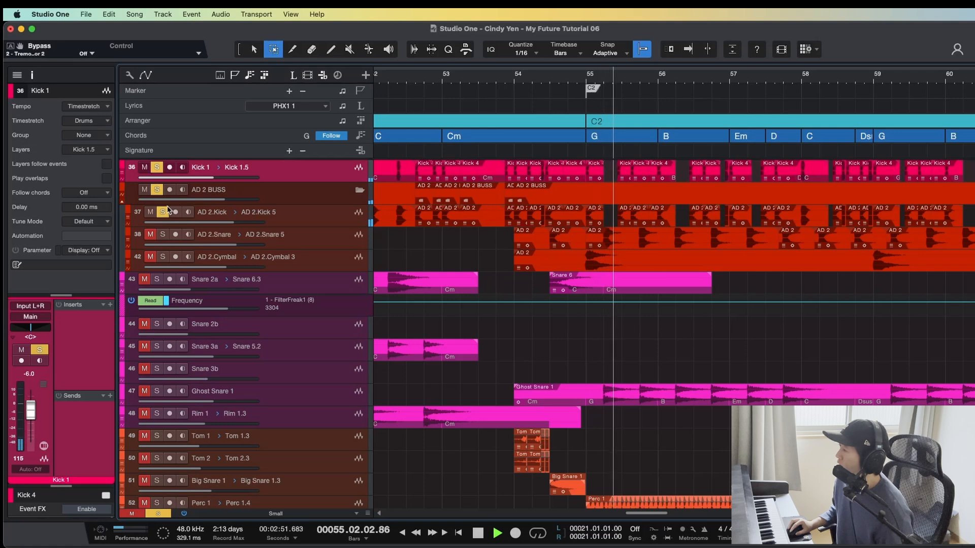
key("space")
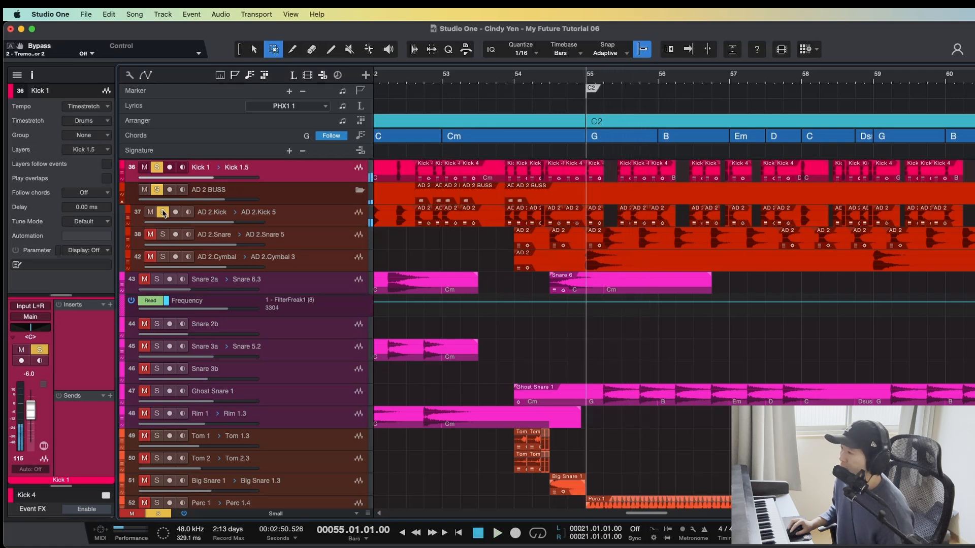
Step: Clear all track solos, select AD 2.Kick and save the song
left_click(162, 212, "alt")
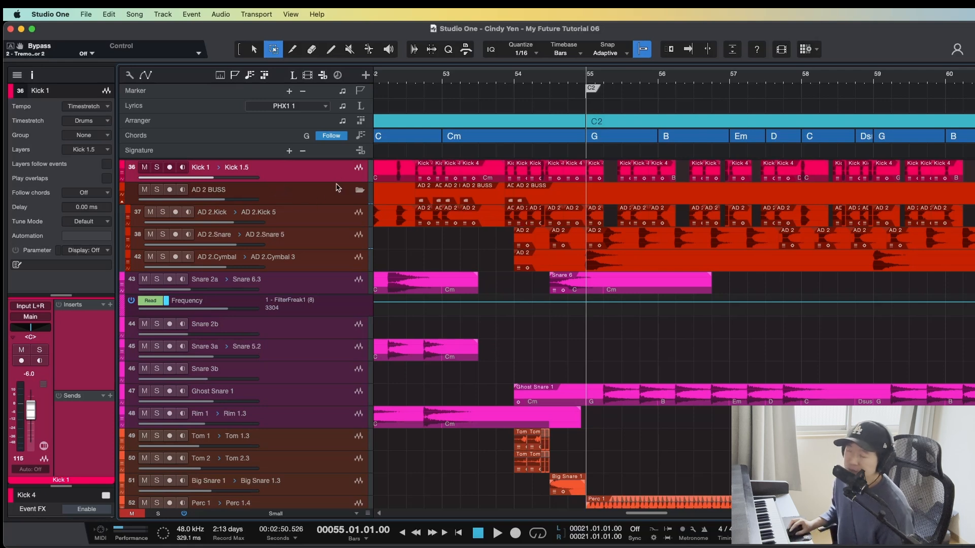
left_click(330, 218)
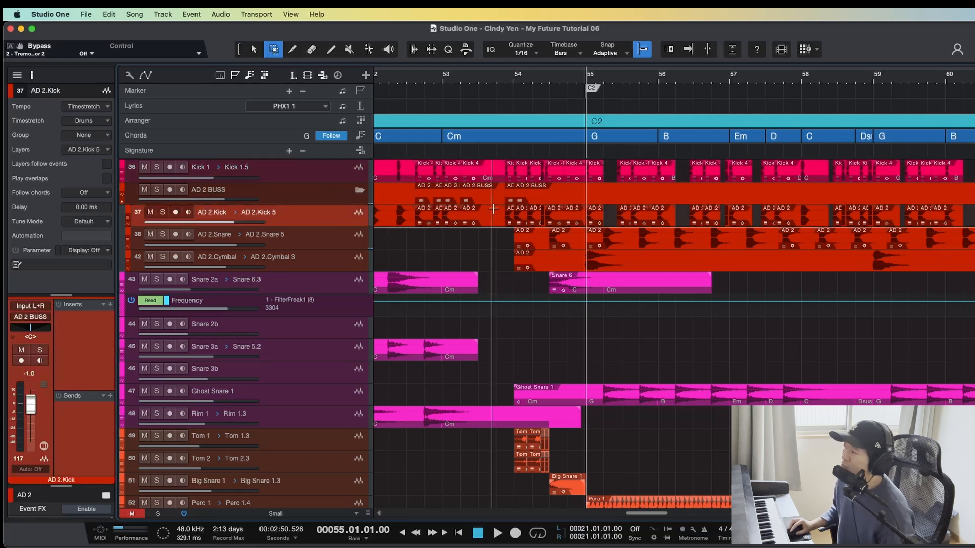
key("w")
key("super+s")
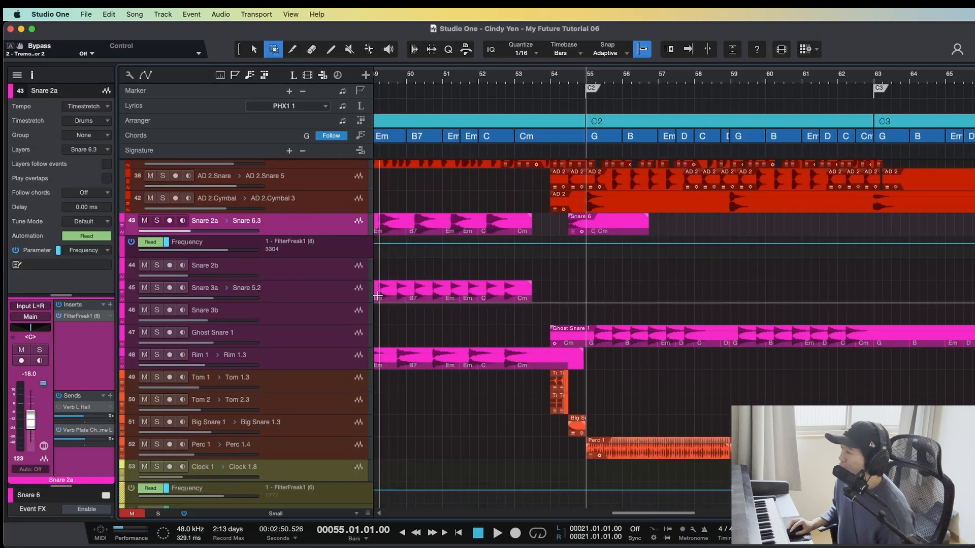
Step: Solo Ghost Snare 1, play it from bar 55, stop, unsolo it and save the song
left_click(330, 334)
key("w")
key("e")
key("e")
key("e")
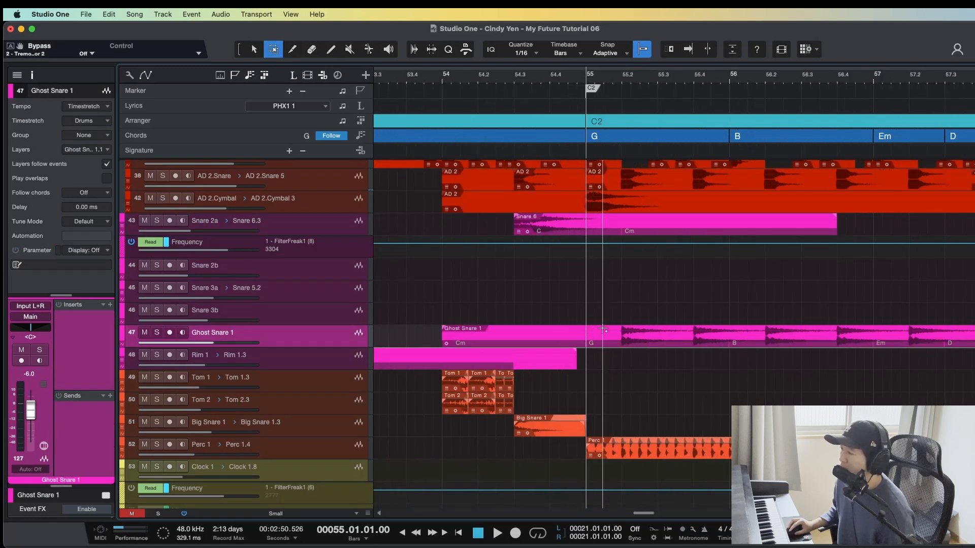
key("s")
key("space")
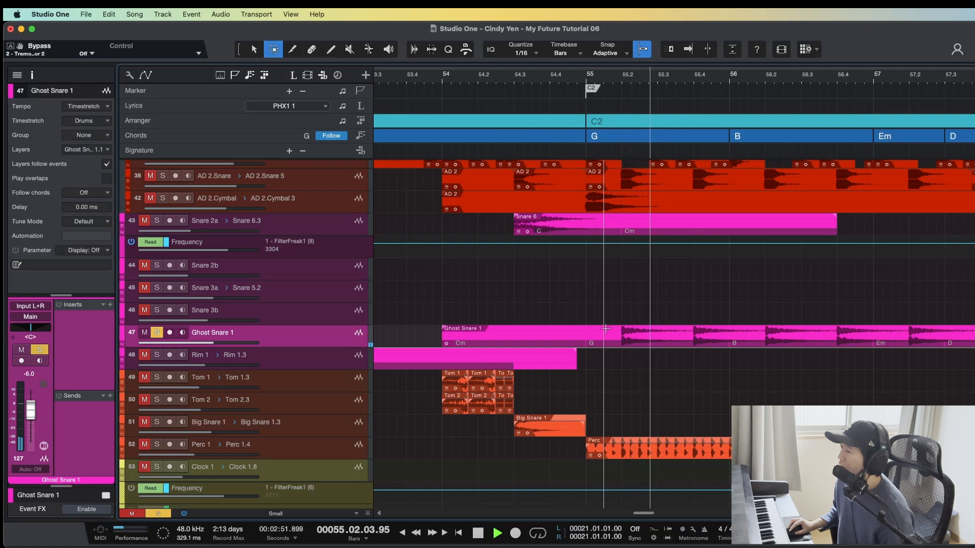
key("w")
key("w")
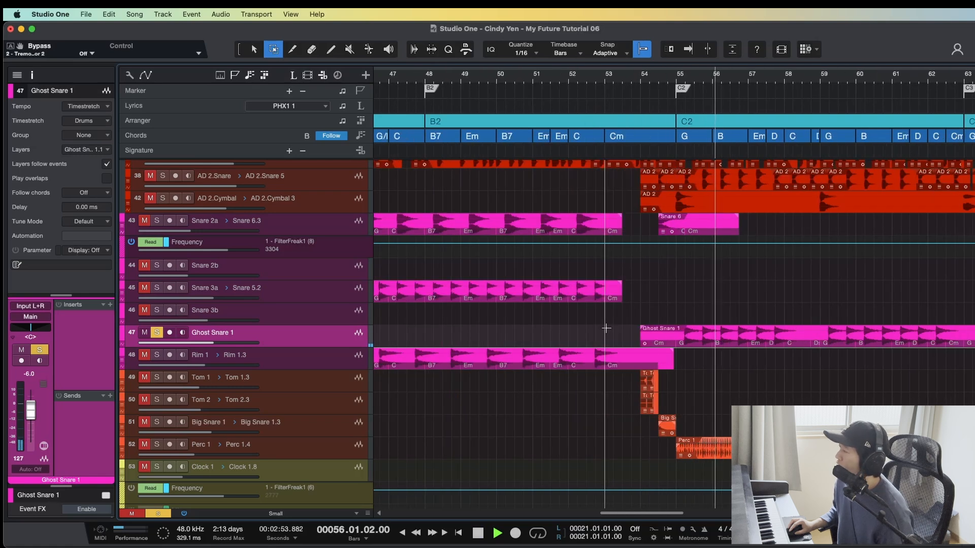
key("space")
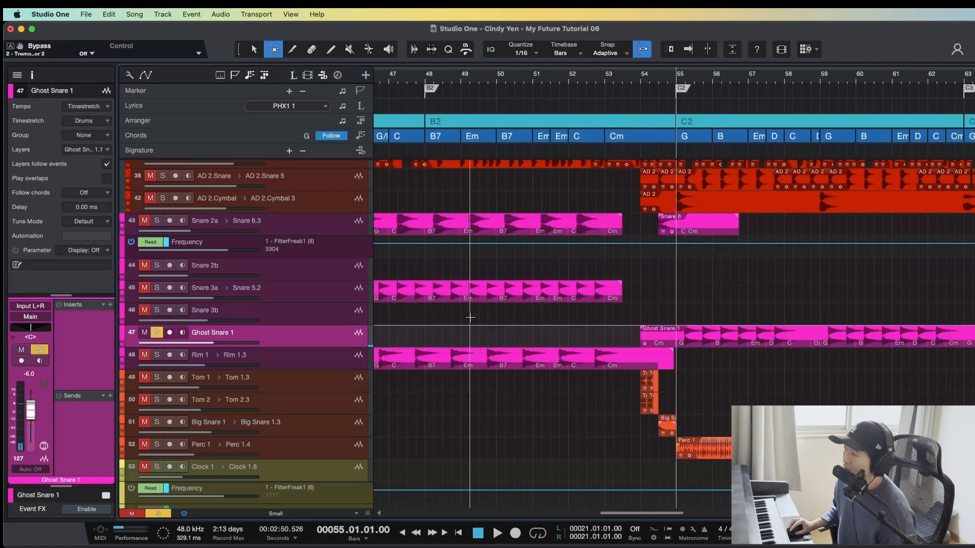
key("s")
key("super+s")
Step: Solo AD 2.Snare, play it from the start of C2 and stop
left_click_drag(749, 75, 698, 92)
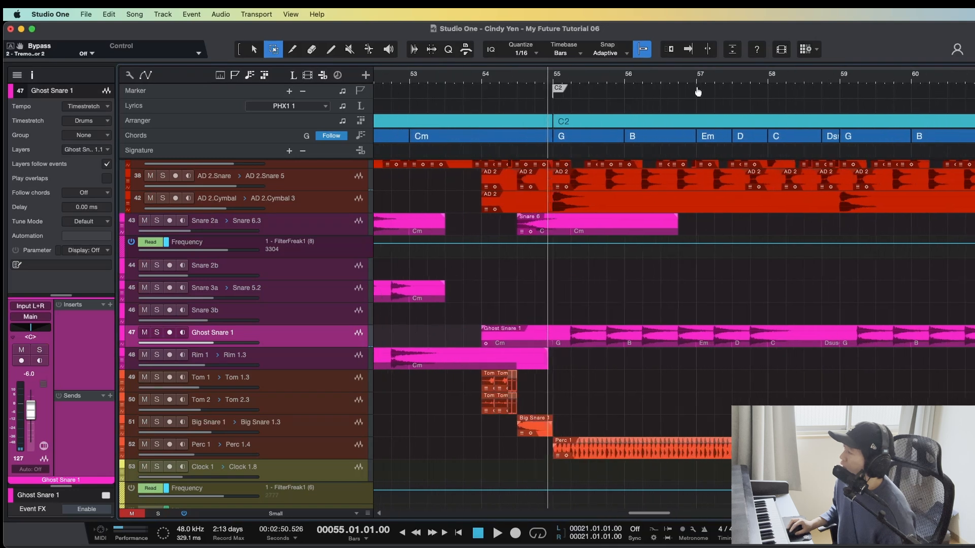
scroll(569, 334, "up", 3)
left_click(548, 231)
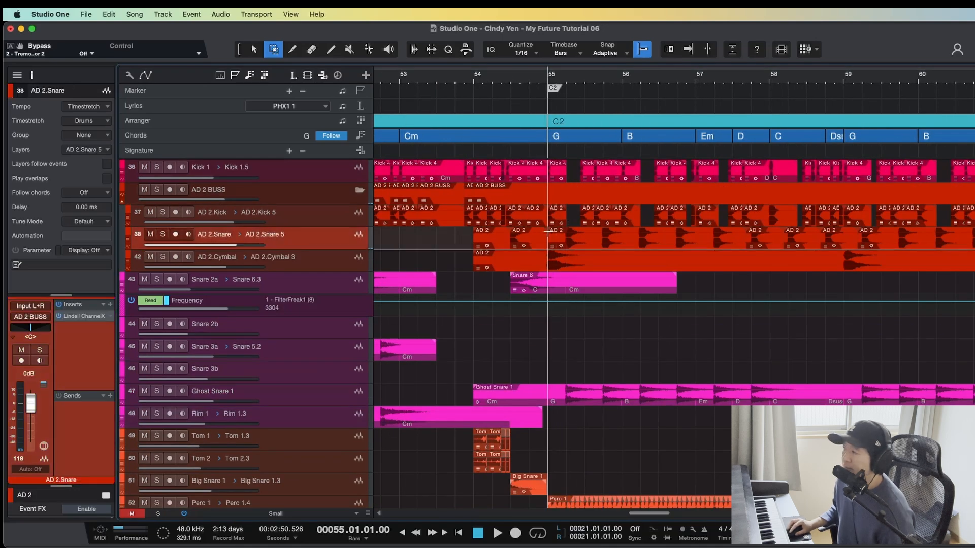
left_click(307, 393)
left_click(299, 245)
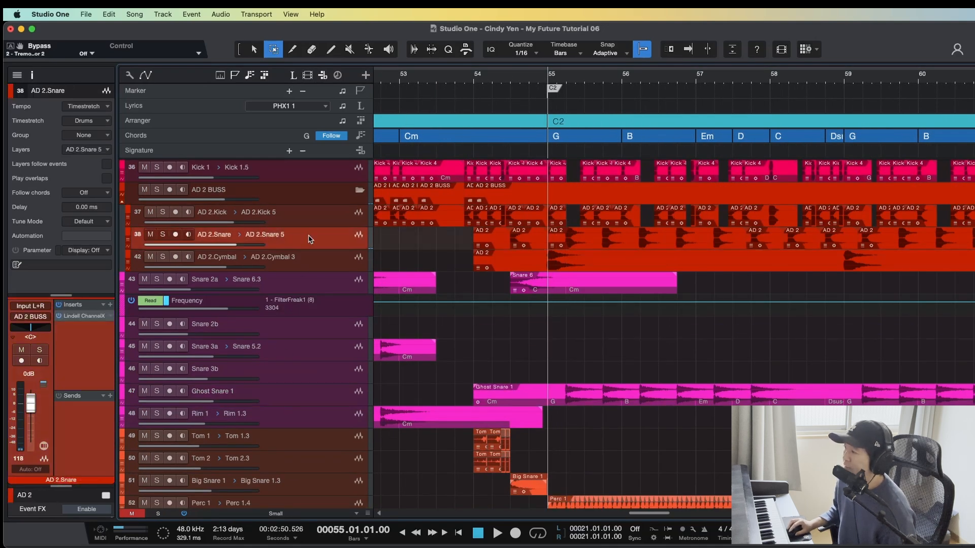
key("s")
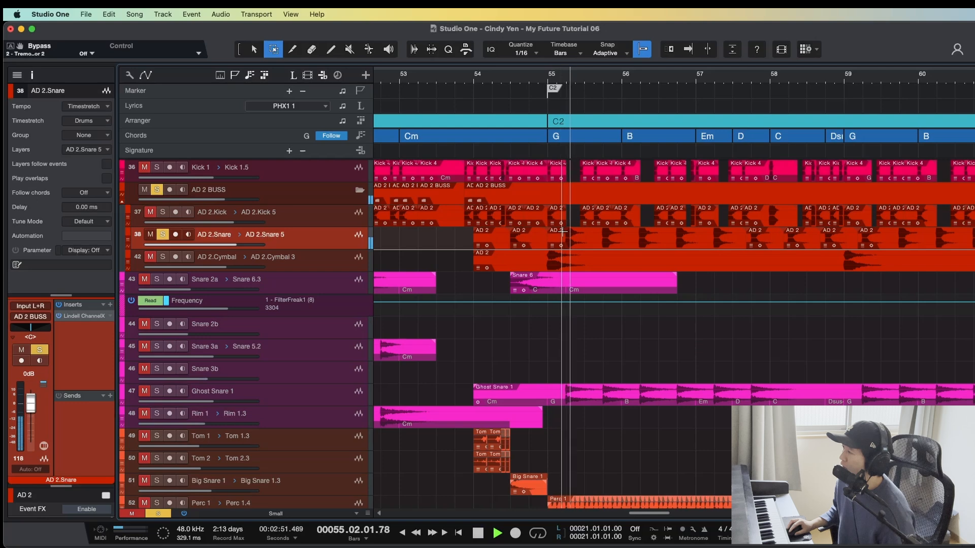
key("space")
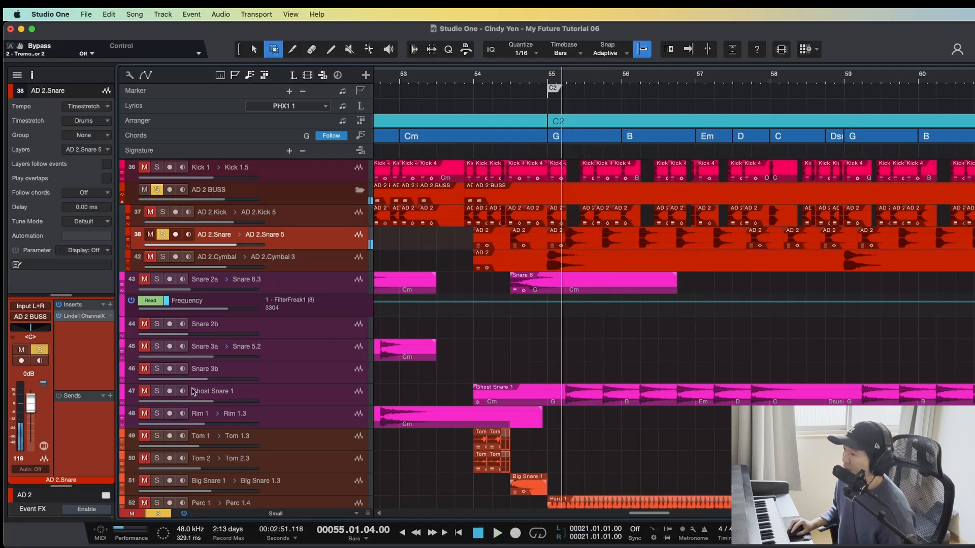
Step: Play Ghost Snare 1 soloed together with AD 2.Snare at the start of C2, stop and clear the solos
left_click(177, 393)
key("space")
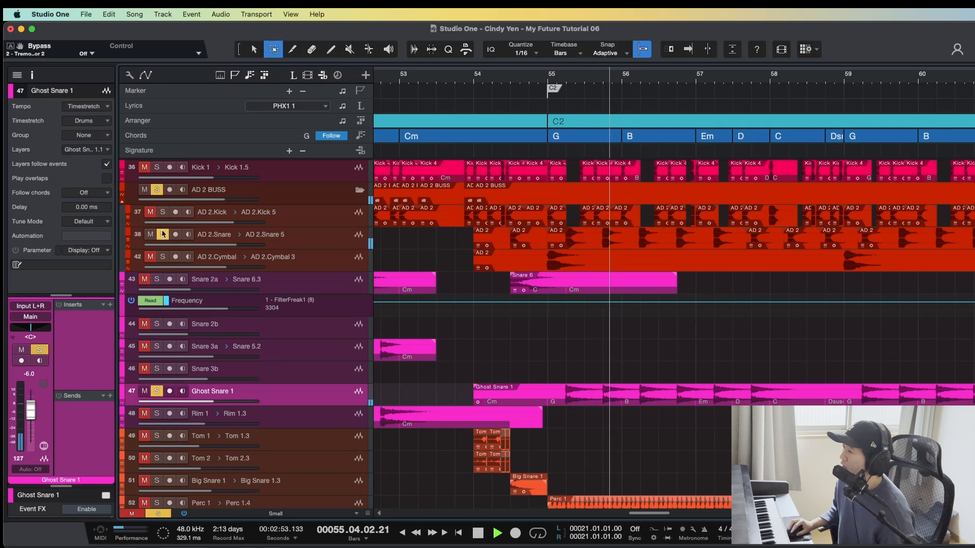
key("space")
key("s")
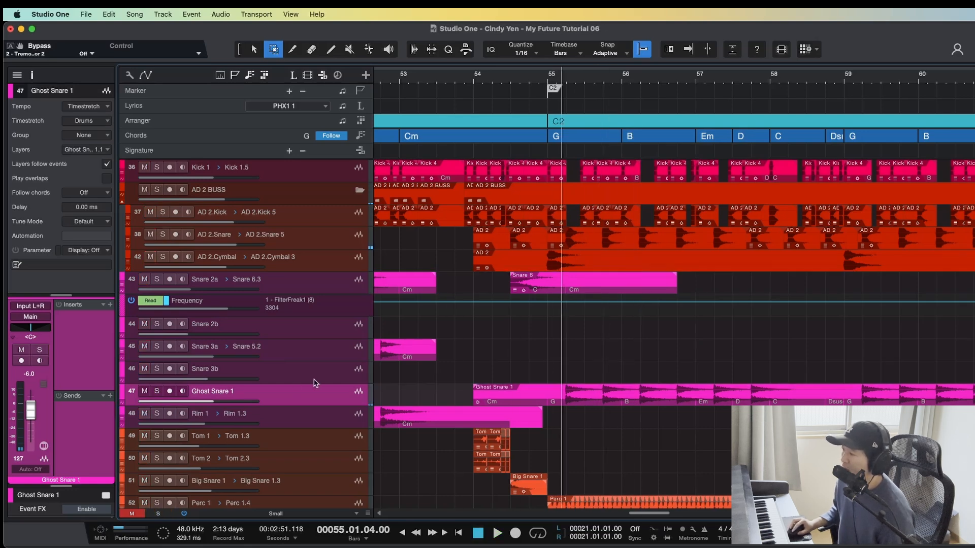
Step: Solo the tracks from Kick 1 through Ghost Snare 1, play them together in C2, stop and unsolo them
left_click(326, 170, "shift")
key("s")
key("space")
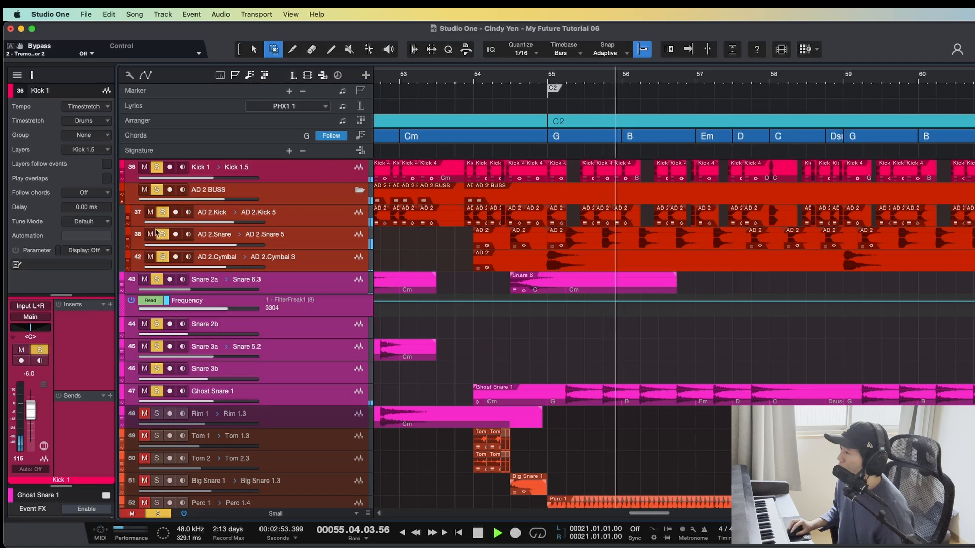
key("space")
key("s")
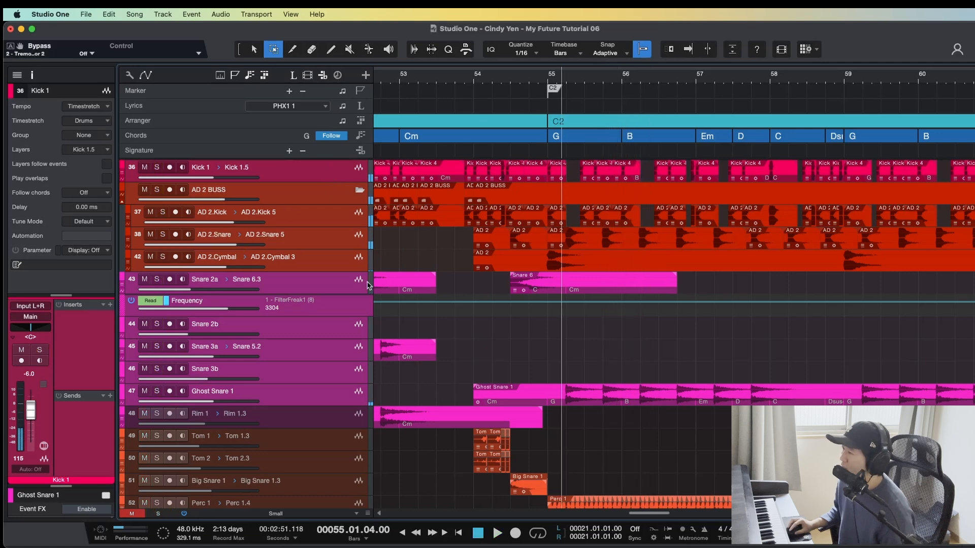
Step: Solo Perc 1, play it from the start of C2 and stop
key("w")
key("w")
scroll(642, 395, "down", 5)
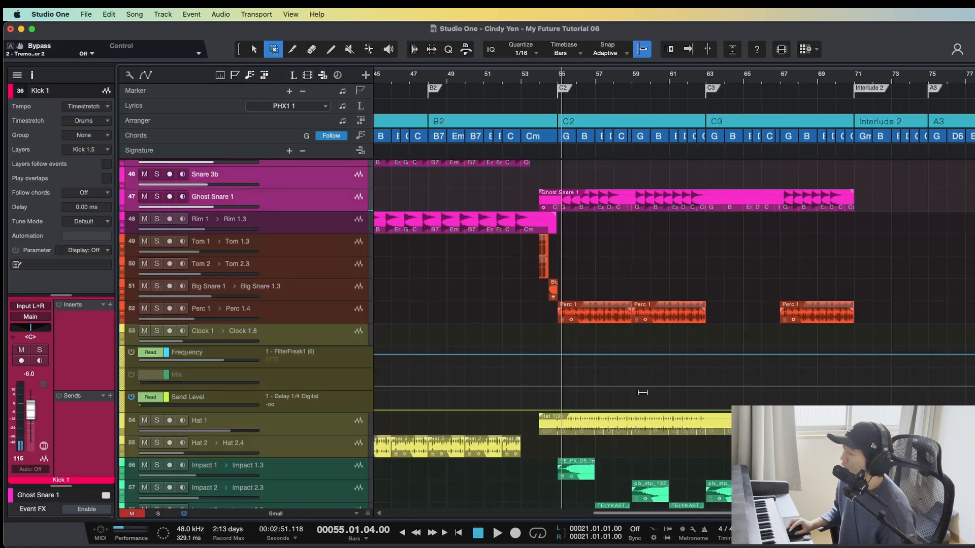
left_click(559, 315)
key("s")
key("e")
key("e")
key("space")
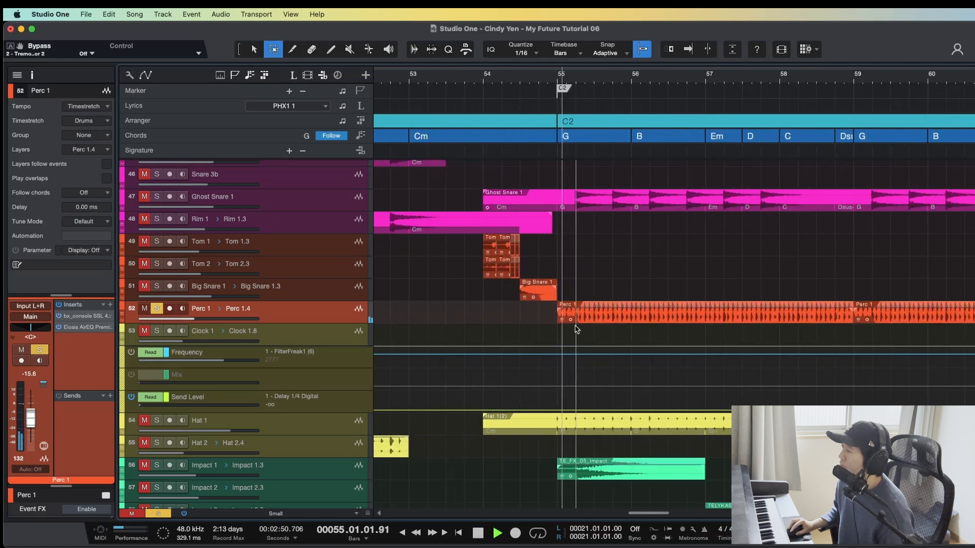
key("w")
key("w")
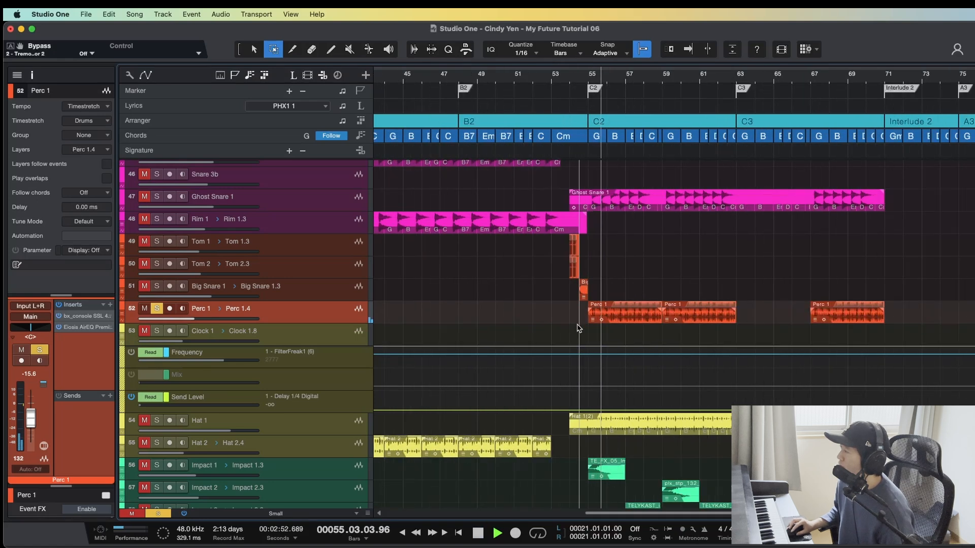
scroll(578, 328, "down", 1)
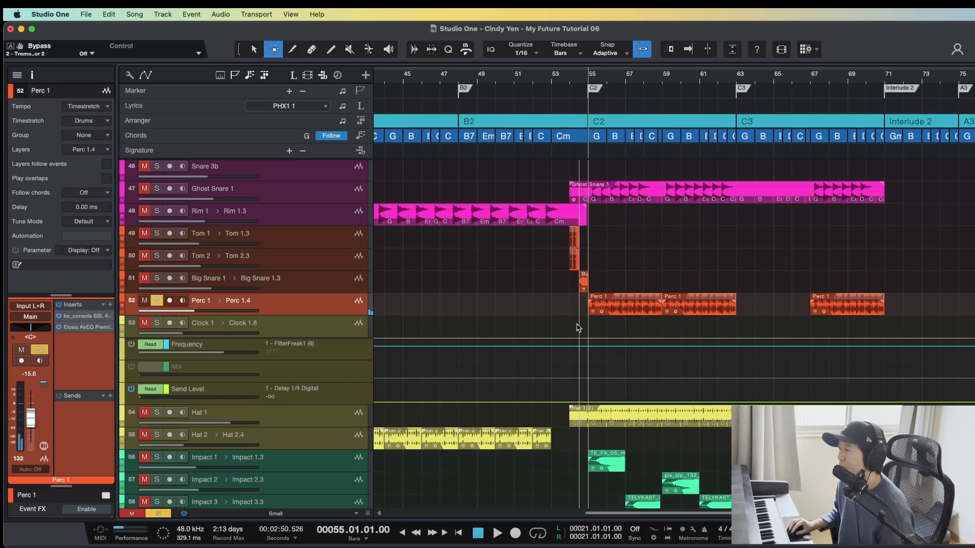
Step: Save the song, then solo Hat 1 and play it from the start of C2
key("super+s")
scroll(633, 334, "down", 5)
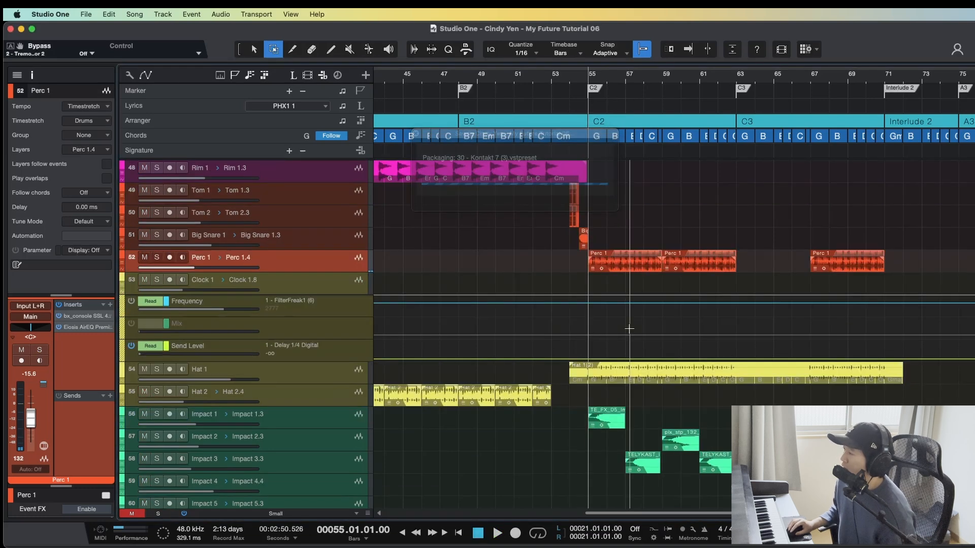
left_click(588, 282)
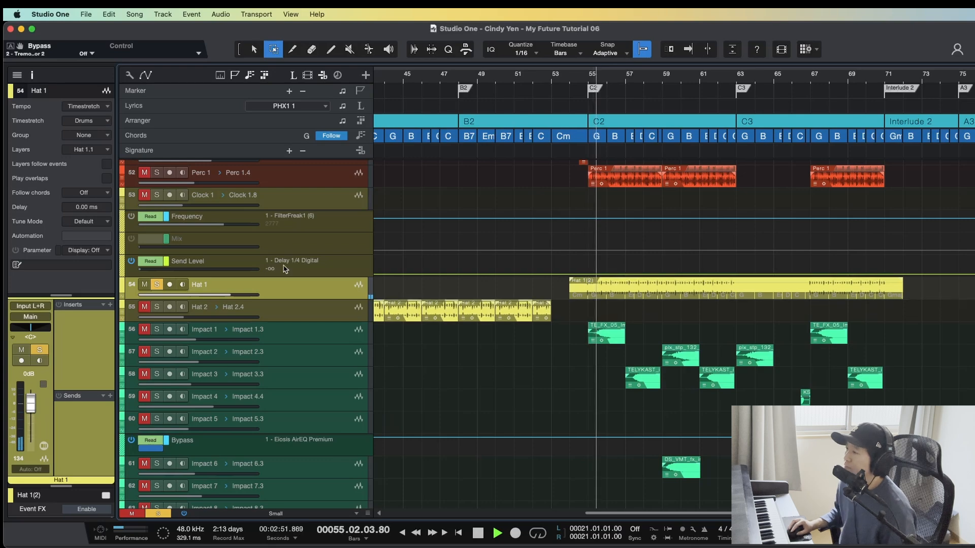
Step: Solo the tracks from Kick 1 through Clock 1 together with Hat 1, play C2, stop and clear all solos
scroll(314, 280, "up", 5)
left_click(305, 357)
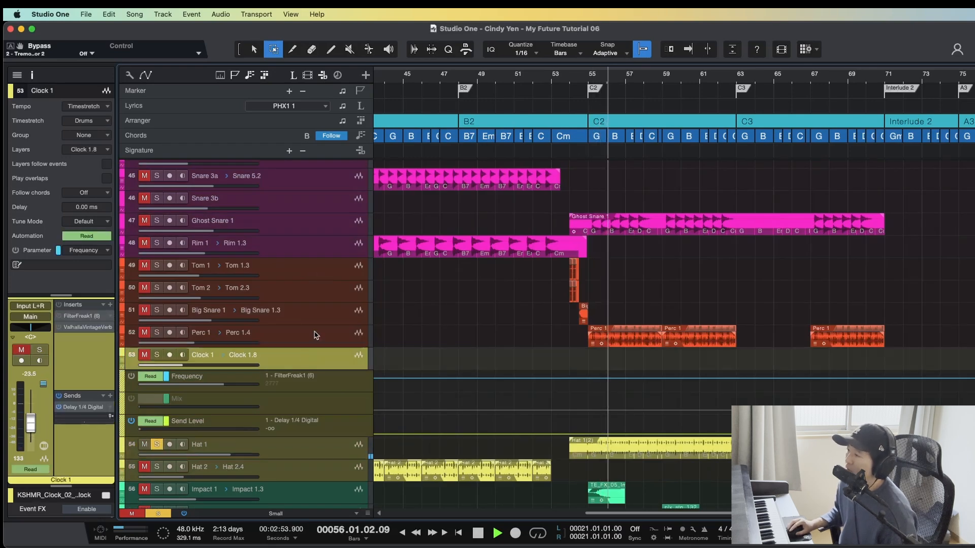
scroll(320, 304, "up", 5)
left_click(331, 169, "shift")
key("s")
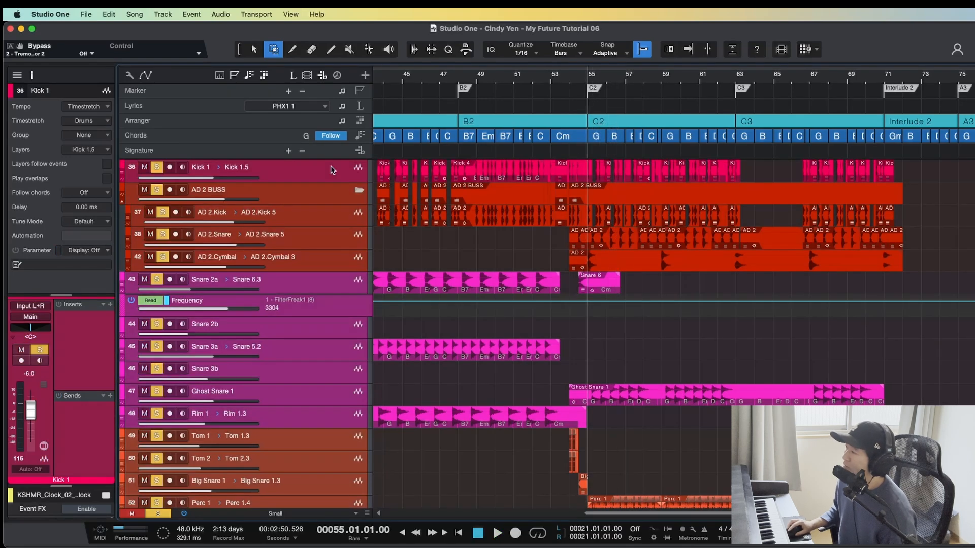
scroll(536, 355, "down", 5)
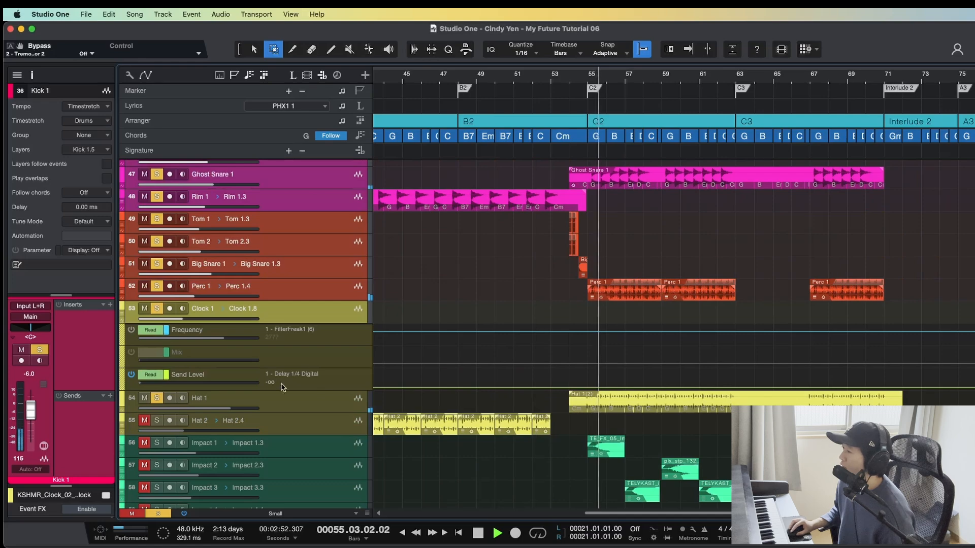
key("space")
key("shift+s")
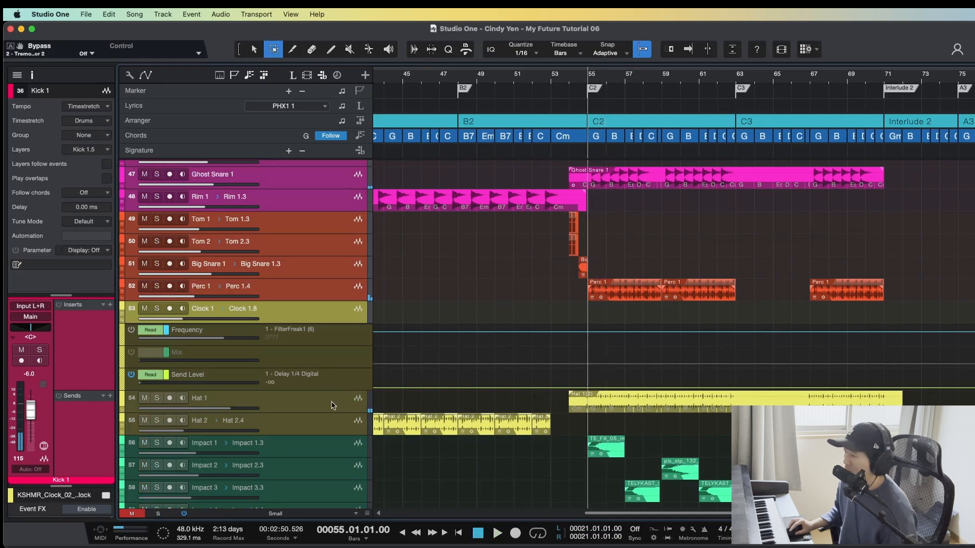
Step: Save the song, solo Piano 1, play it from the start of C2 and stop
scroll(476, 402, "down", 15)
key("w")
key("cmd+s")
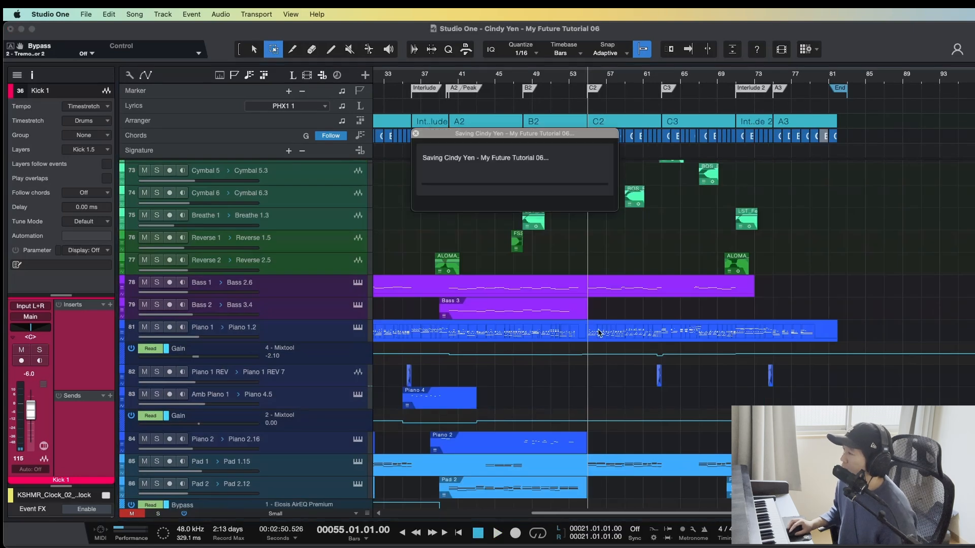
left_click(588, 336)
key("s")
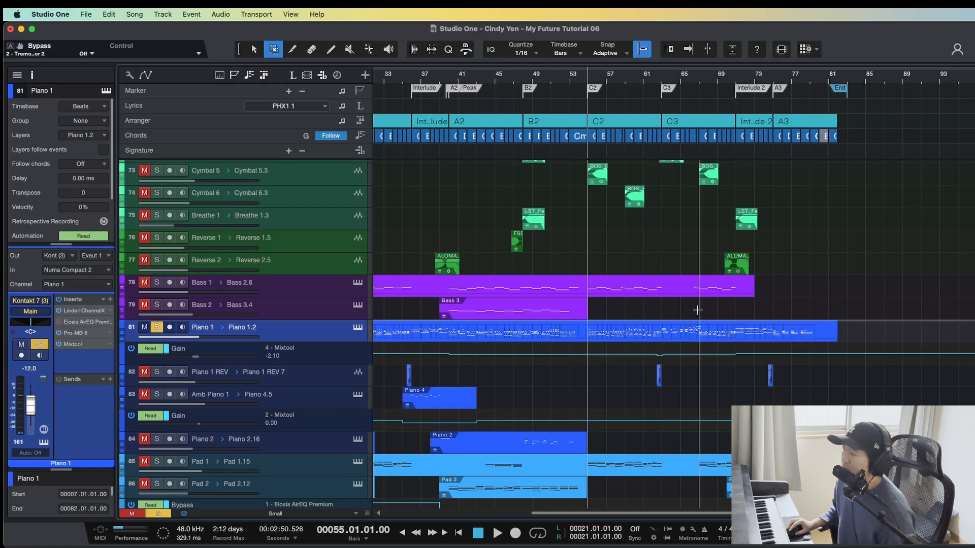
key("space")
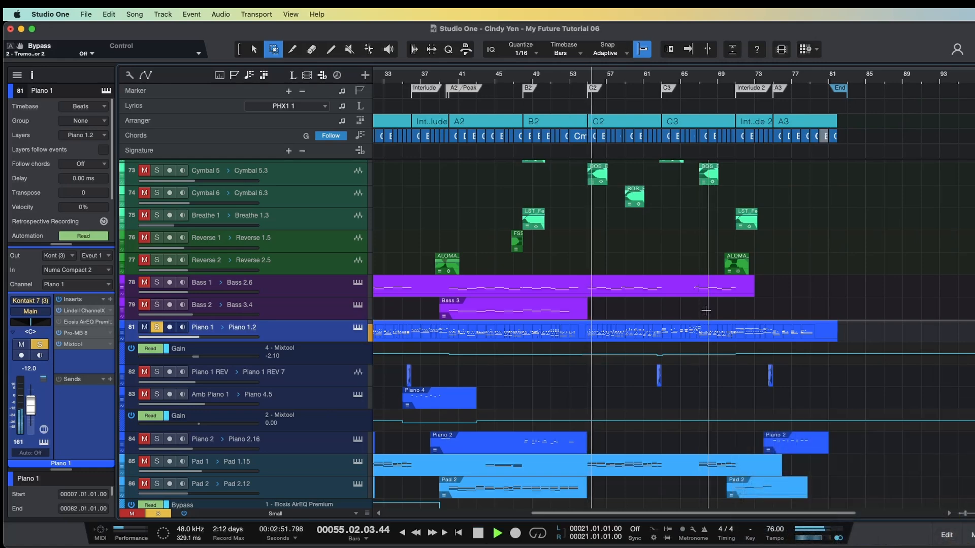
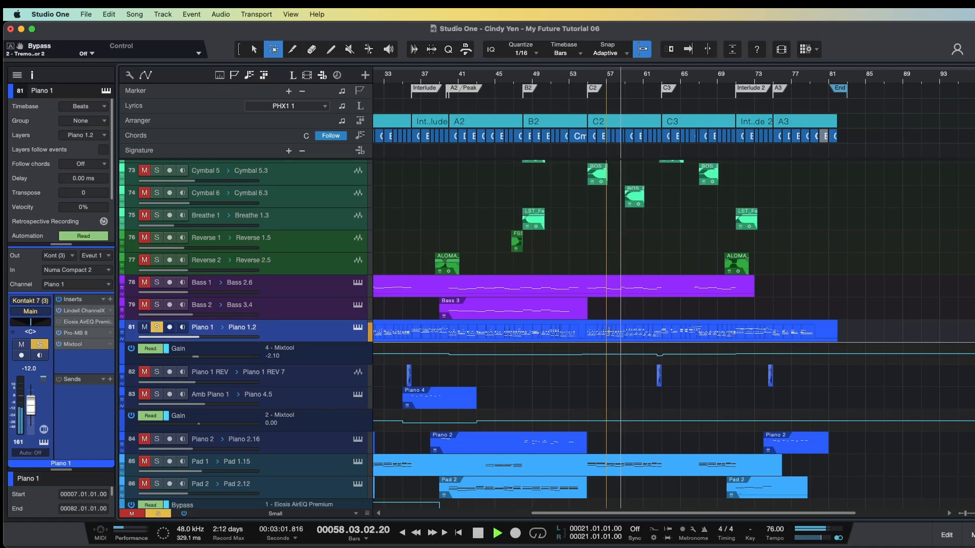
key("space")
Step: Select the Pad 3 clip at the start of C2 and save the song
scroll(599, 305, "down", 10)
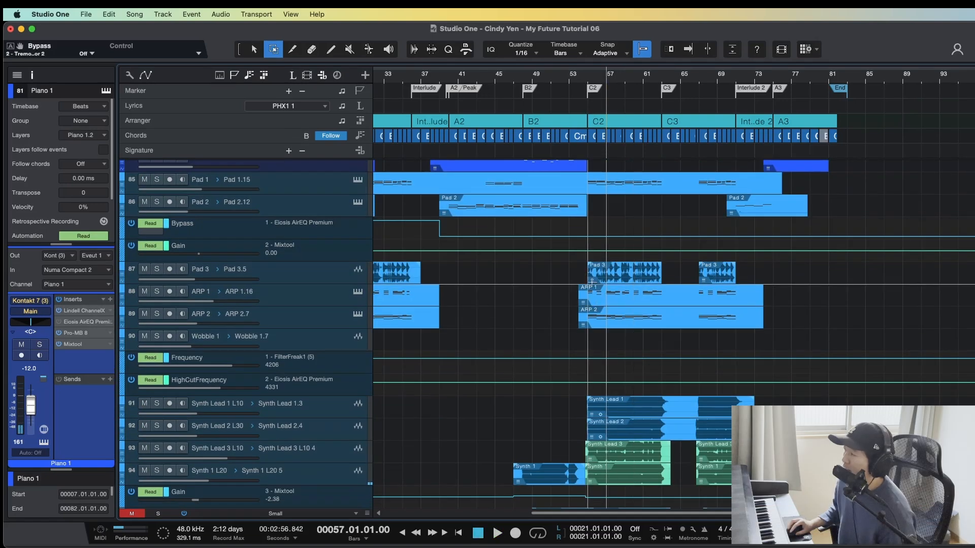
left_click(592, 279)
scroll(591, 281, "down", 5)
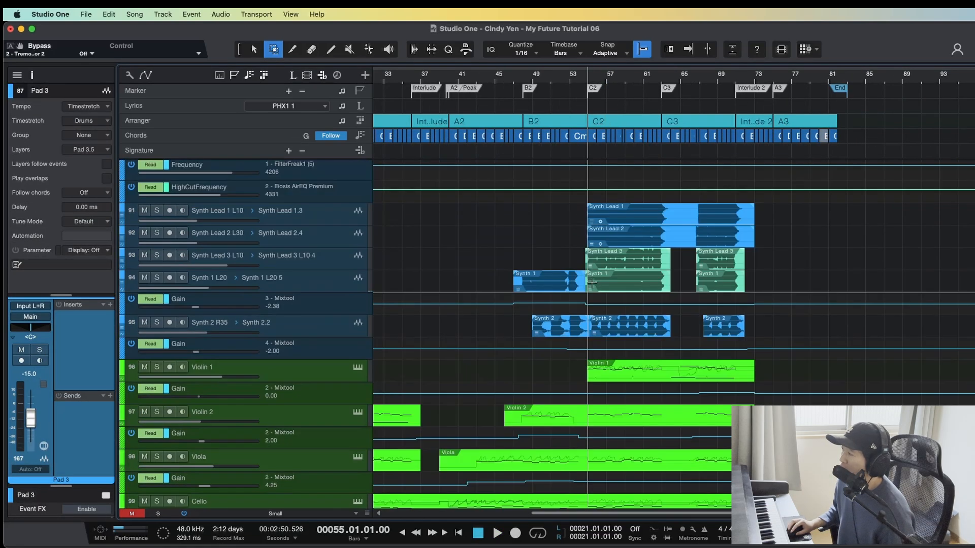
key("super+s")
Step: Solo Synth Lead 1 L10, play it from the start of C2, stop and unsolo it
key("w")
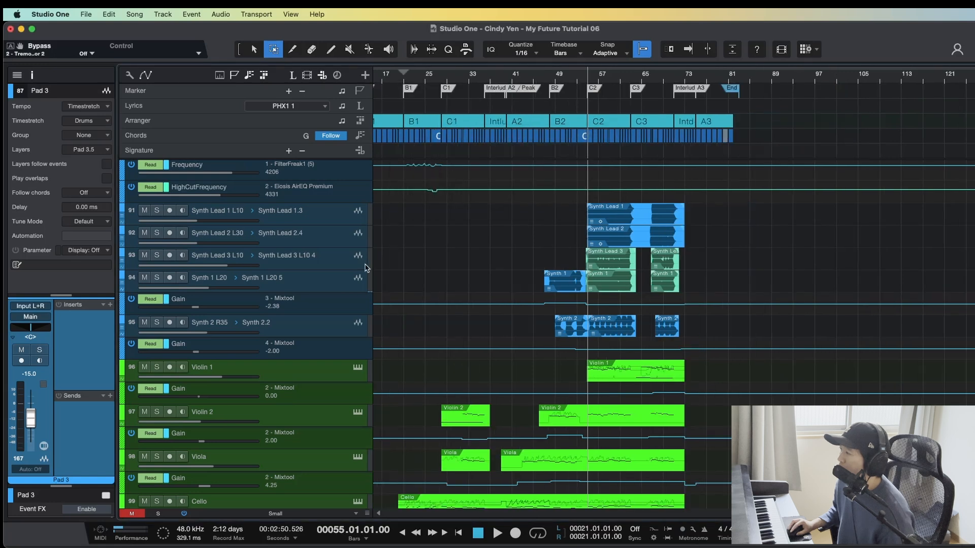
key("e")
left_click(318, 214)
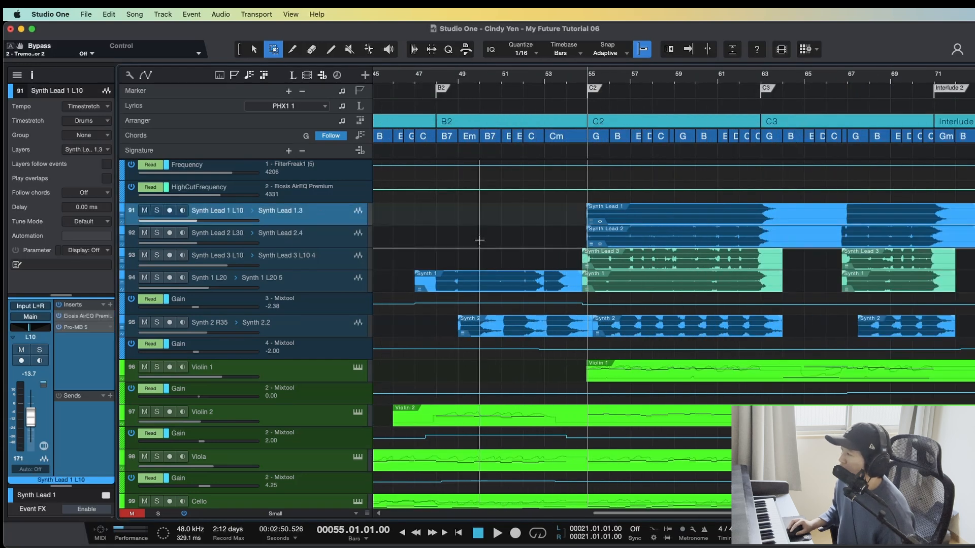
key("s")
scroll(559, 268, "up", 3)
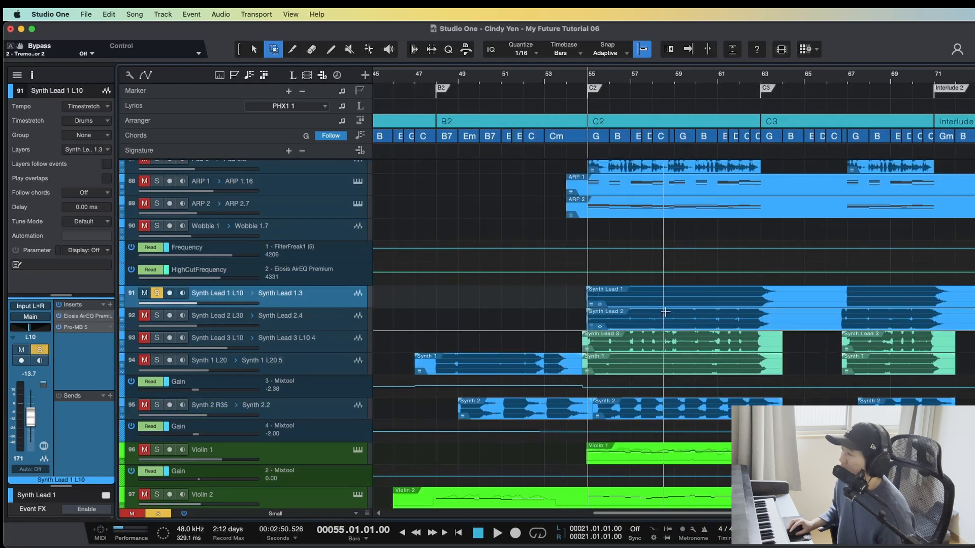
scroll(674, 325, "up", 1)
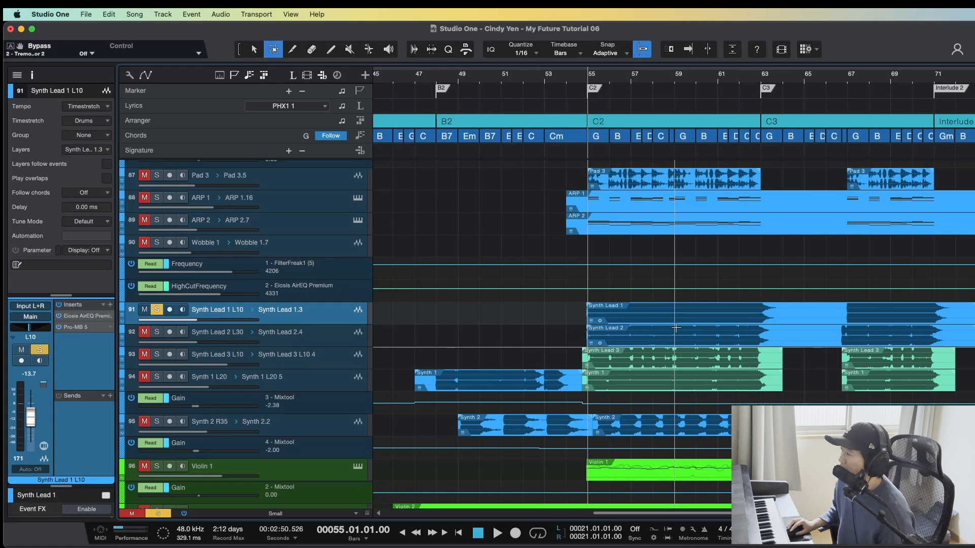
key("space")
key("w")
key("e")
key("e")
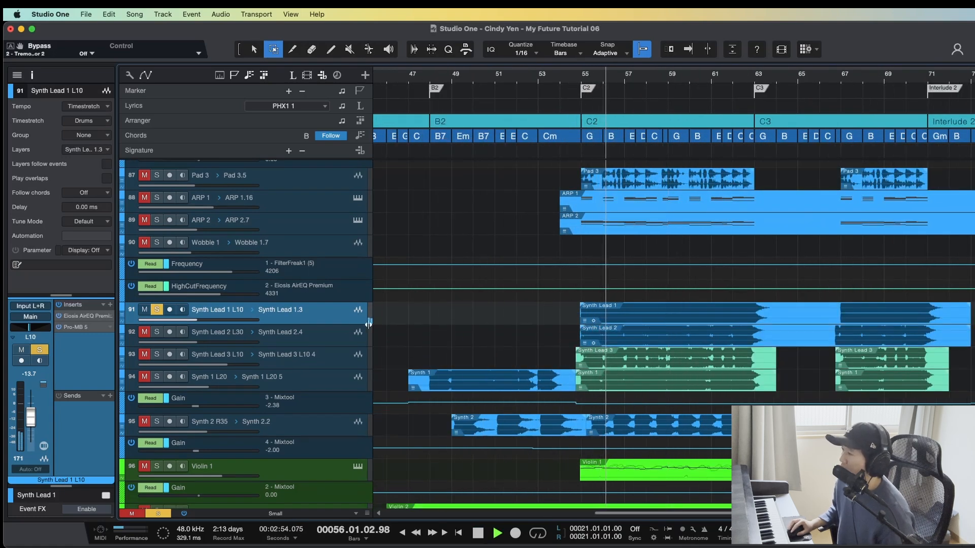
key("space")
key("s")
Step: Play Synth Lead 2 L30 and Synth Lead 3 L10 one after the other, each soloed in C2, and clear the solos
left_click(315, 333)
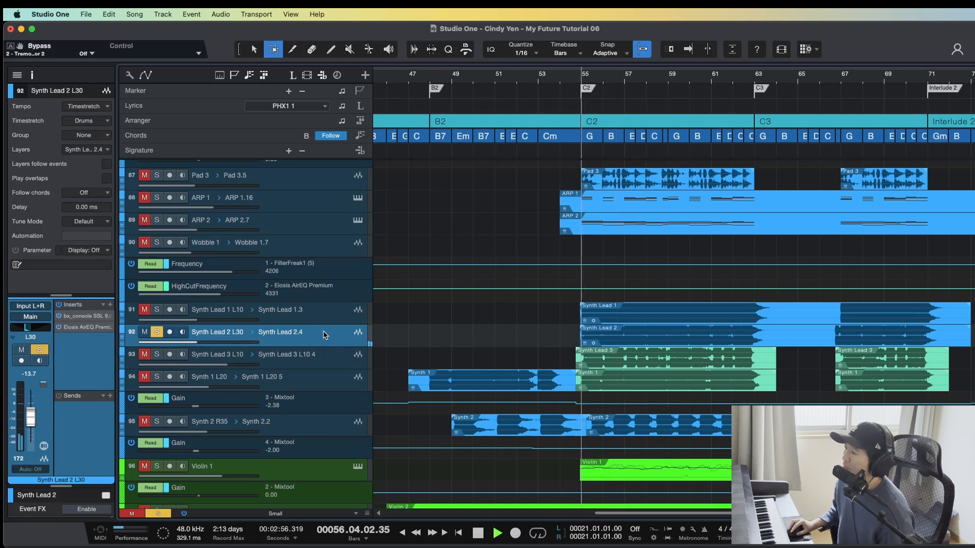
left_click(323, 364)
key("s")
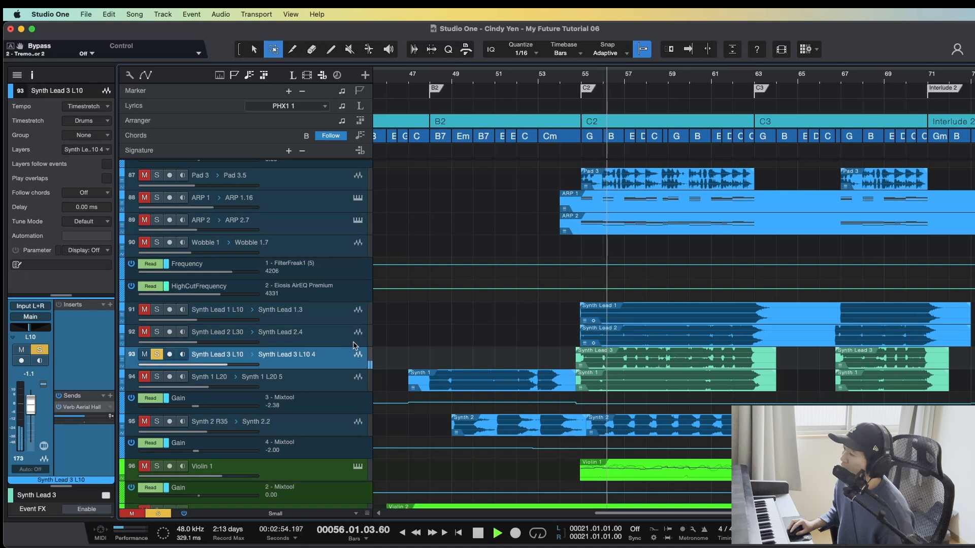
key("space")
key("shift+s")
Step: Play Synth 1 L20 soloed from the start of C2, first alone and then together with Synth Lead 3 L10
left_click(330, 380)
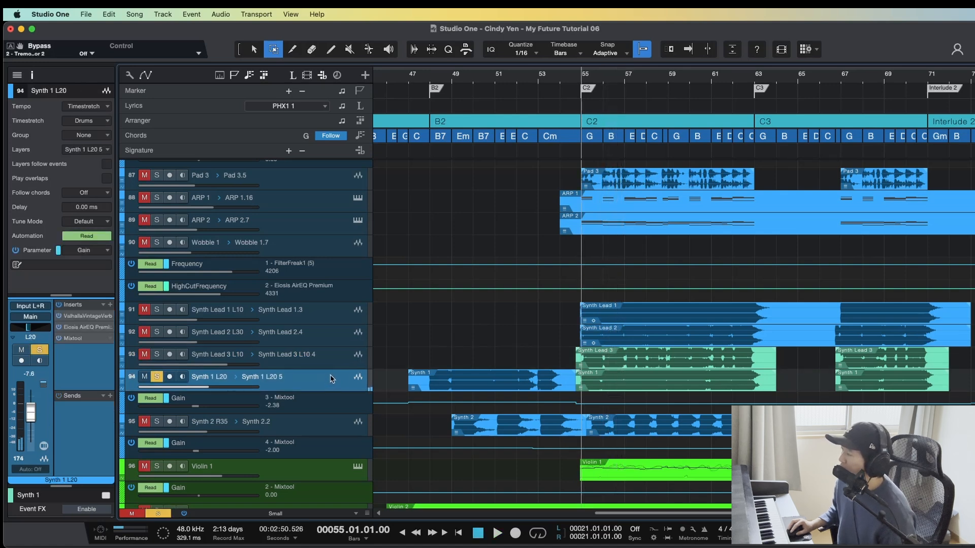
key("space")
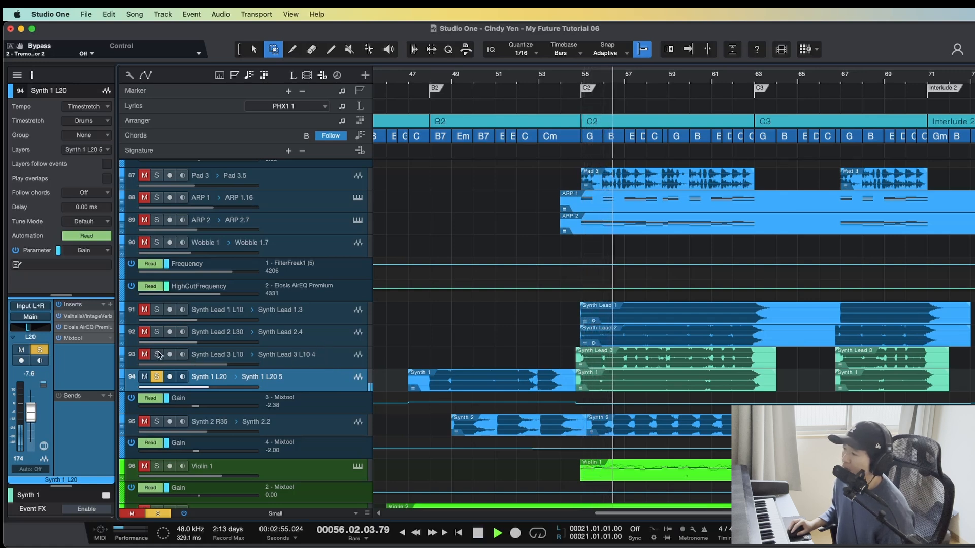
key("space")
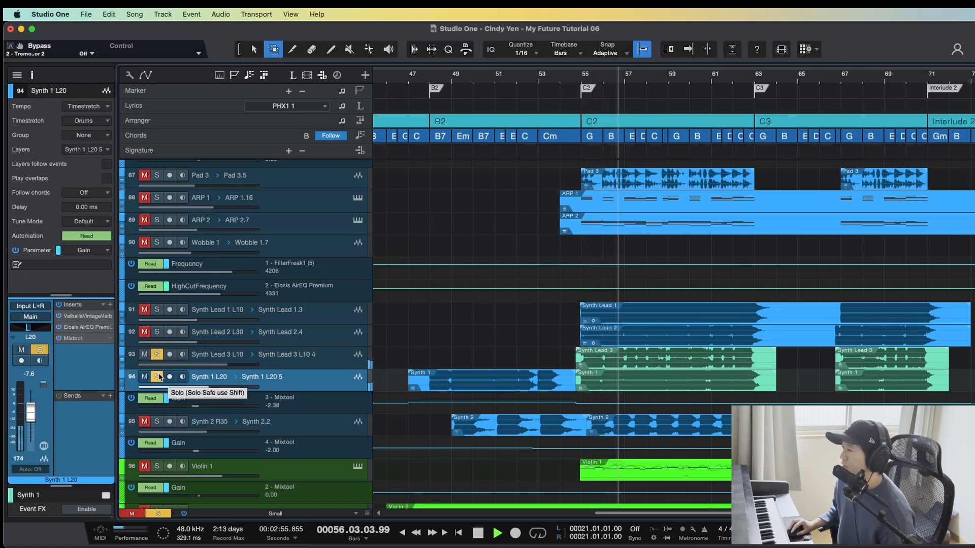
key("space")
Step: Solo only Synth 2 R35, play it from the start of C2 and stop
left_click(156, 422, "alt")
scroll(543, 428, "down", 3)
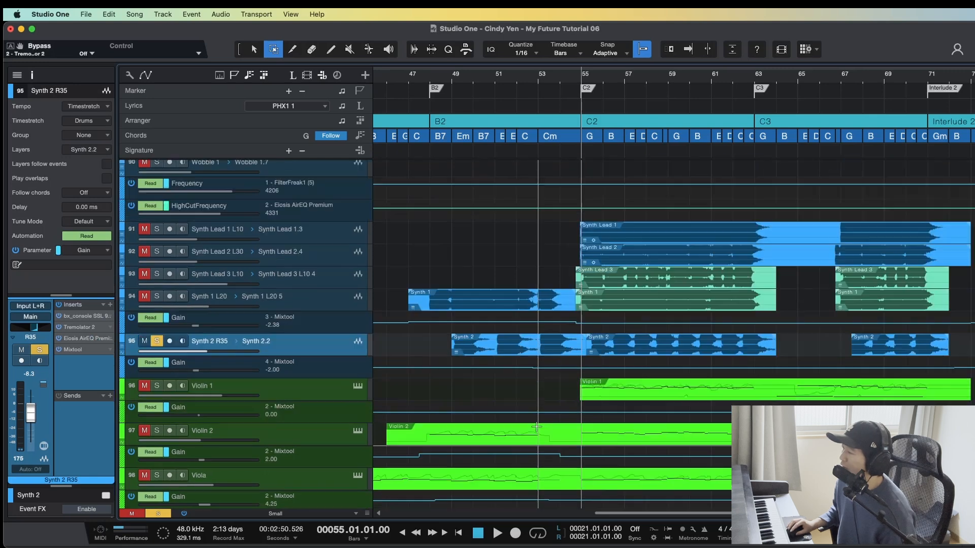
key("space")
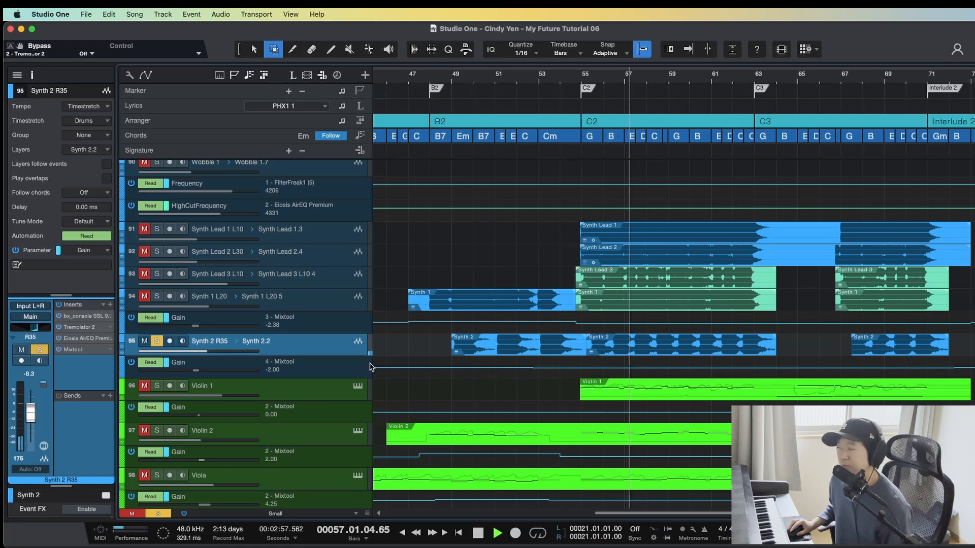
key("space")
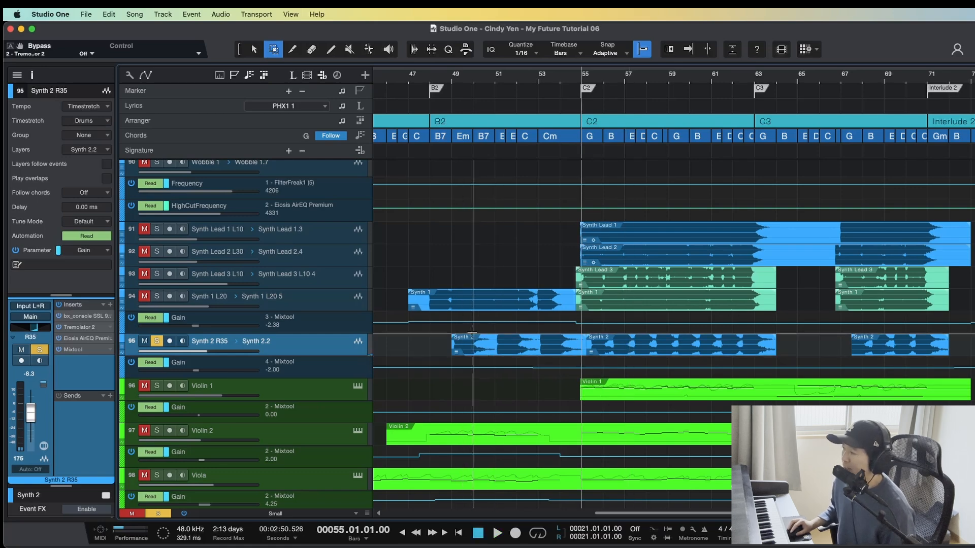
key("w")
key("w")
key("e")
key("e")
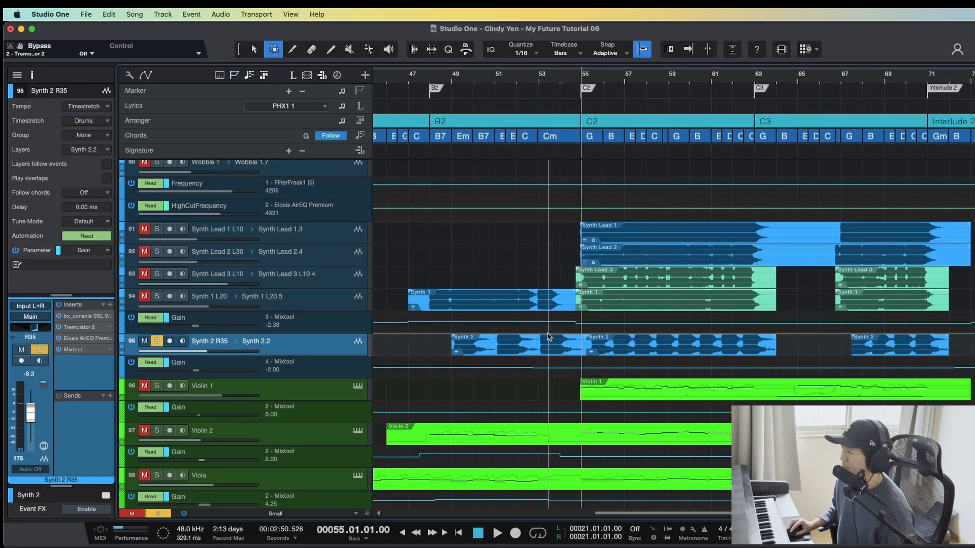
Step: Solo the tracks from Synth Lead 1 L10 through Synth 1 L20 together with Synth 2 R35 and play C2
left_click(312, 229)
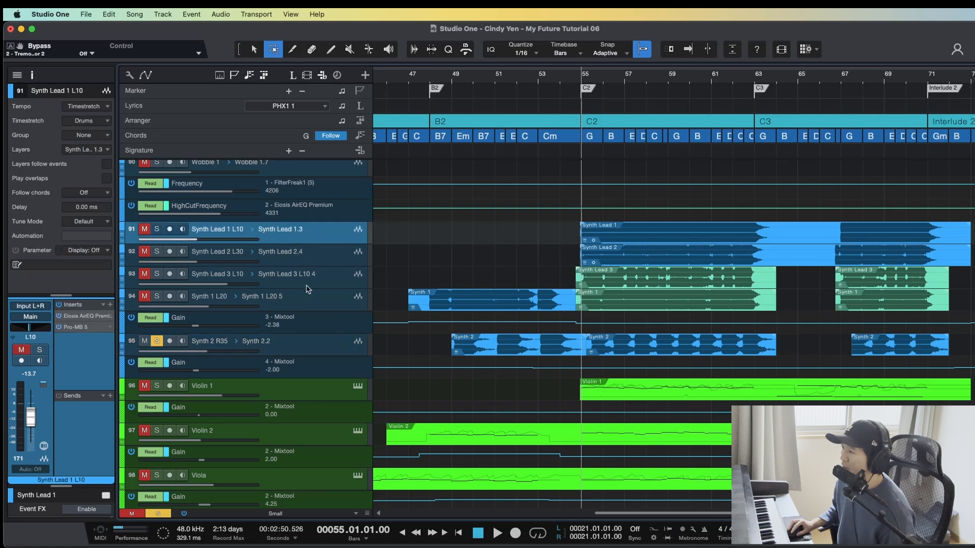
left_click(310, 297, "shift")
key("s")
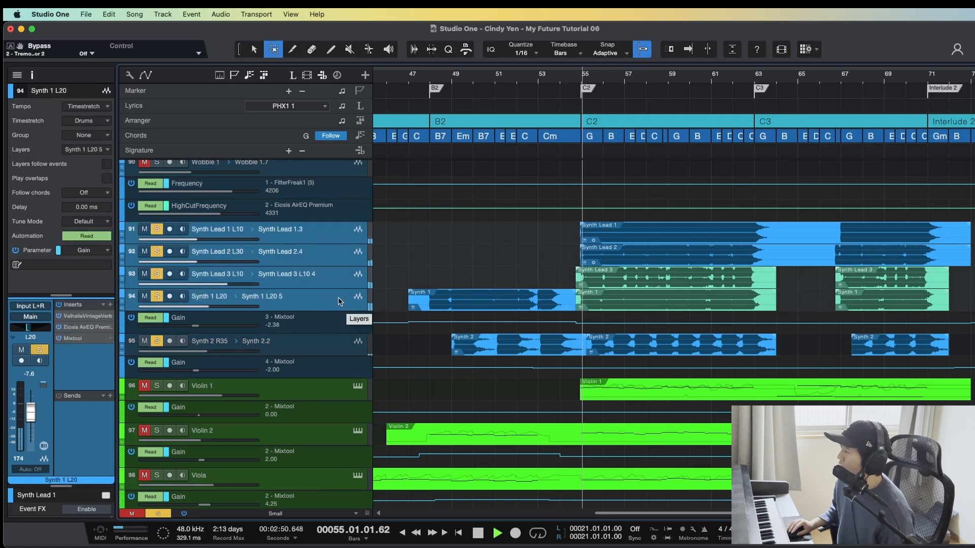
scroll(337, 299, "up", 1)
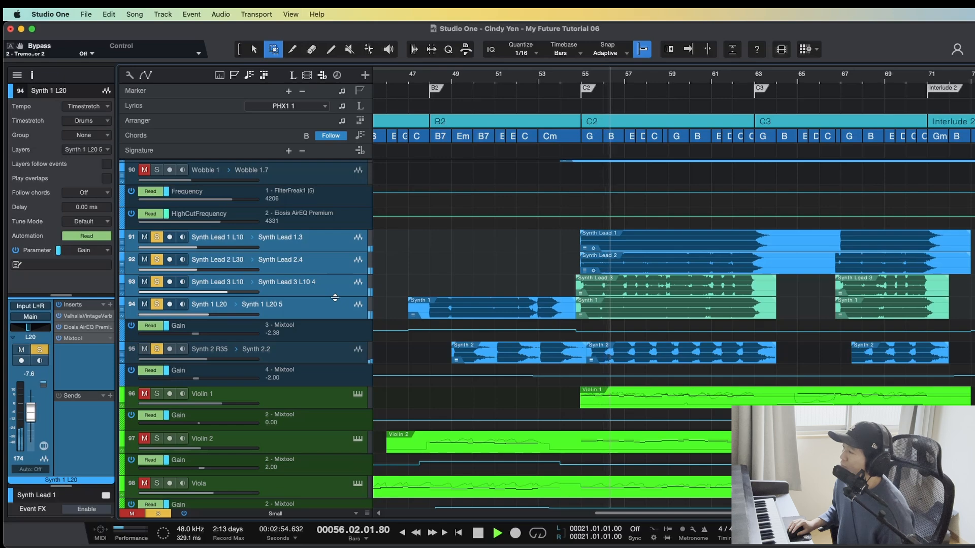
Step: Stop playback, add the tracks from Piano 1 through ARP 2 to the soloed synths and play C2
scroll(335, 299, "up", 8)
scroll(335, 304, "up", 3)
key("space")
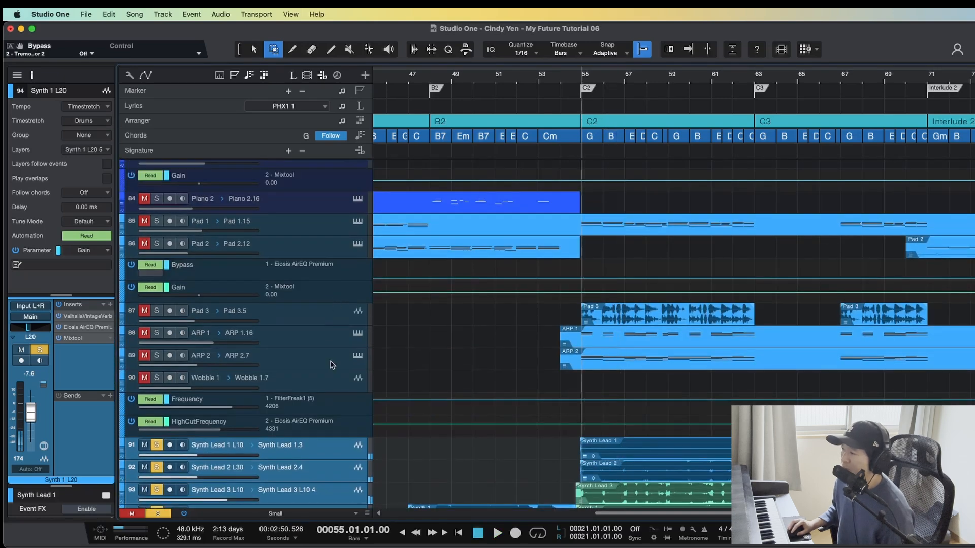
left_click(330, 358)
scroll(330, 355, "up", 4)
scroll(328, 348, "up", 4)
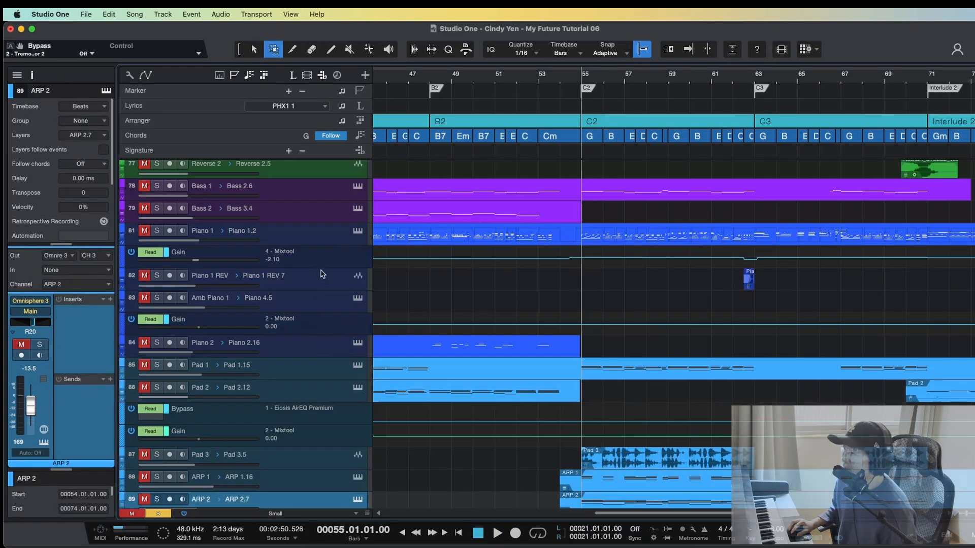
left_click(313, 230, "shift")
key("s")
key("space")
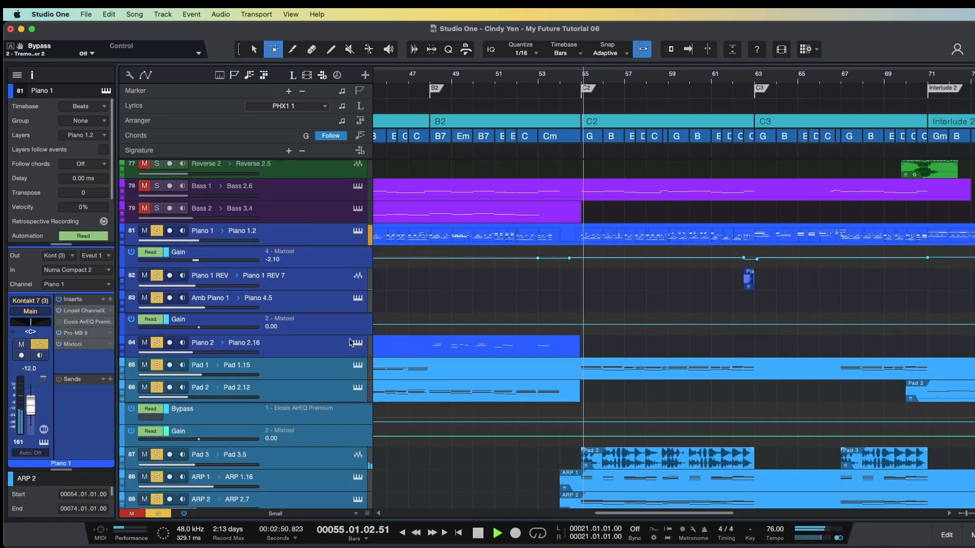
Step: Look through the tracks from the pianos down to the strings while C2 plays, and stop playback
scroll(349, 340, "down", 7)
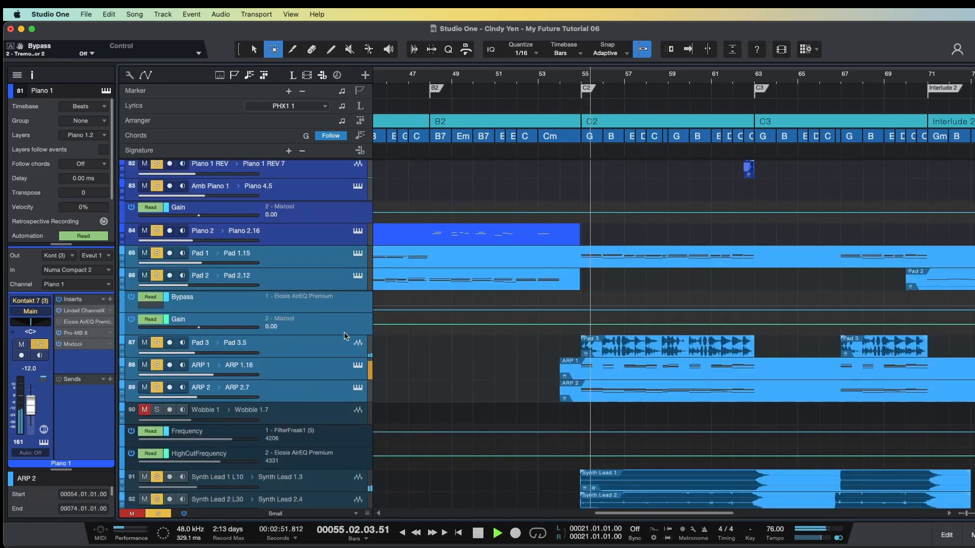
scroll(344, 334, "down", 4)
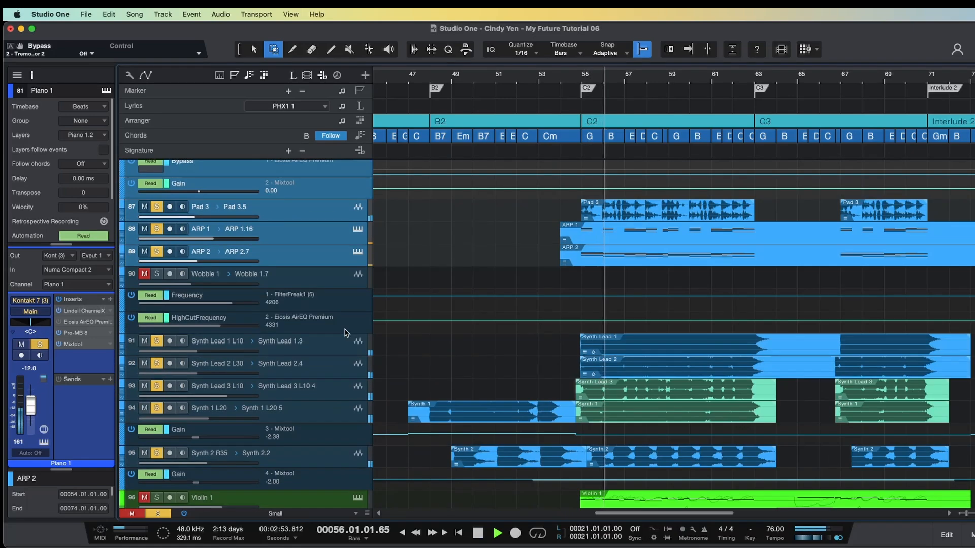
scroll(345, 332, "down", 4)
scroll(344, 331, "down", 3)
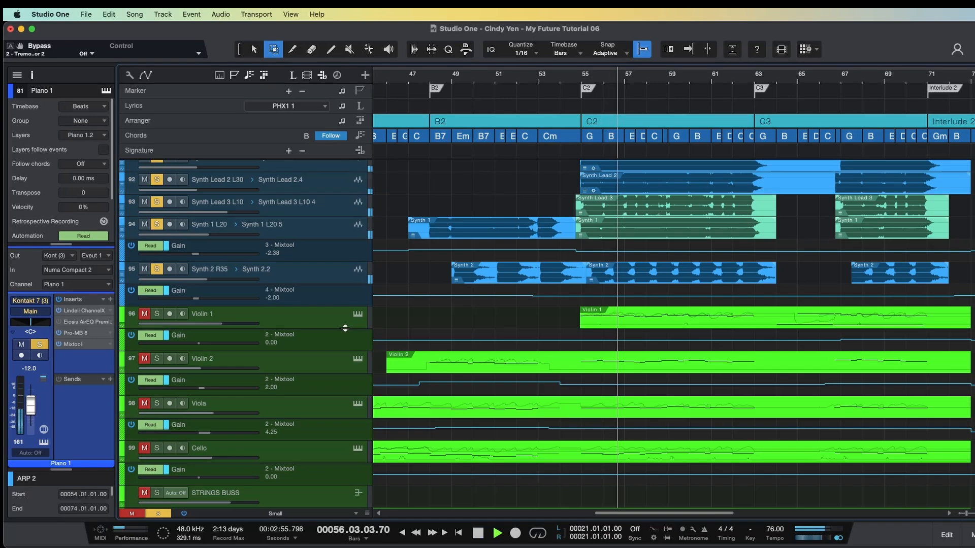
scroll(346, 329, "down", 3)
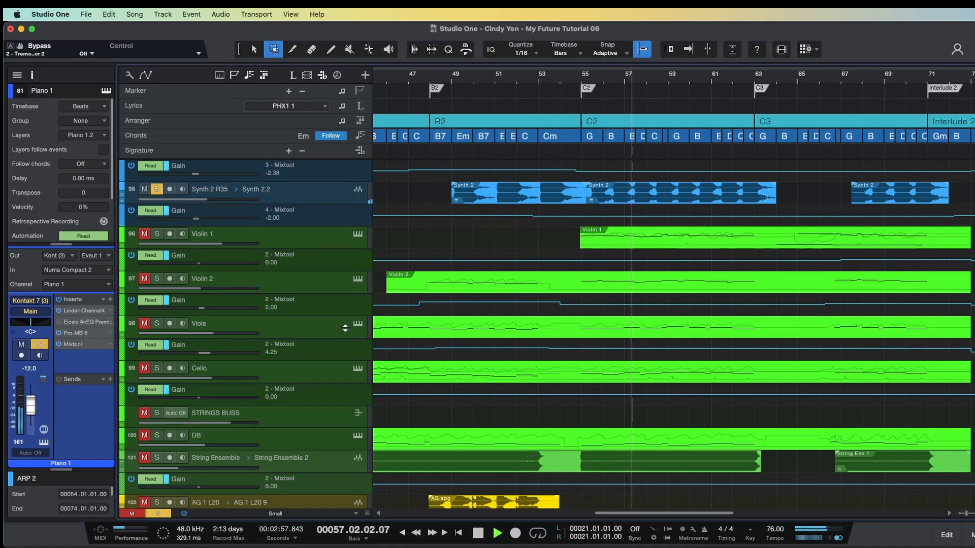
key("space")
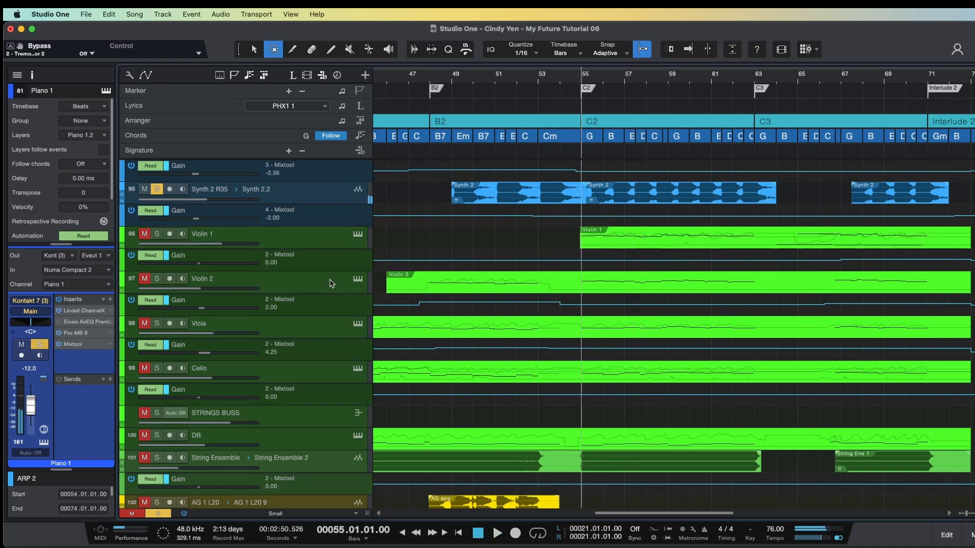
Step: Clear all solos, solo the string tracks from Violin 1 through DB and play them from the start of C2
left_click(315, 239)
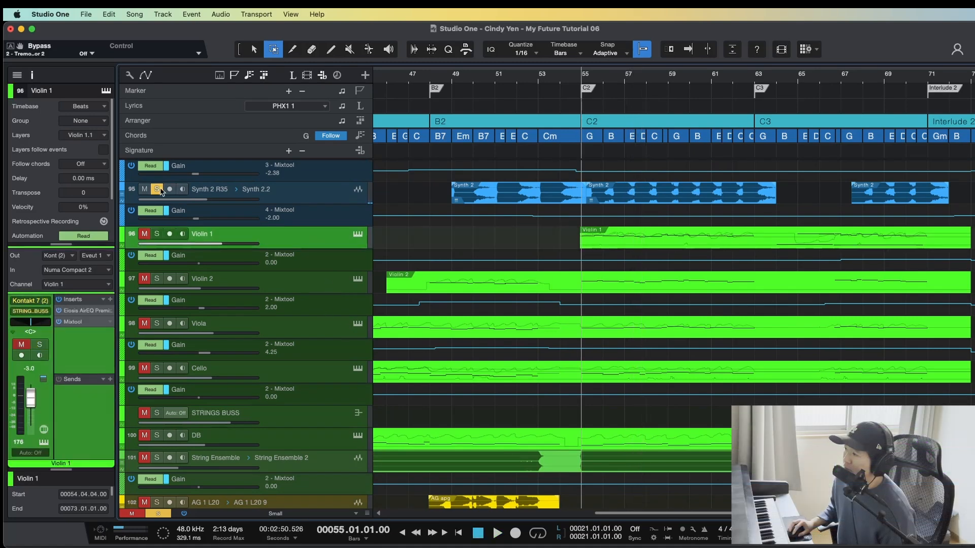
key("super+s")
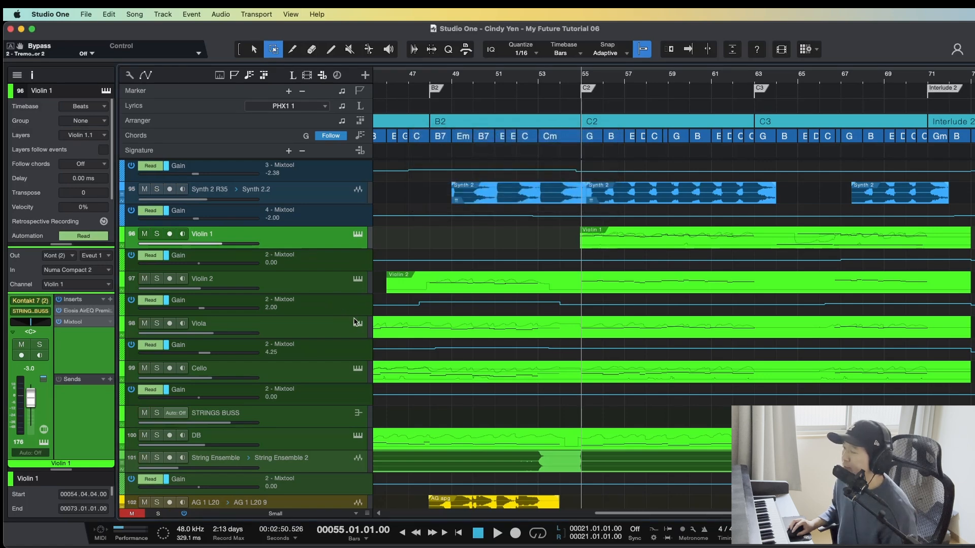
scroll(355, 321, "down", 3)
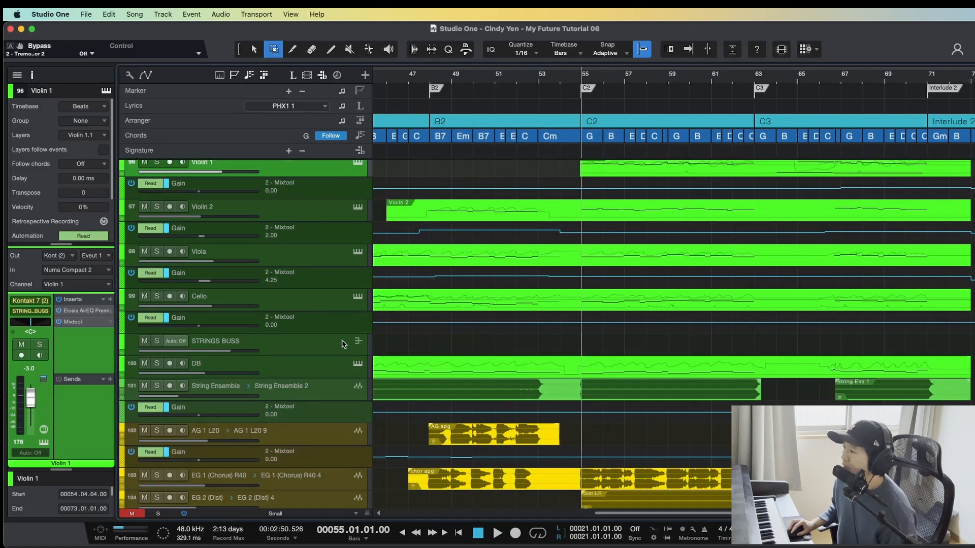
left_click(327, 364, "shift")
key("s")
key("space")
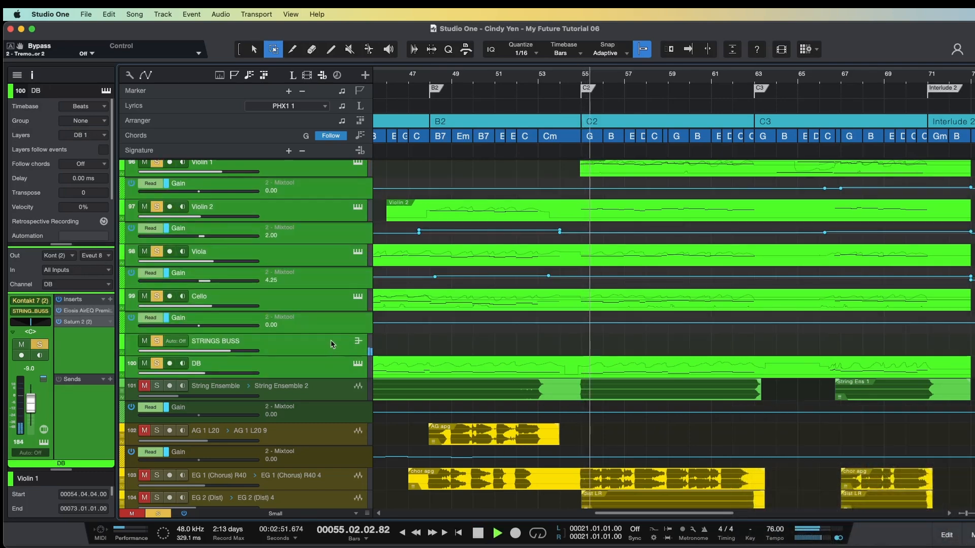
scroll(330, 344, "down", 4)
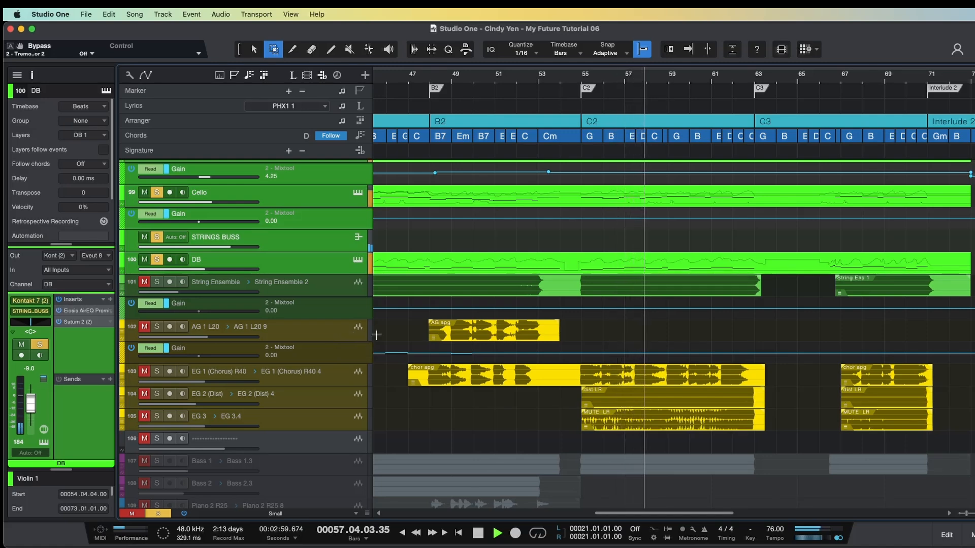
Step: Open the DB part in the note editor, enable Violin 1 alongside the other strings and view their notes around bar 61
key("1")
double_click(613, 268)
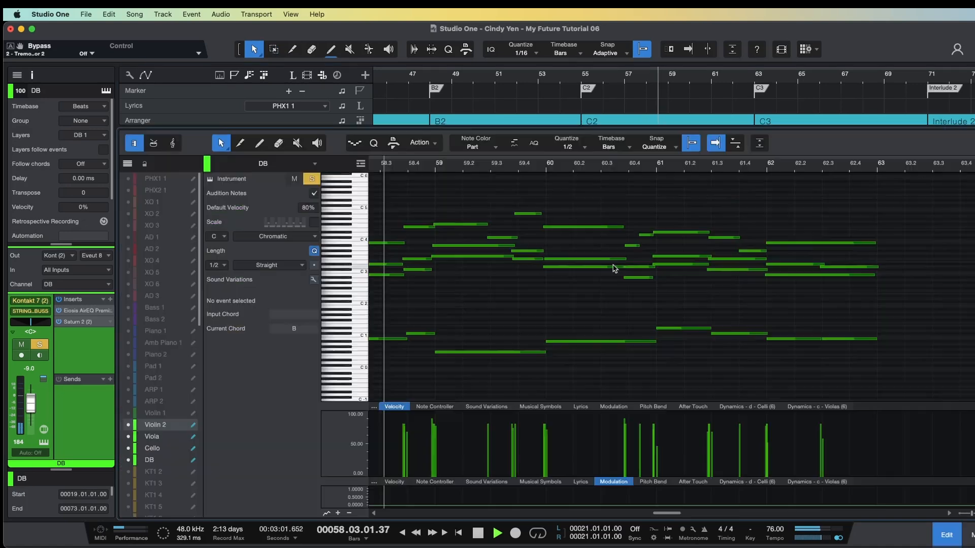
left_click(192, 414)
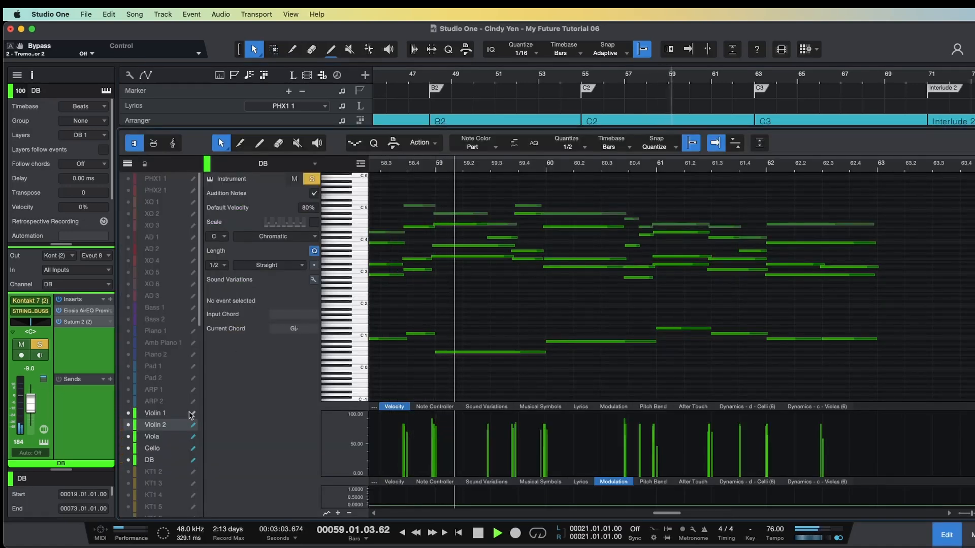
left_click(631, 318)
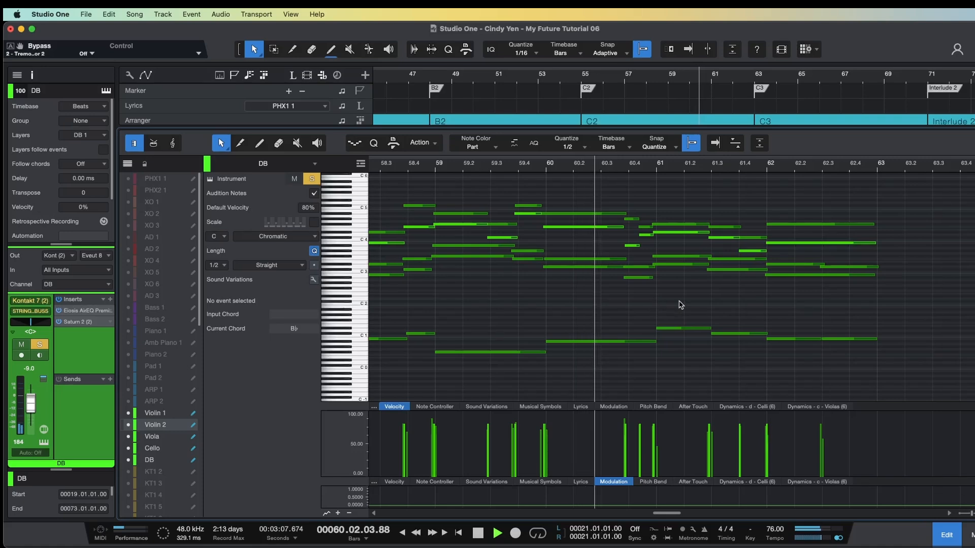
left_click_drag(739, 165, 735, 179)
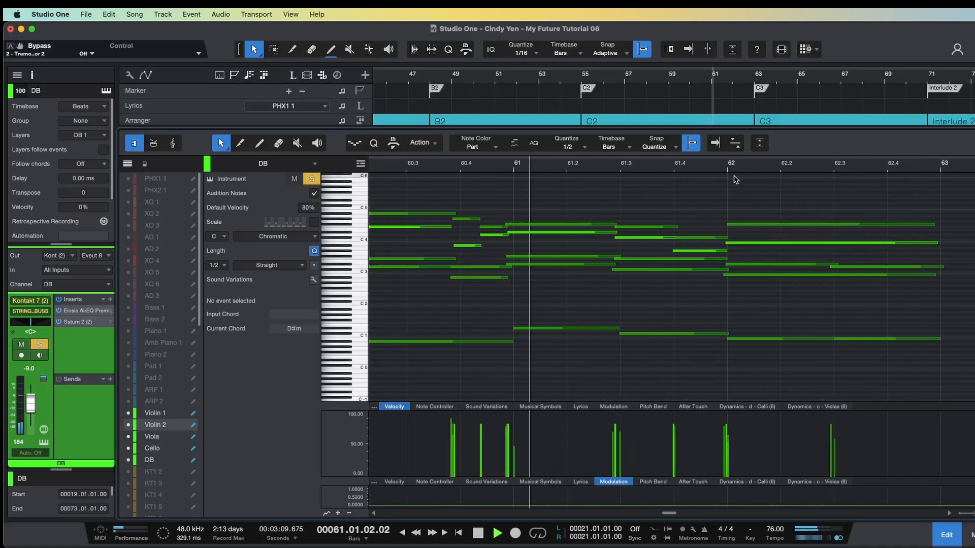
Step: Make Cello the active part, enlarge the velocity lane, fit all of C2's string notes in view and stop playback
left_click(181, 447)
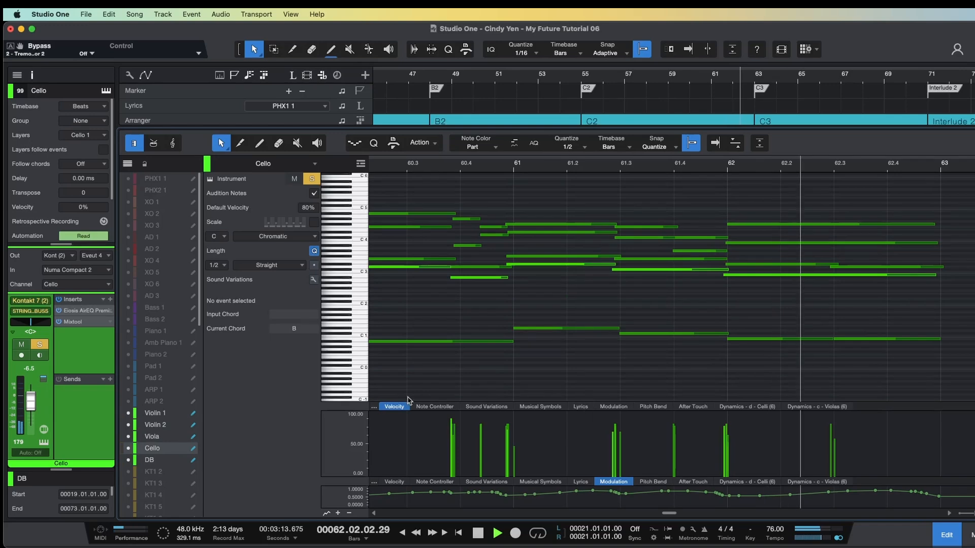
left_click_drag(406, 402, 400, 370)
key("w")
key("w")
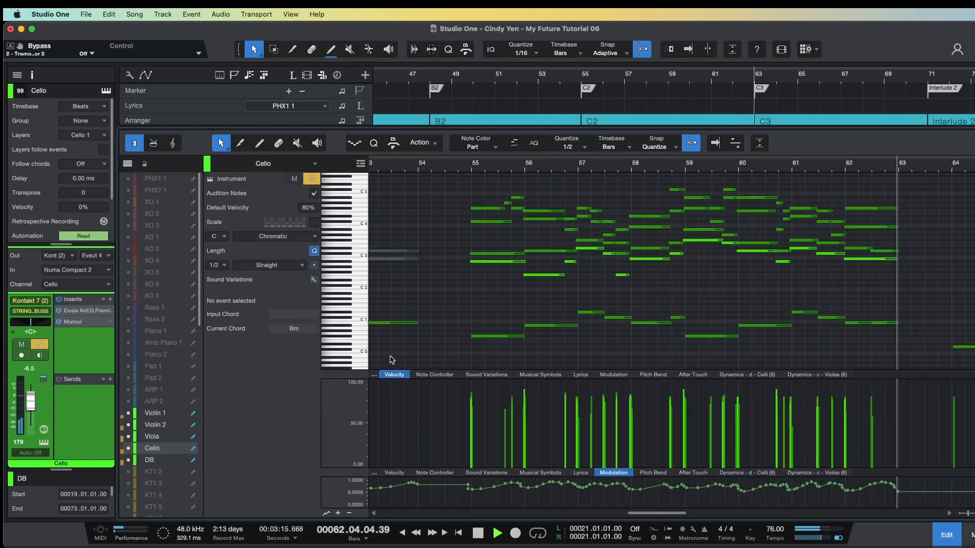
key("space")
Step: Close the note editor and play C2 with only the guitar tracks from AG 1 L20 through EG 3 soloed
key("F2")
left_click(335, 335)
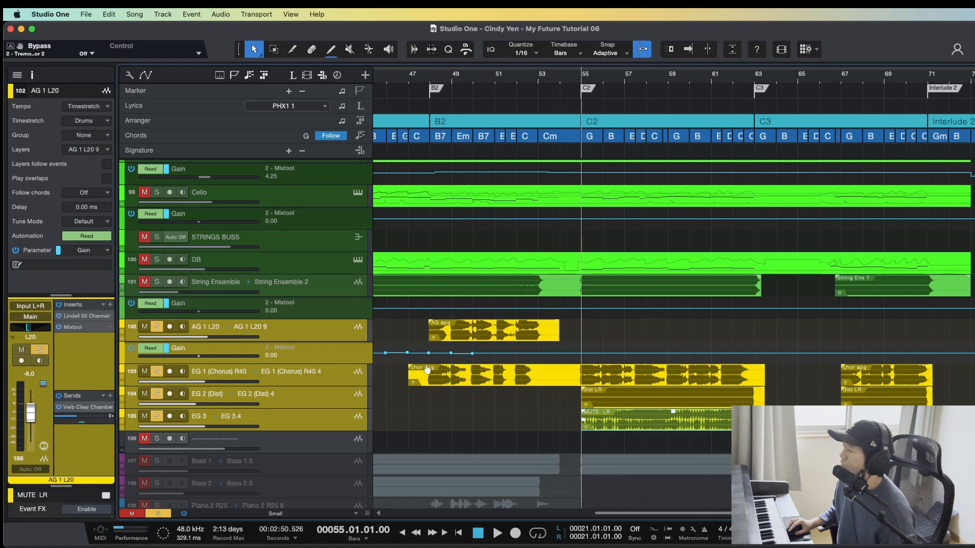
key("space")
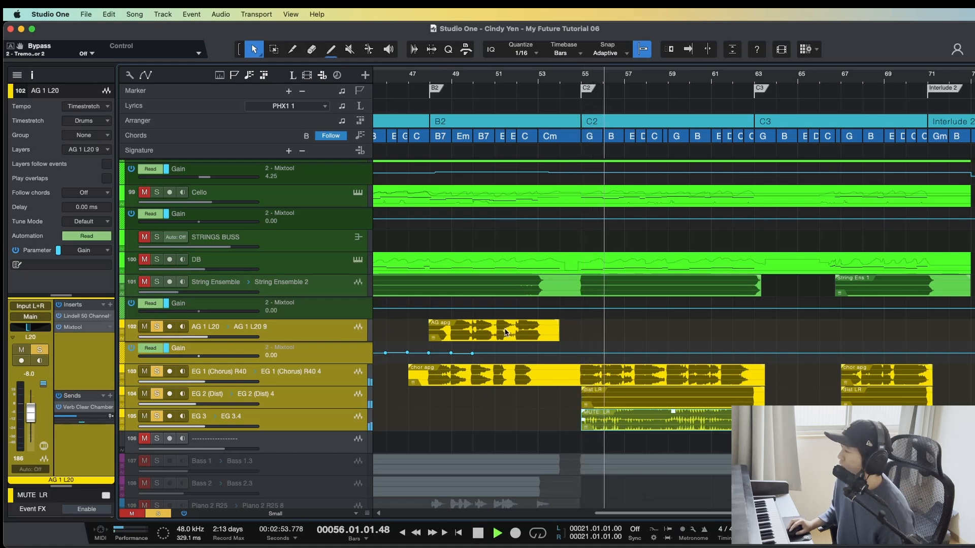
Step: Add the string tracks from Violin 1 through String Ensemble to the soloed guitars while C2 plays
left_click(326, 282)
scroll(369, 277, "up", 10)
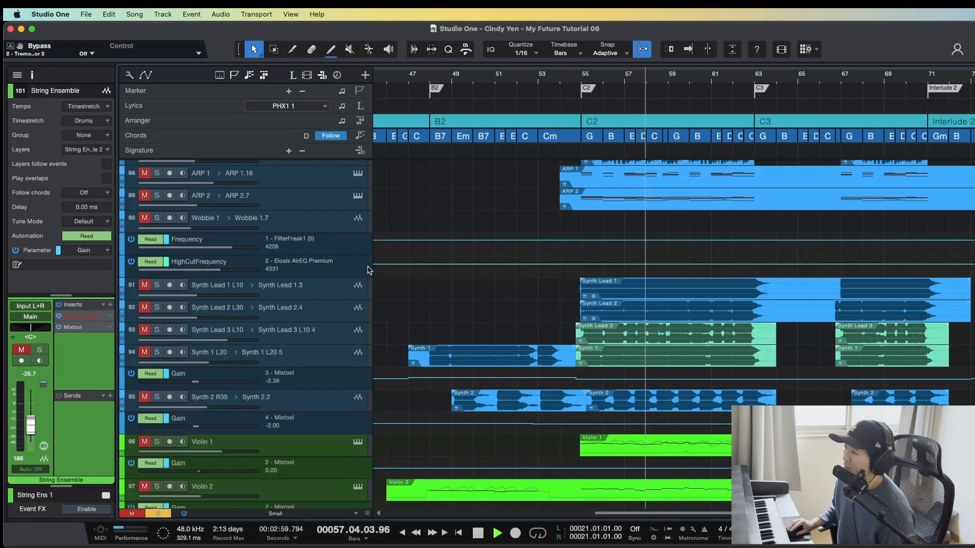
scroll(369, 277, "down", 4)
left_click(317, 336)
key("s")
Step: Add the tracks from Piano 1 through Synth 2 R35 to the solo during playback
left_click(314, 296)
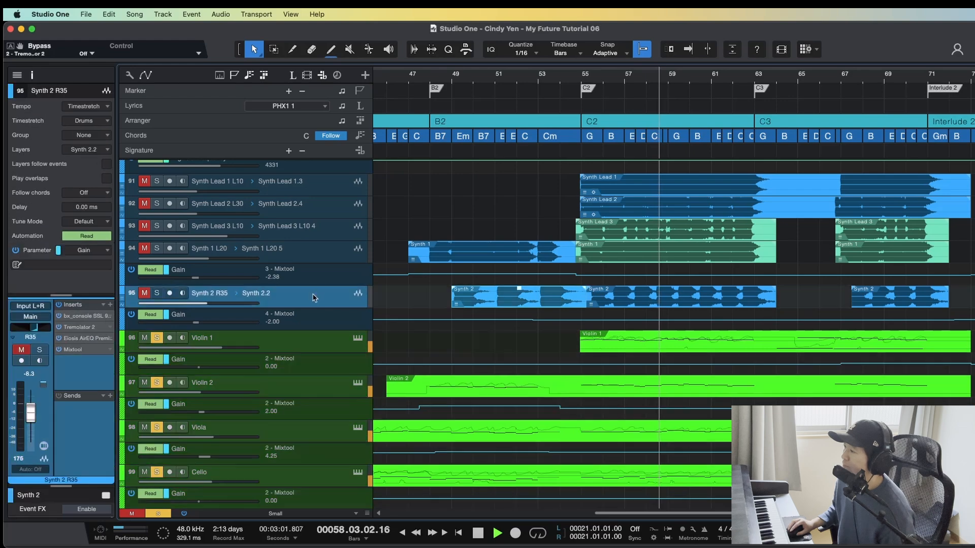
scroll(350, 300, "up", 8)
scroll(351, 300, "up", 8)
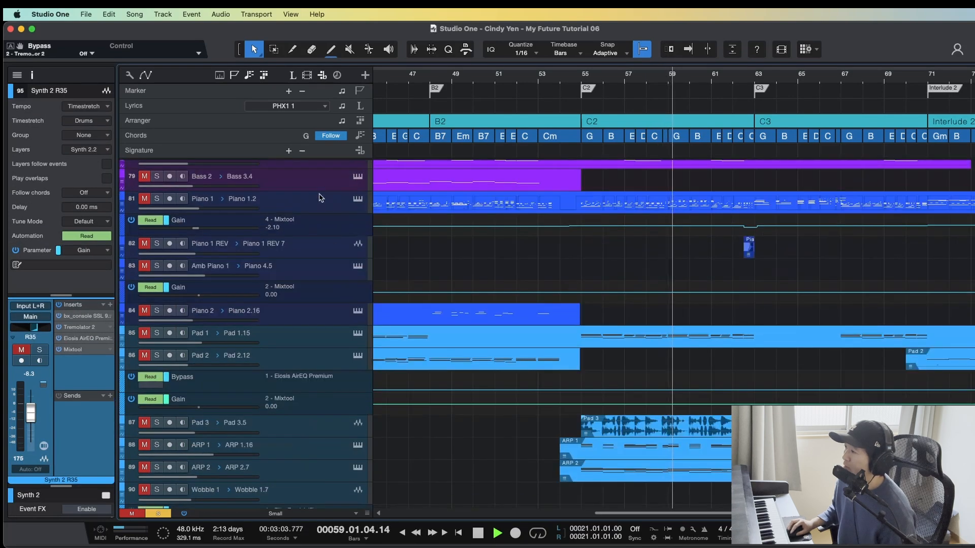
left_click(320, 199, "shift")
key("s")
Step: Add Bass 1 and Bass 2 to the soloed tracks during playback
scroll(347, 253, "up", 5)
left_click(312, 313)
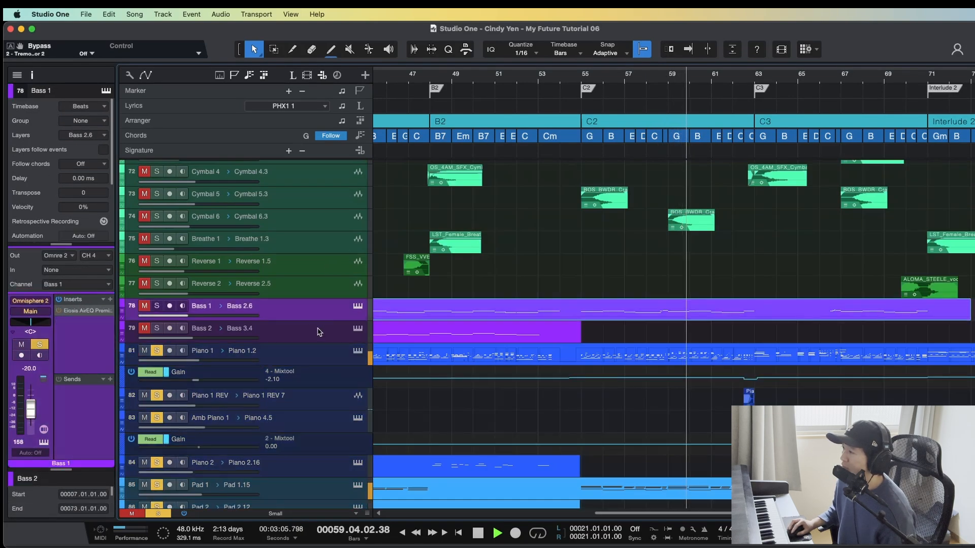
left_click(318, 331, "shift")
key("s")
Step: Reduce the track heights to the Overview size, stop playback at the end of C2 and clear all solos
left_click(320, 283)
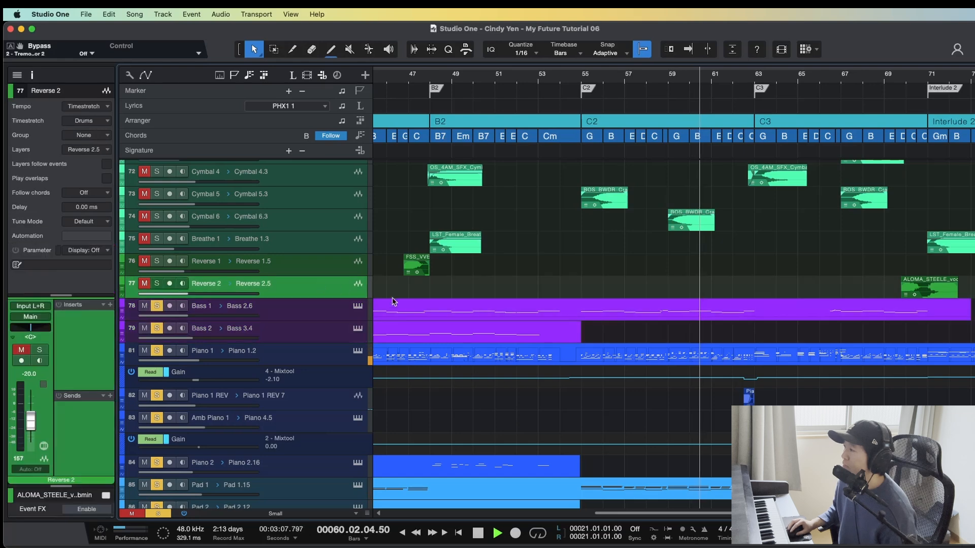
scroll(430, 315, "up", 5)
scroll(430, 313, "up", 5)
key("shift+w")
key("shift+w")
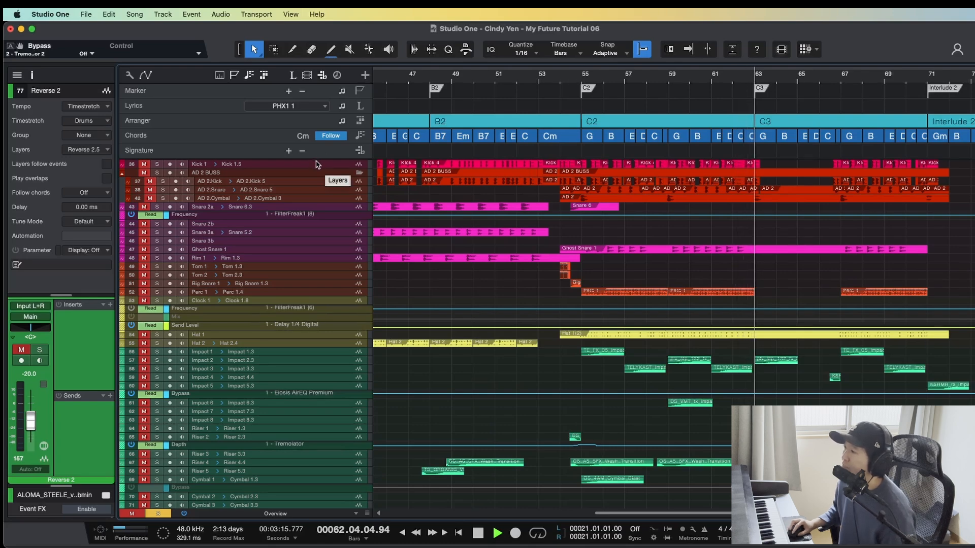
key("space")
scroll(591, 300, "down", 10)
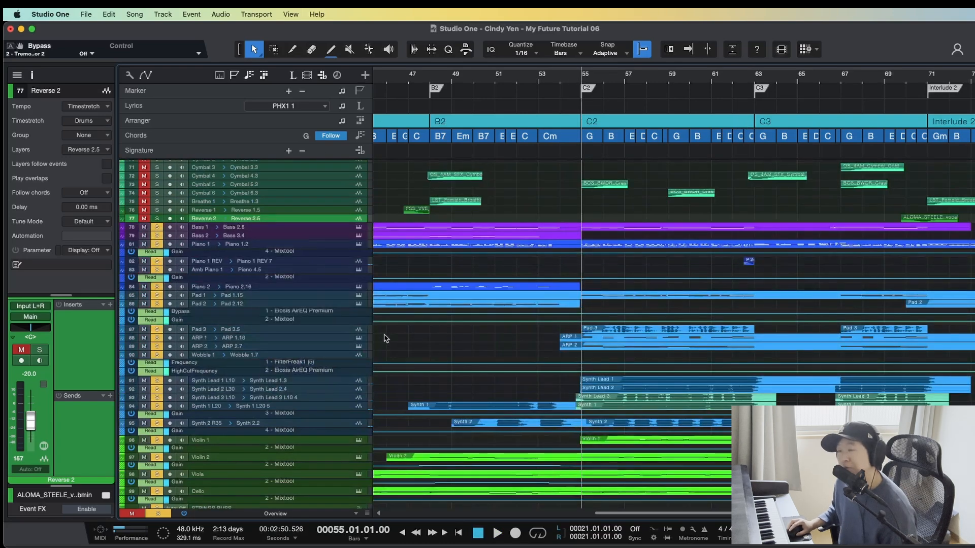
key("super+s")
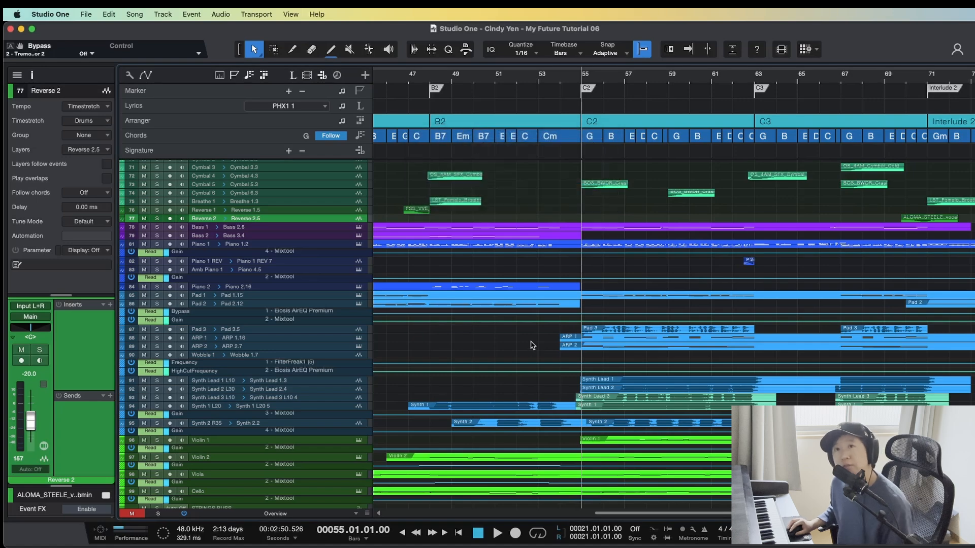
Step: Look over the remaining tracks and place the playback position at bar 54 beat 4, just before C2
scroll(563, 408, "down", 3)
scroll(564, 408, "down", 15)
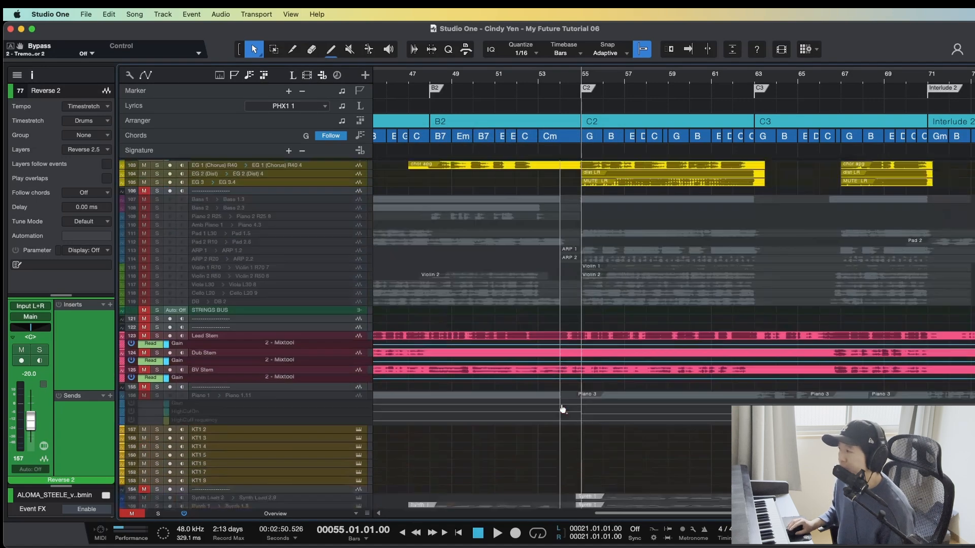
scroll(619, 415, "up", 15)
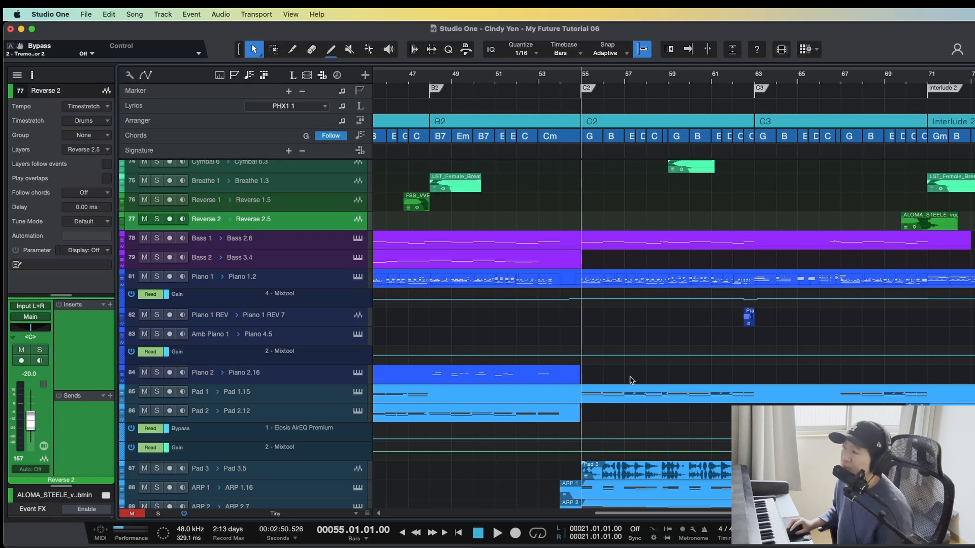
key("2")
left_click(575, 278)
scroll(508, 284, "down", 10)
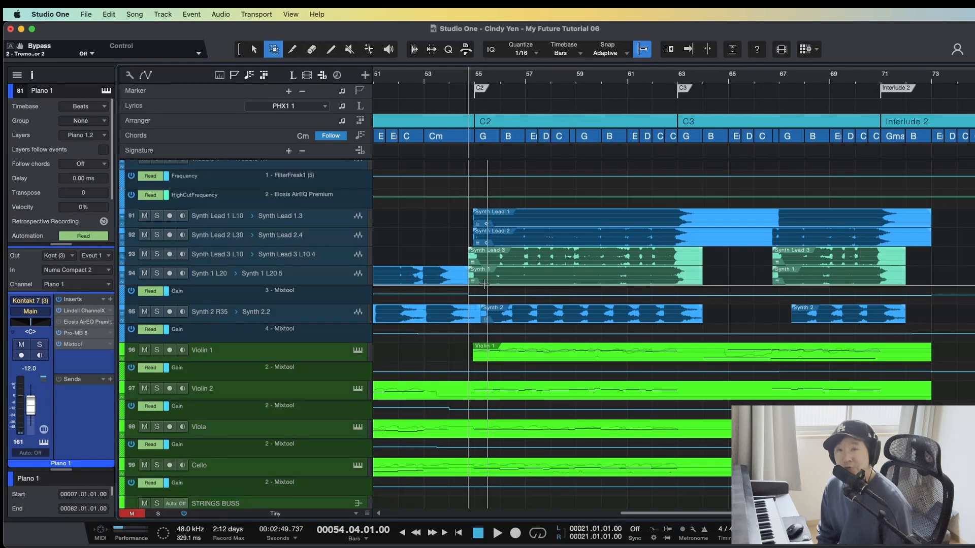